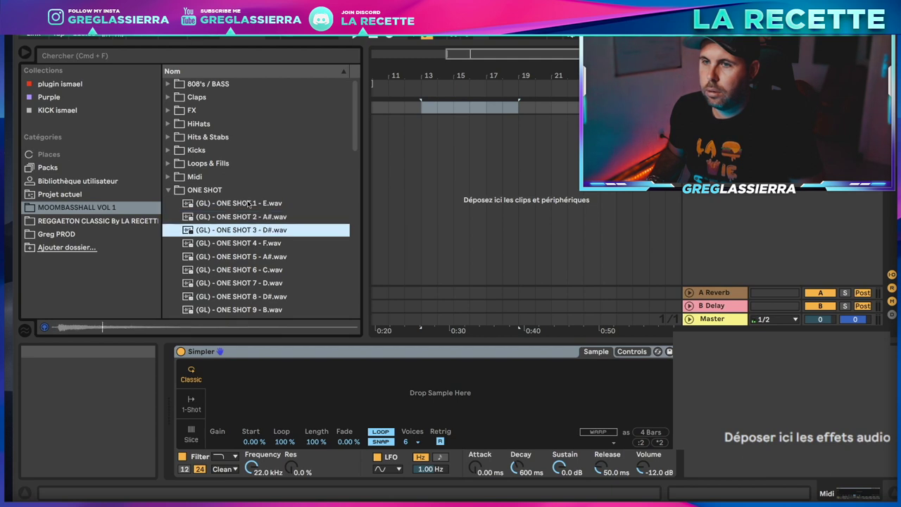
Preview the ONE SHOT samples and load "(GL) - ONE SHOT 7 - D.wav" into the empty Simpler.
key("Down")
key("Down")
key("Down")
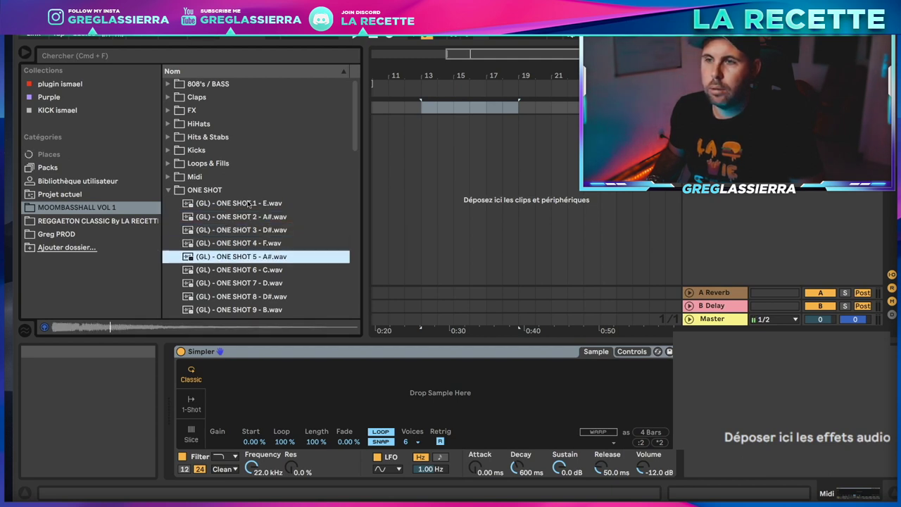
key("Down")
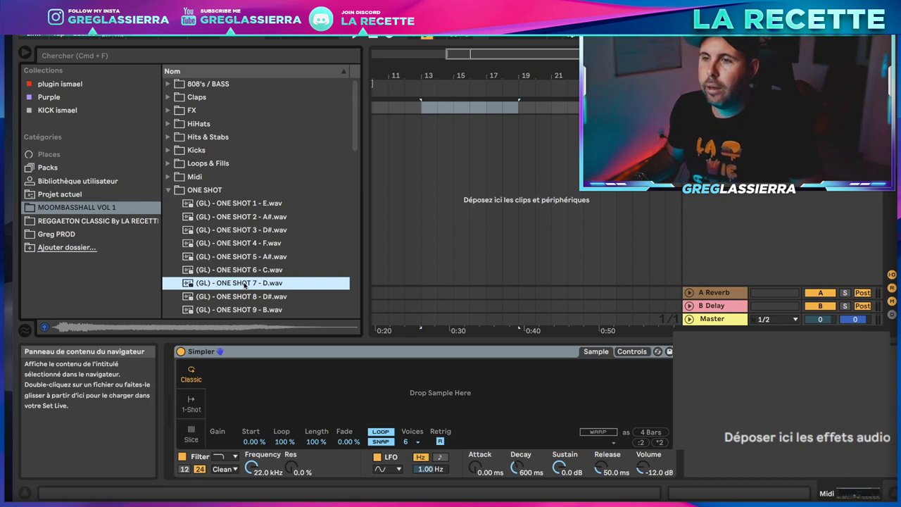
left_click_drag(245, 285, 337, 375)
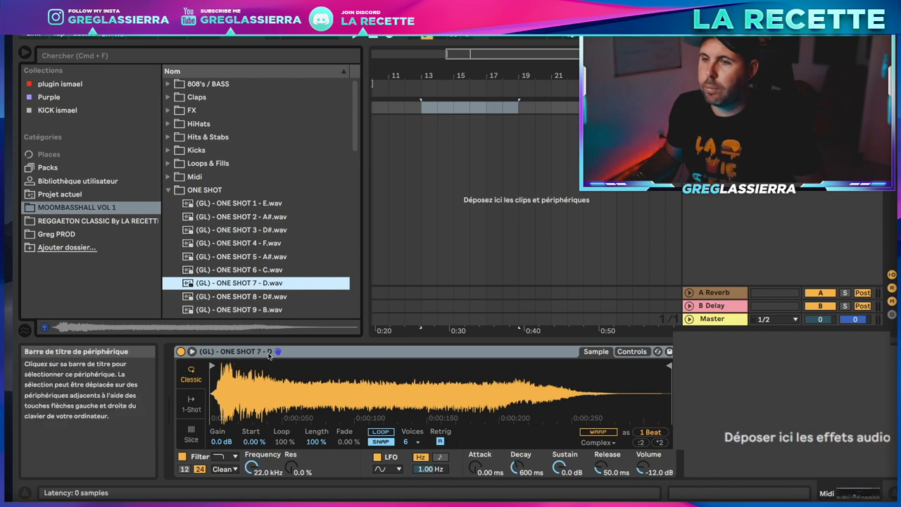
Search all browser results for "tuner" and add the Tuner device after Simpler.
left_click(69, 54)
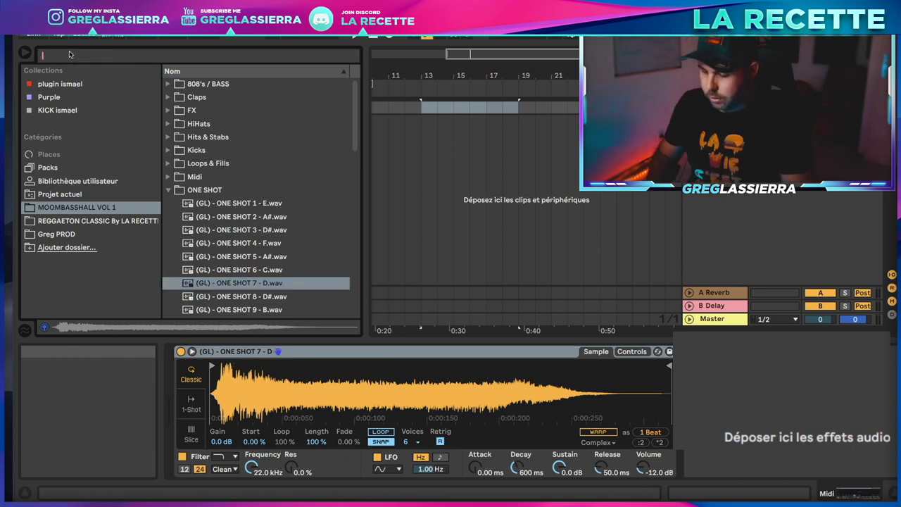
type("tuner")
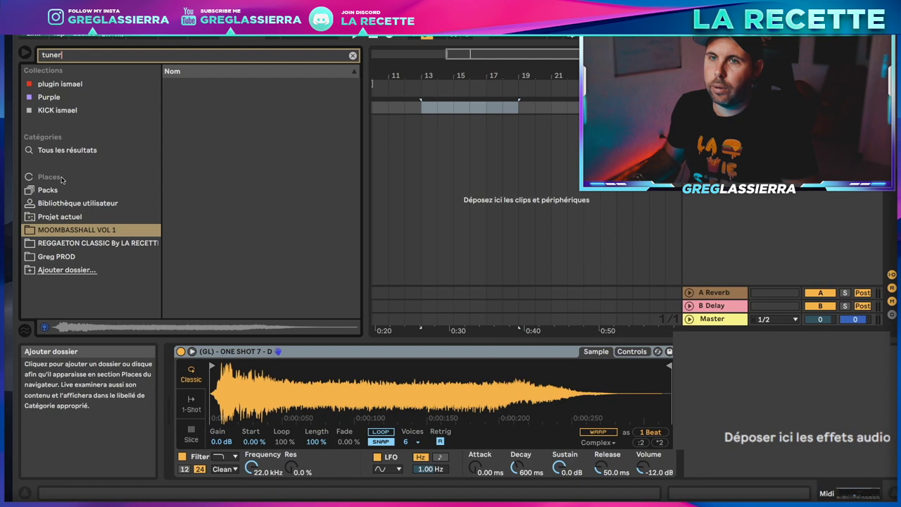
left_click(78, 150)
left_click_drag(181, 86, 710, 393)
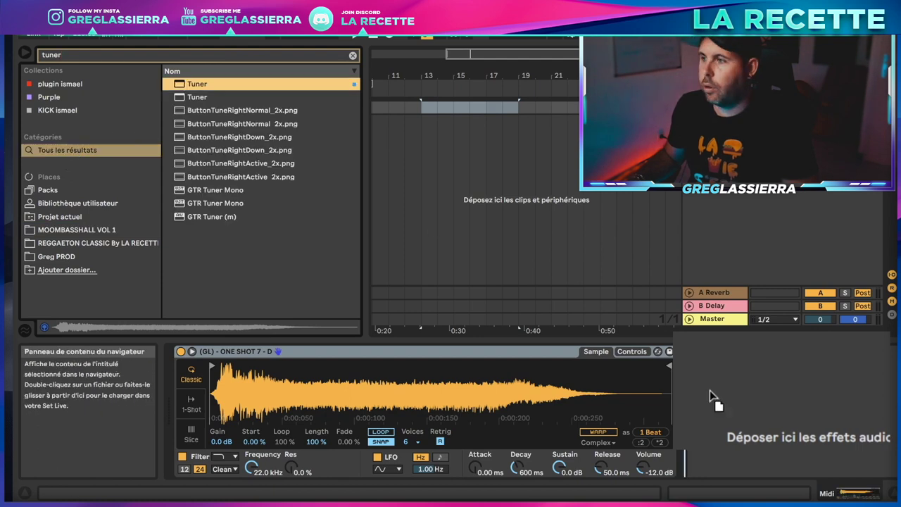
left_click_drag(743, 437, 746, 442)
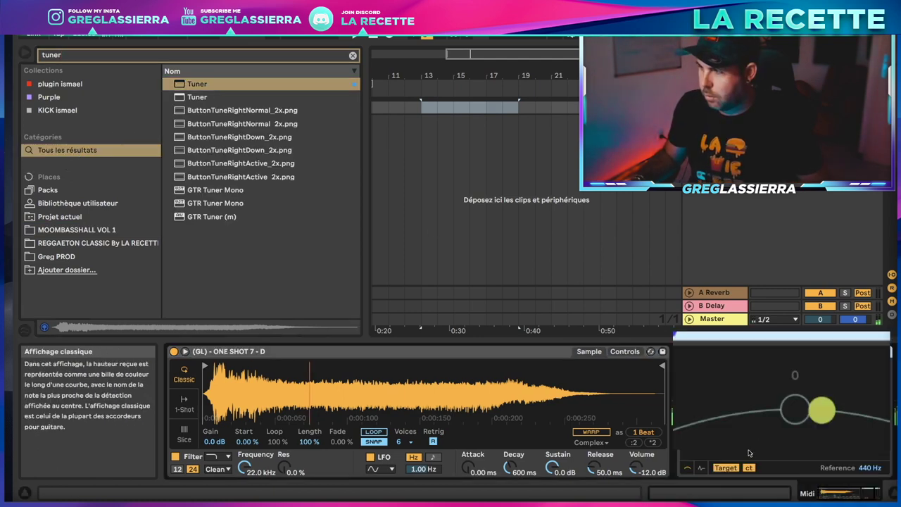
Tune the Simpler sample with a transposition of -2 st and a detune of -6 ct.
left_click(626, 352)
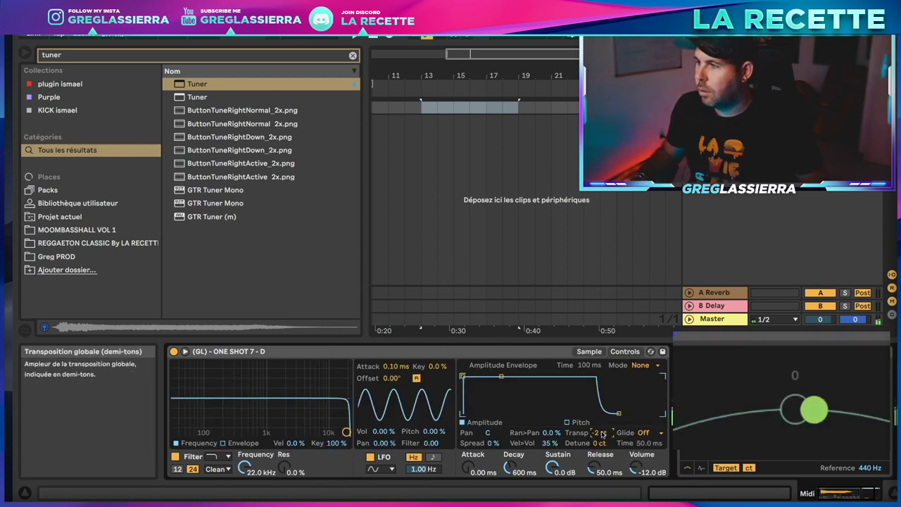
scroll(576, 478, "right", 2)
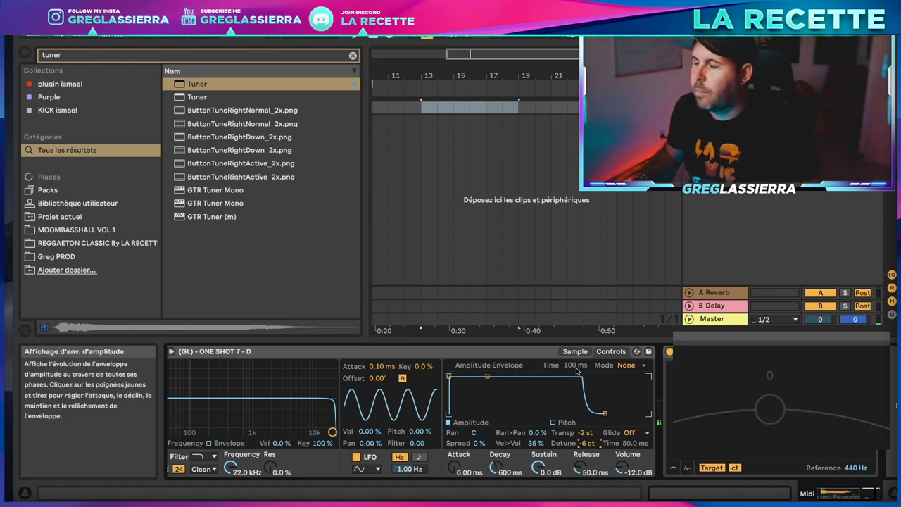
scroll(577, 422, "left", 1)
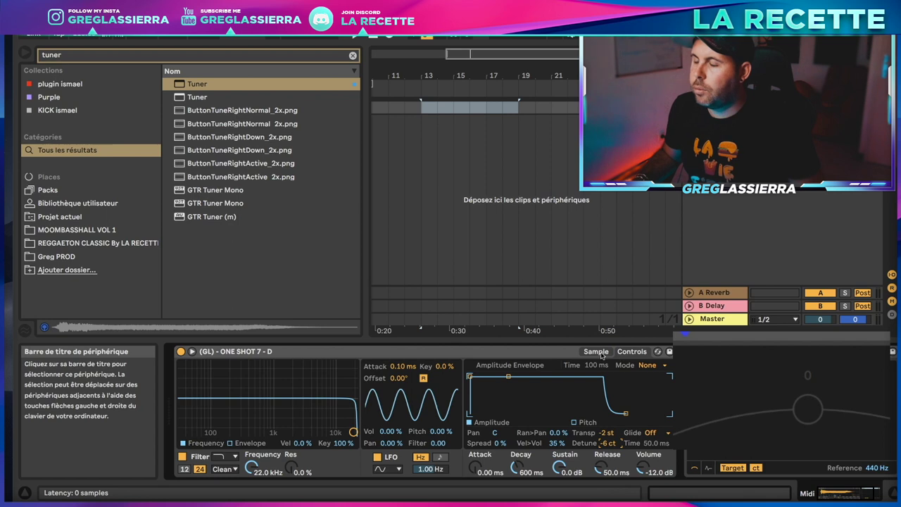
Move the sample start past the initial transient and set the amplitude attack to 10.5 ms and decay to 1.18 s.
left_click(596, 352)
left_click_drag(225, 378, 229, 376)
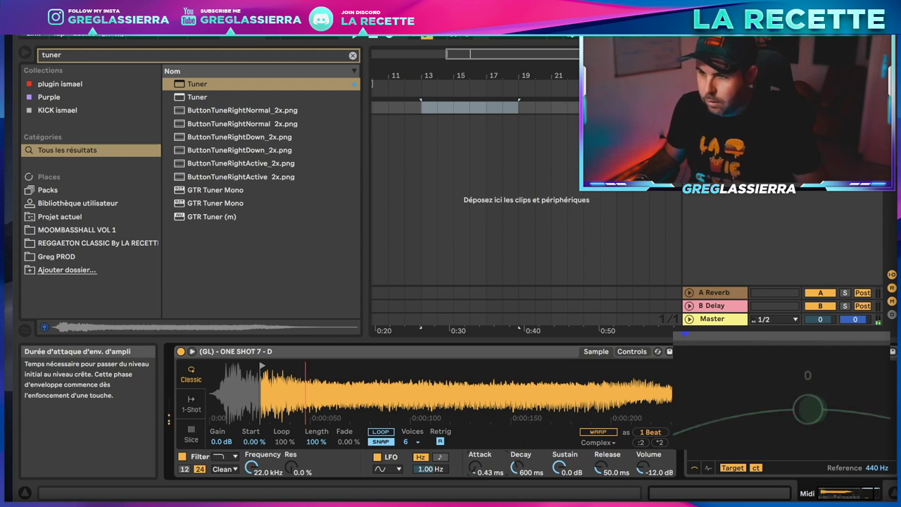
left_click_drag(476, 467, 475, 452)
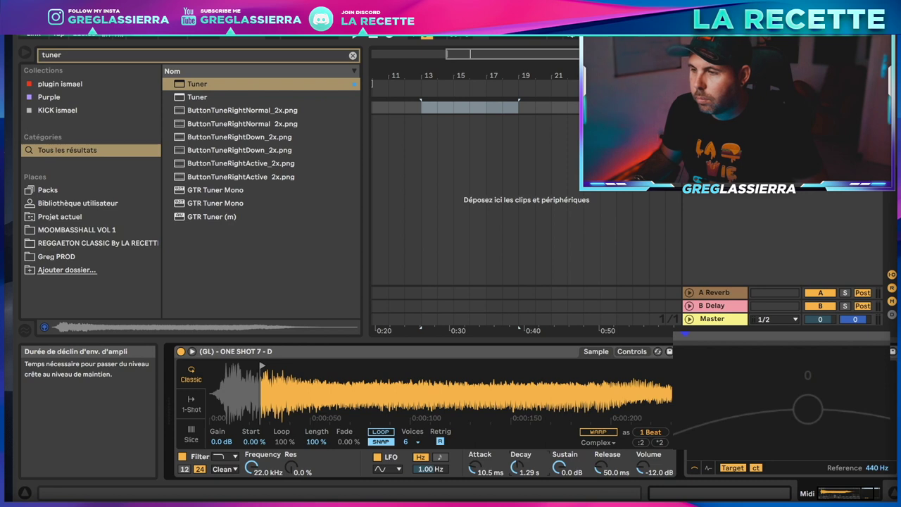
scroll(520, 466, "up", 1)
left_click_drag(356, 386, 356, 377)
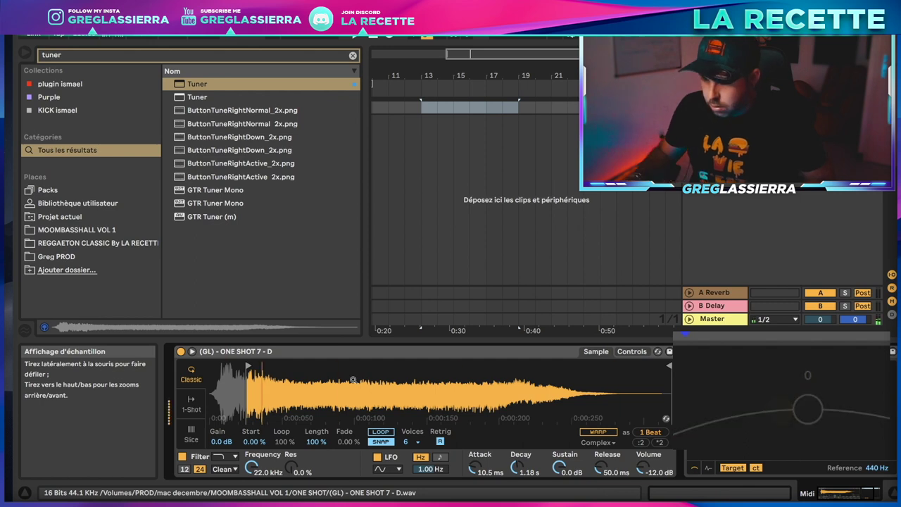
Lower Simpler's amplitude sustain to -6.2 dB and remove the Tuner device from the track.
left_click(631, 351)
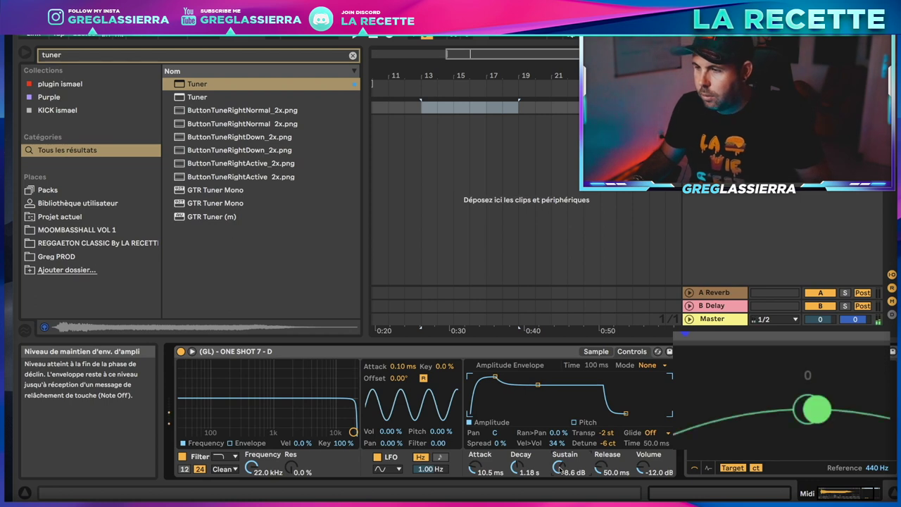
left_click_drag(560, 468, 565, 471)
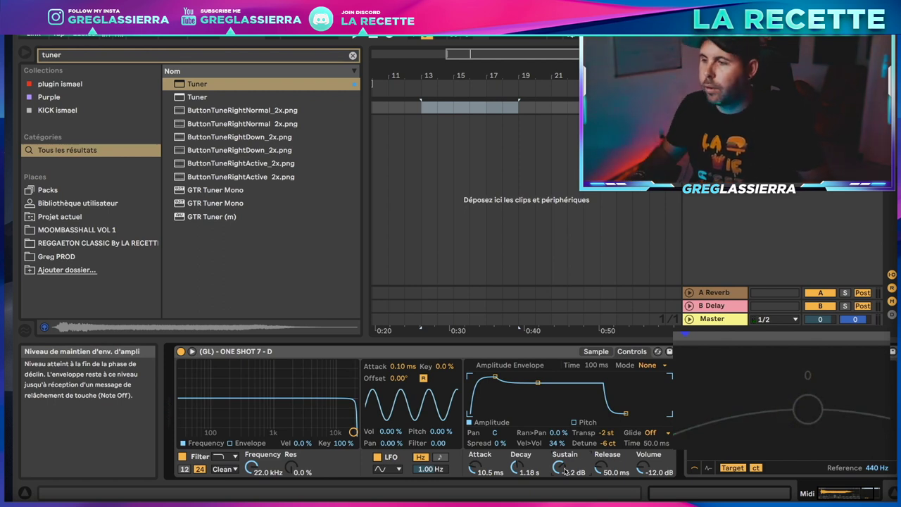
left_click_drag(564, 470, 564, 458)
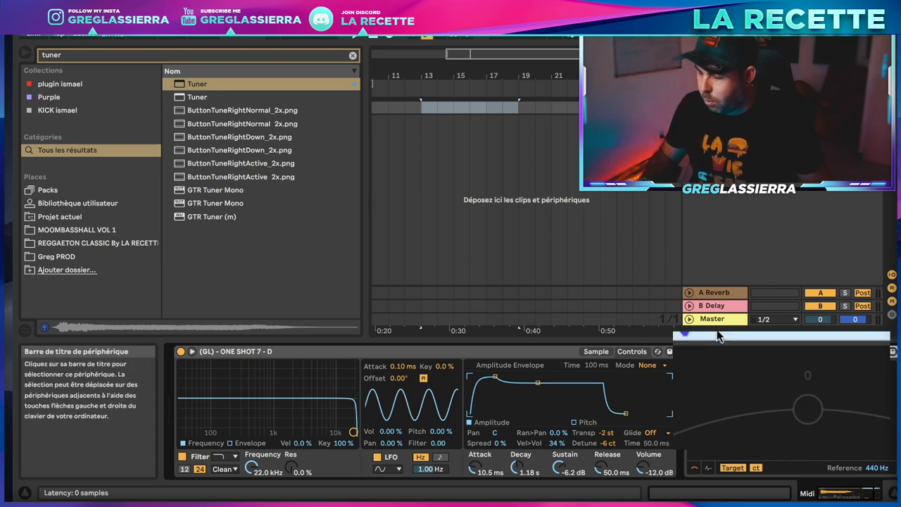
key("Delete")
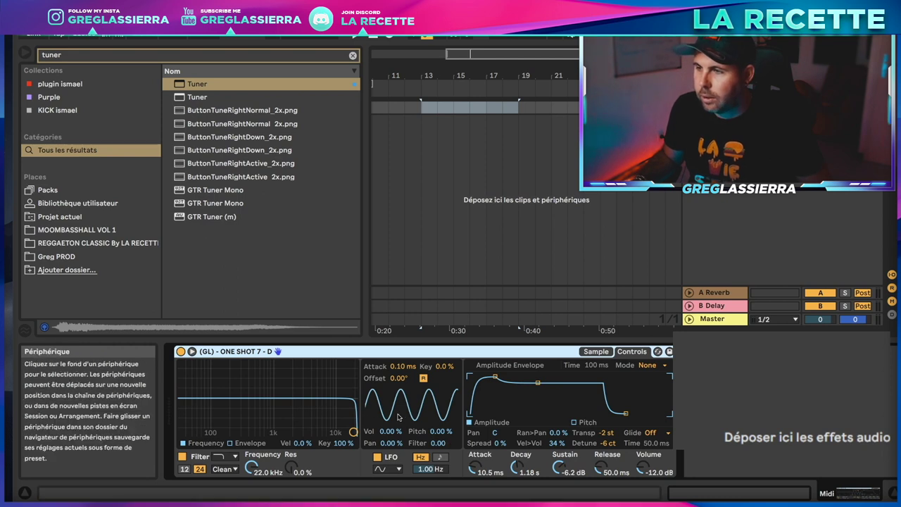
Switch Simpler's filter circuit to PRD and set its drive to 5.44 dB.
left_click(225, 469)
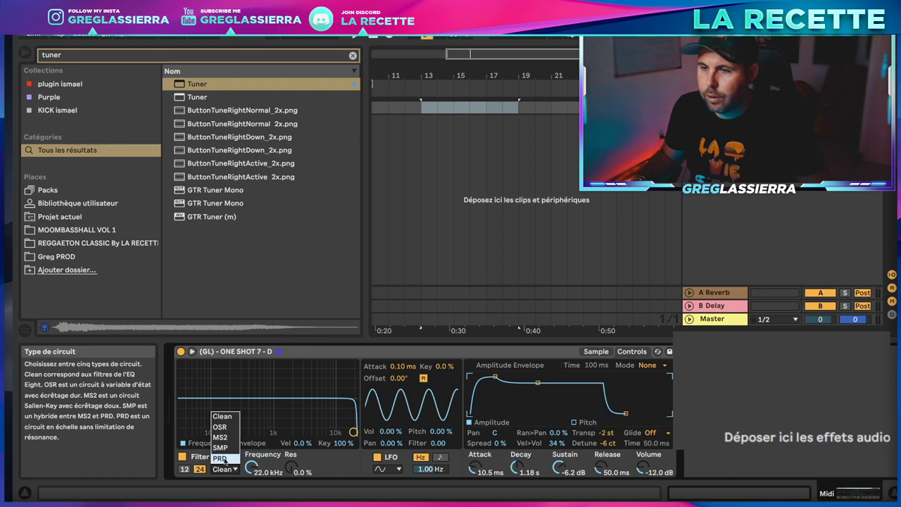
left_click(219, 458)
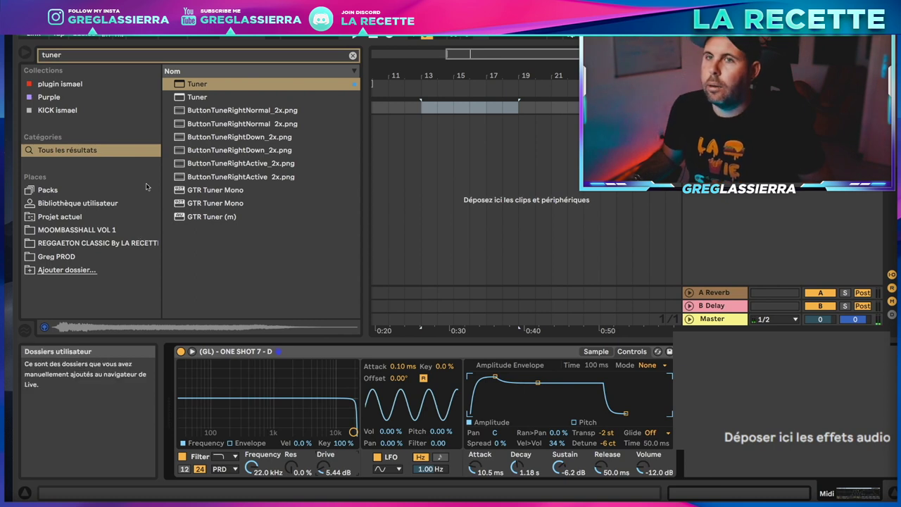
left_click_drag(326, 470, 326, 457)
Search the browser for "eq eigh" and load EQ Eight after Simpler.
key("ctrl+f")
type("eq ei")
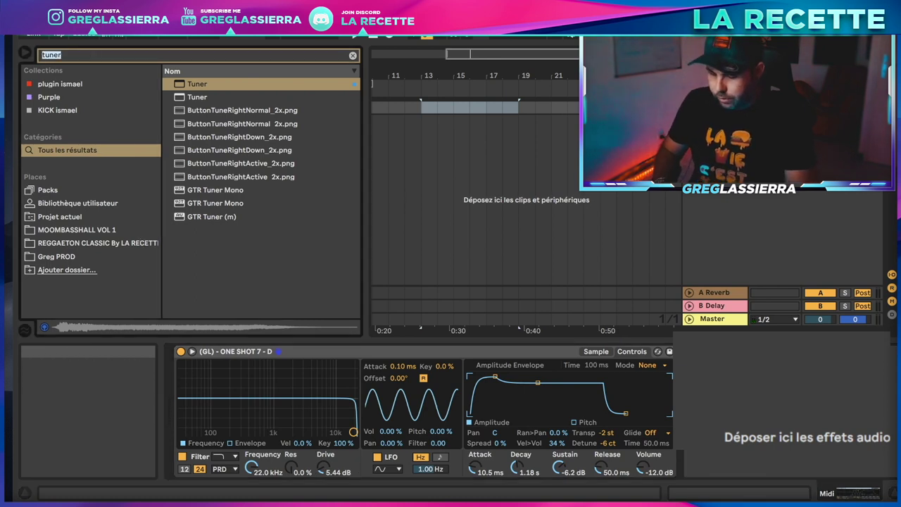
type("gh")
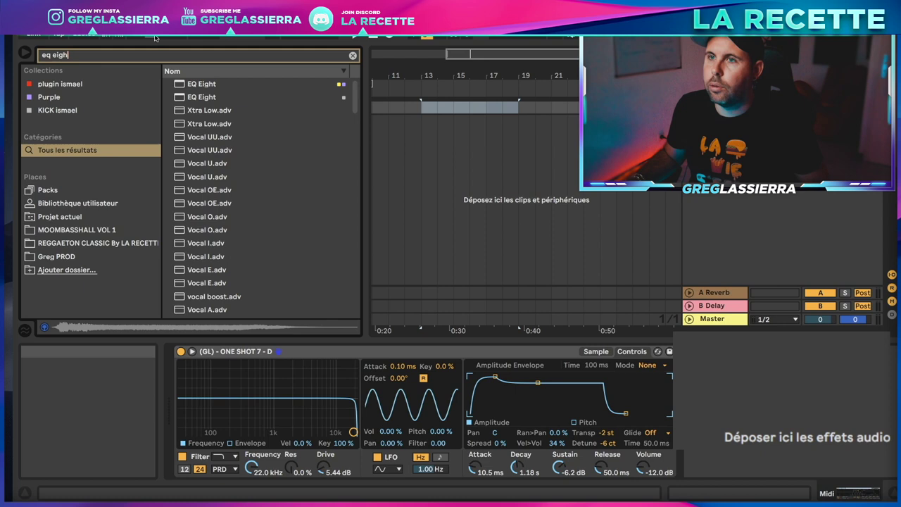
key("Down")
key("Return")
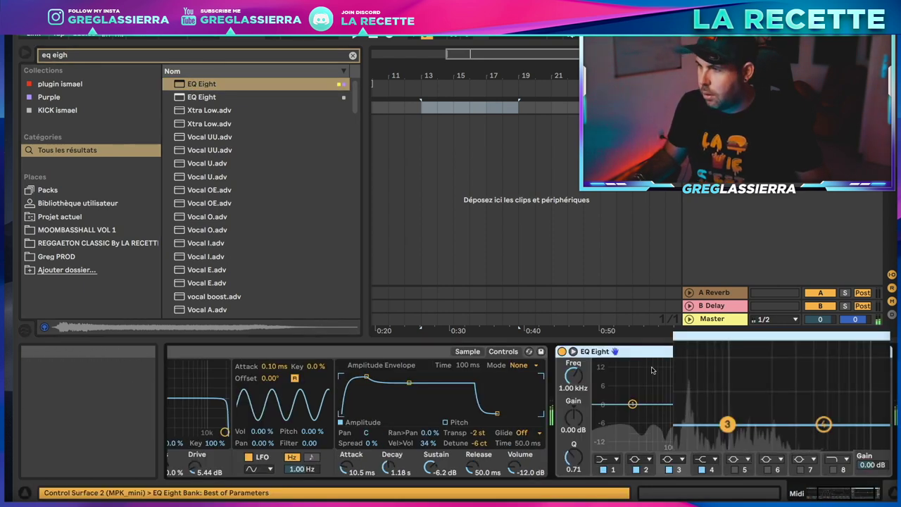
Change EQ Eight band 1 to a low-cut filter at about 170 Hz.
left_click(614, 459)
left_click(605, 375)
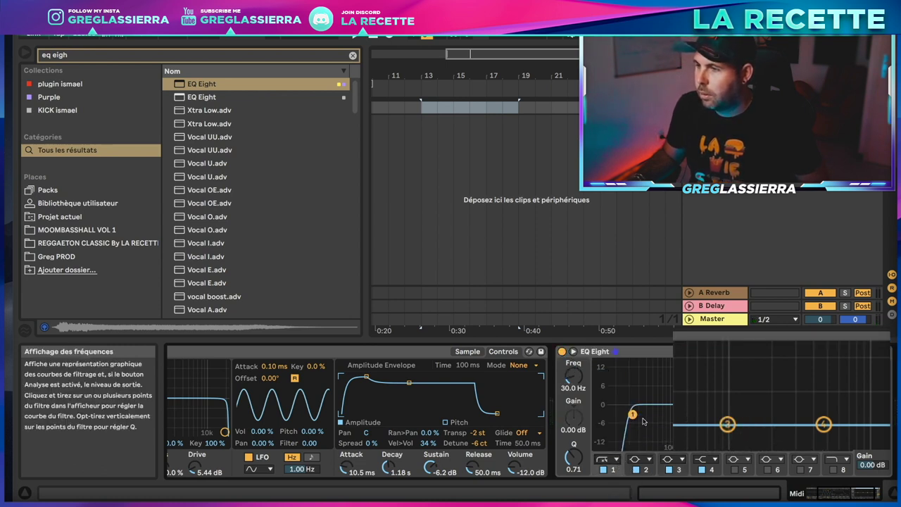
left_click_drag(671, 414, 686, 414)
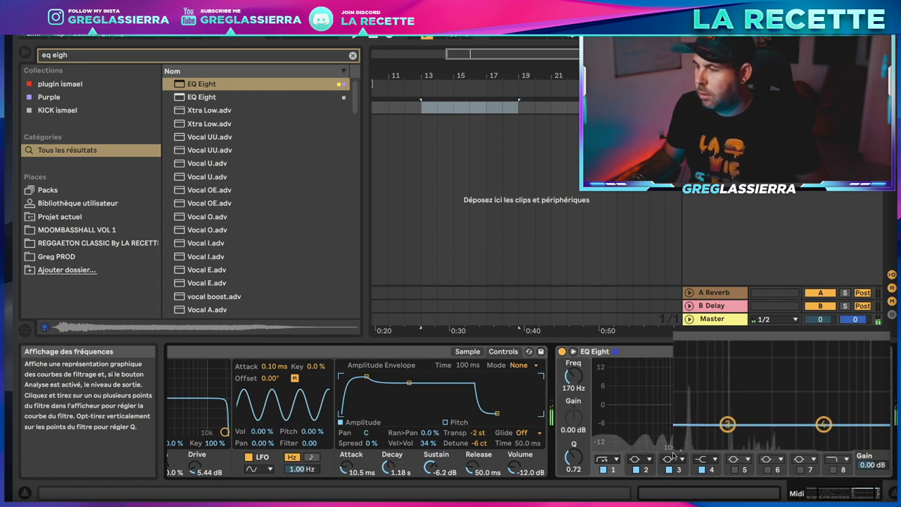
Disable EQ Eight bands 2, 3 and 4, enable the band 8 high cut, and adjust band 1 to 190 Hz.
left_click(635, 469)
left_click(668, 469)
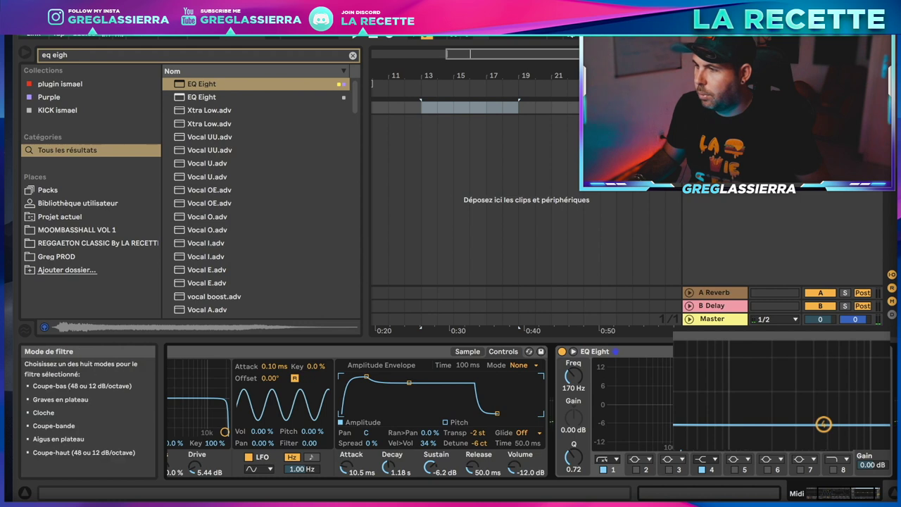
left_click(833, 469)
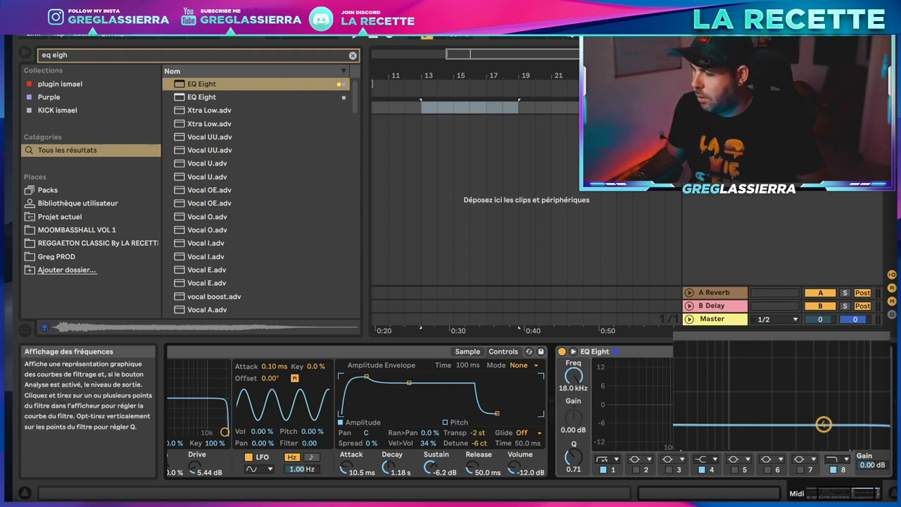
left_click(700, 469)
left_click(704, 422)
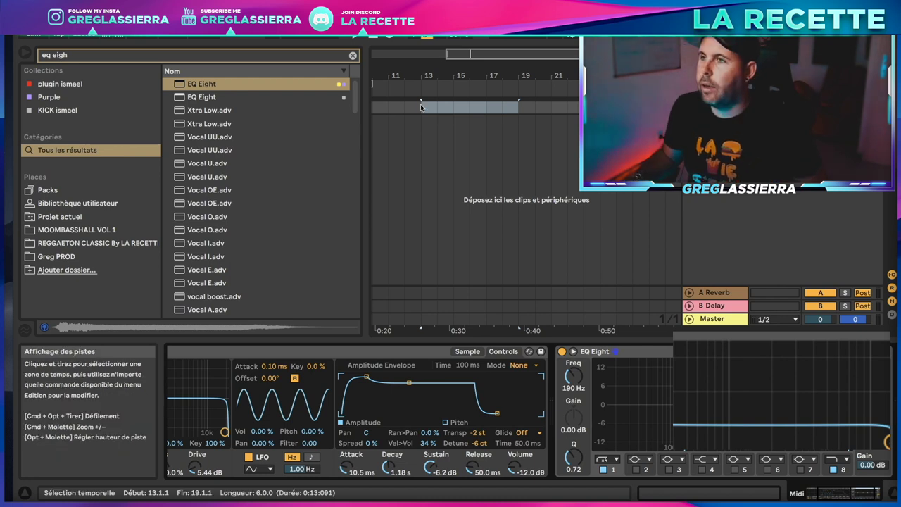
Place the arrangement loop region from bar 5 to bar 9.
left_click(470, 106)
left_click_drag(431, 74, 544, 74)
left_click(434, 111)
mouse_move(451, 83)
left_mouse_down()
mouse_move(417, 83)
mouse_move(435, 83)
left_mouse_up()
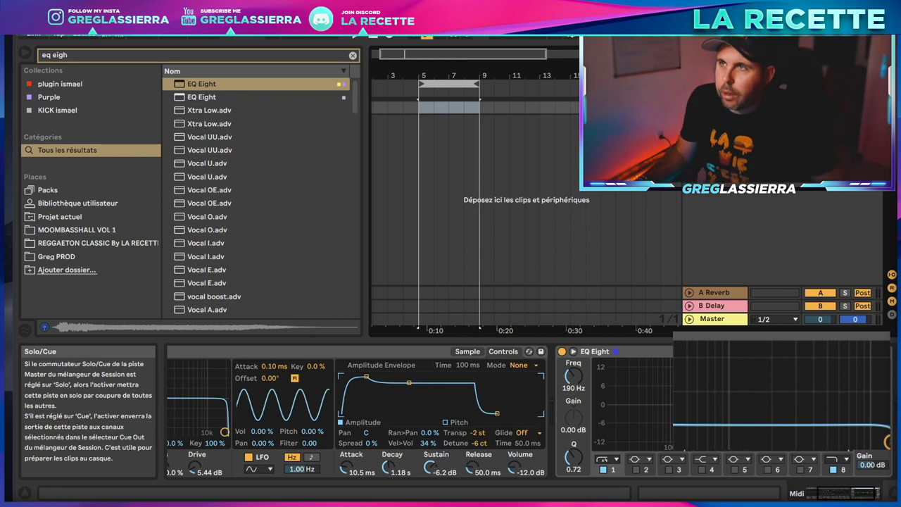
Record a melody on the MIDI track into the arrangement starting at bar 9.
left_click(479, 111)
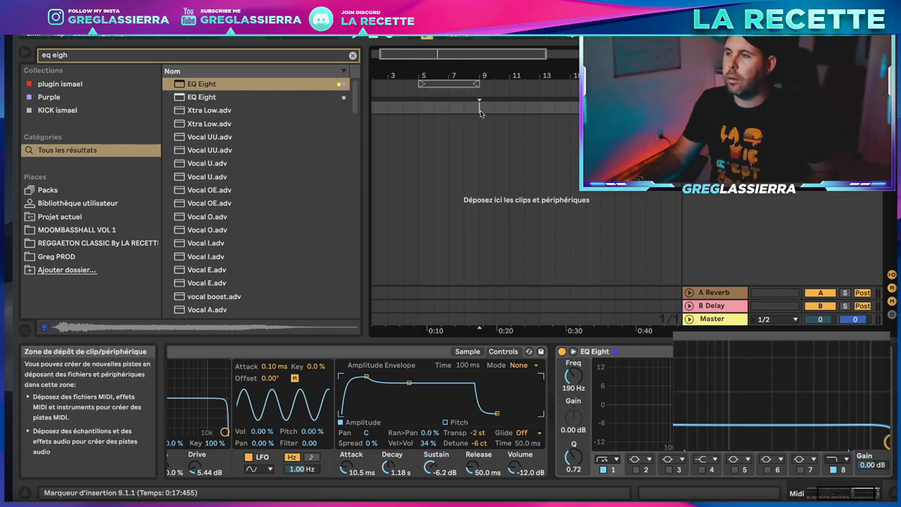
left_click(387, 37)
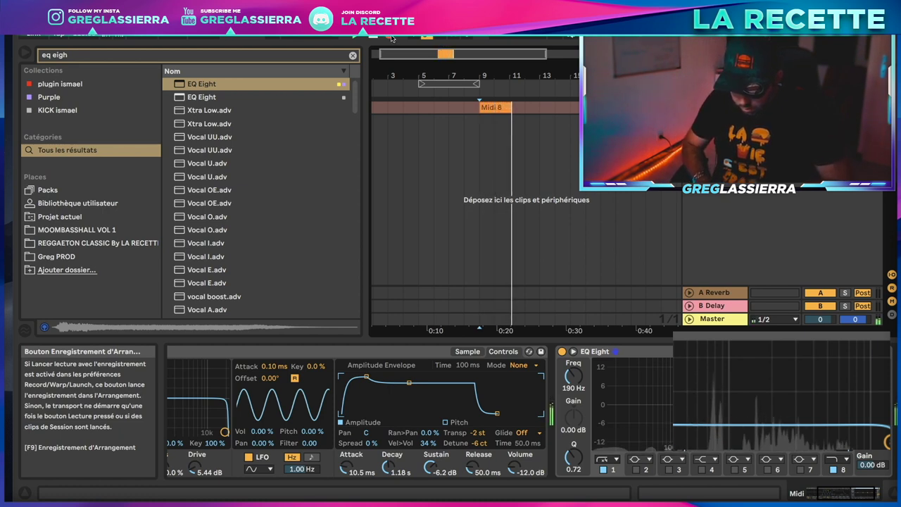
left_click(392, 38)
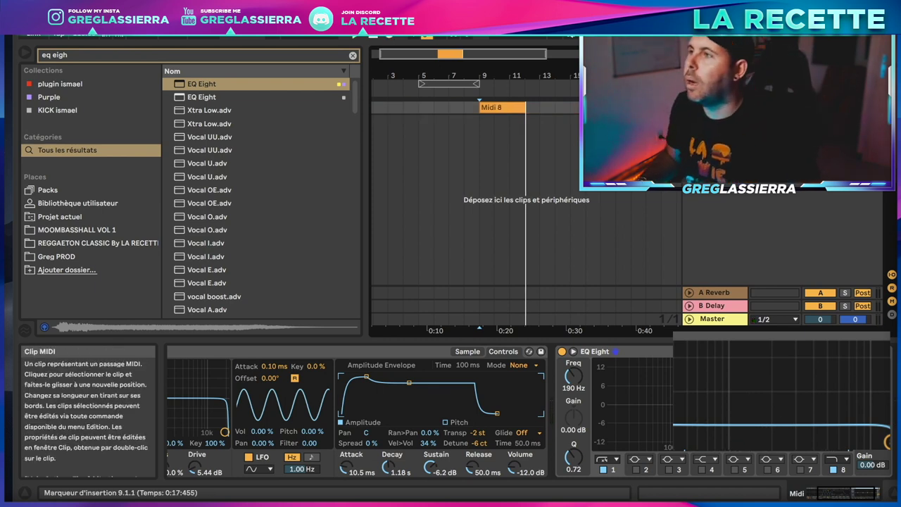
Open the recorded MIDI clip and shift all its notes earlier so the first D2 starts at 1.1.1.
double_click(507, 106)
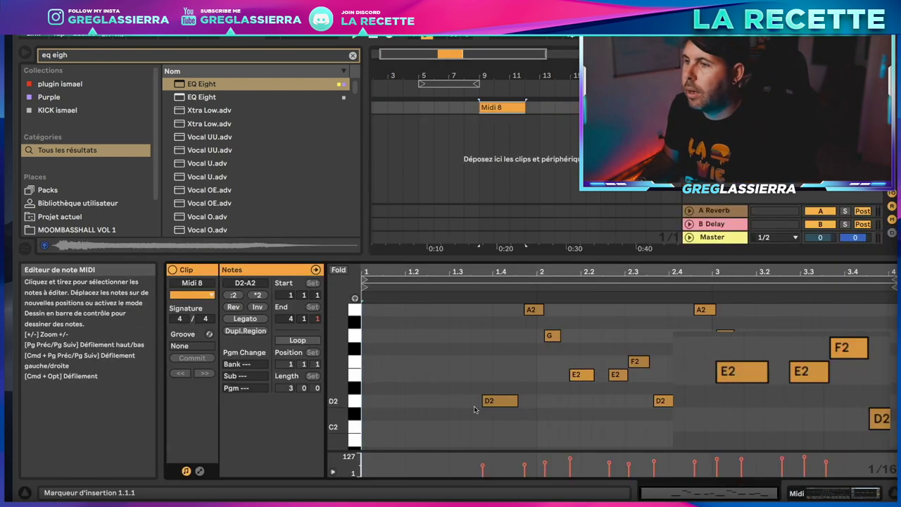
left_click_drag(500, 404, 379, 403)
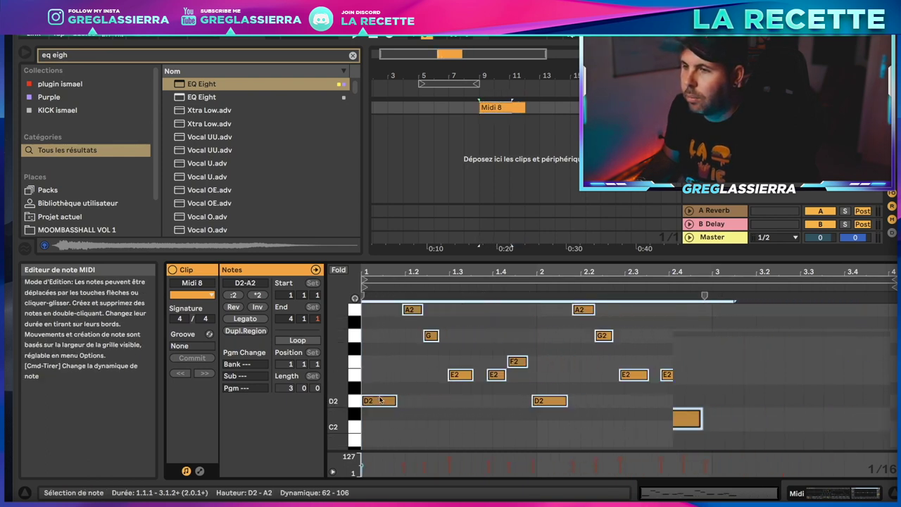
left_click(436, 413)
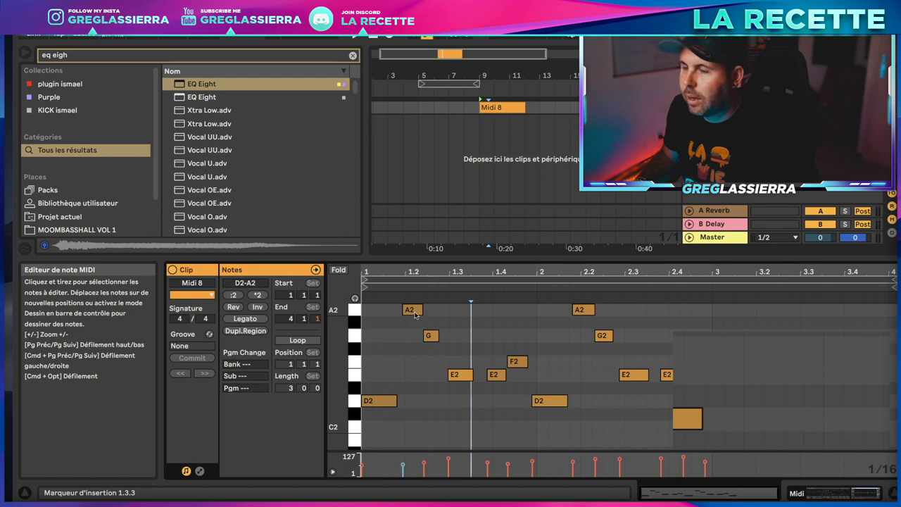
Quantize all the notes of the recorded MIDI clip.
key("super+a")
right_click(468, 386)
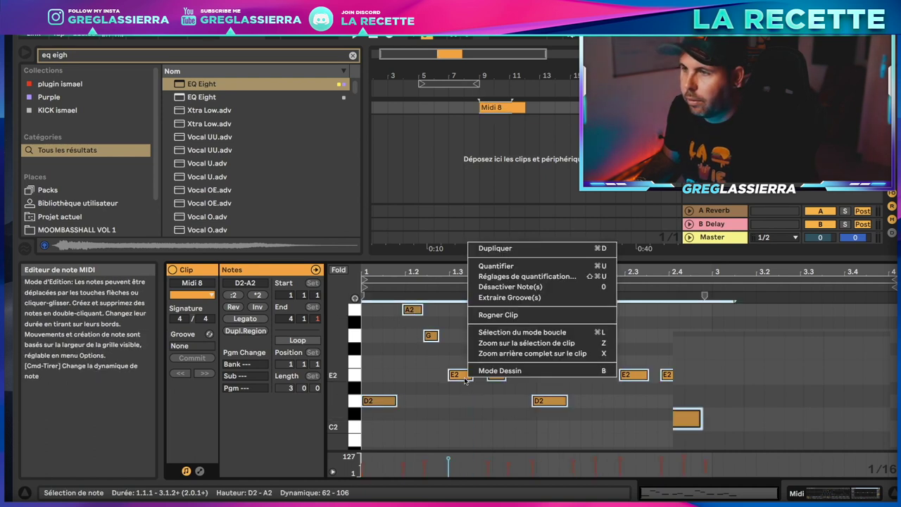
left_click(498, 266)
left_click(471, 433)
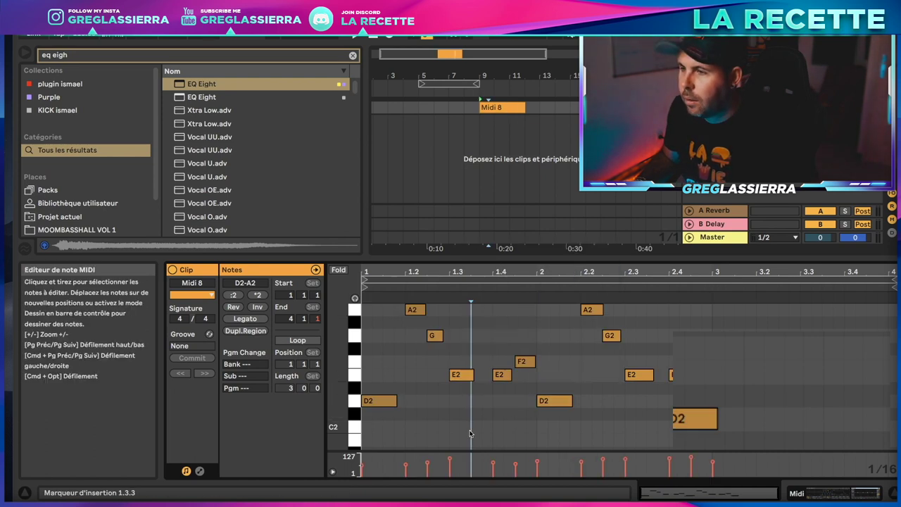
Delete the last D2 note at bar 3 and loop the MIDI clip over a length of 2.0.0.
left_click(712, 419)
left_click(296, 340)
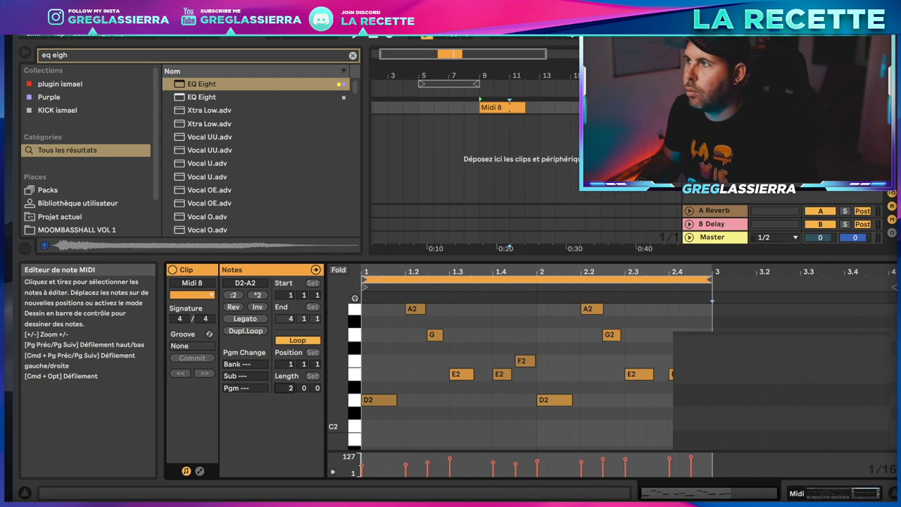
Play the loop, then lengthen the E2 notes at 1.3 and 2.3 to end at about 1.3.4 and 2.3.4.
key("space")
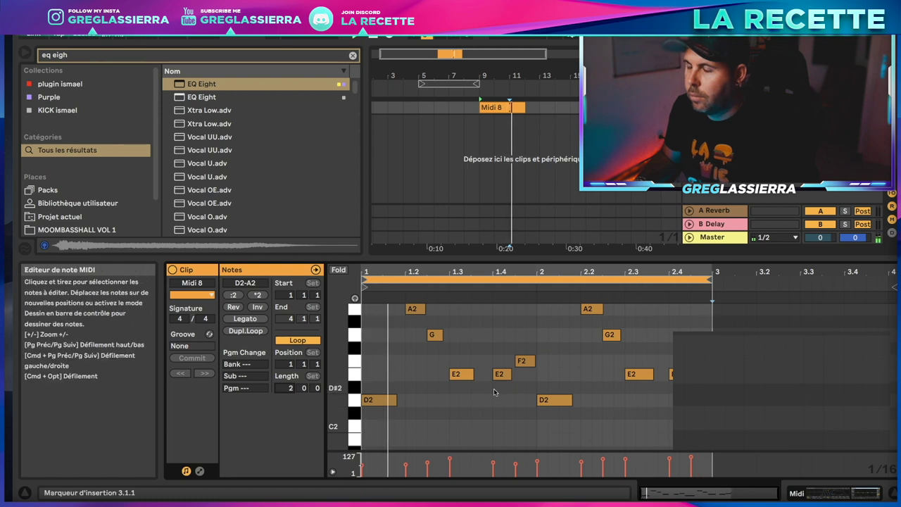
left_click(461, 374)
key("space")
left_click_drag(474, 378, 483, 379)
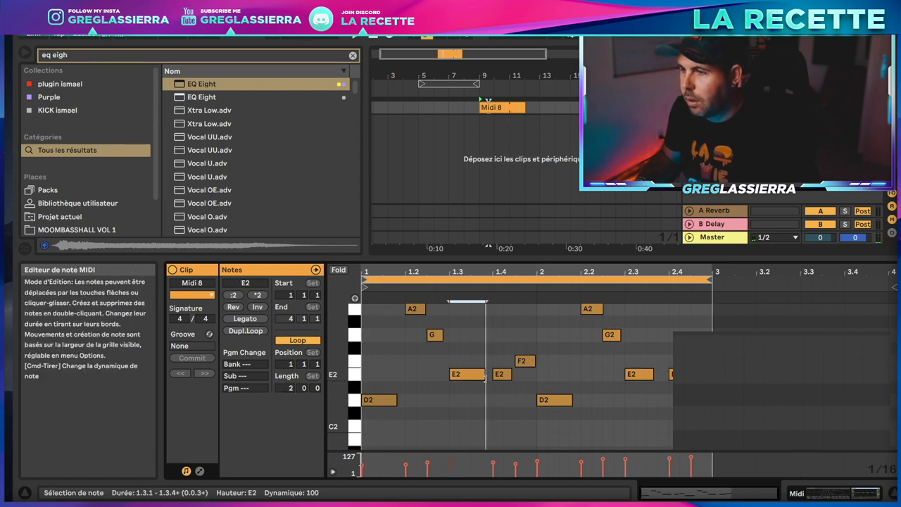
left_click_drag(653, 377, 657, 377)
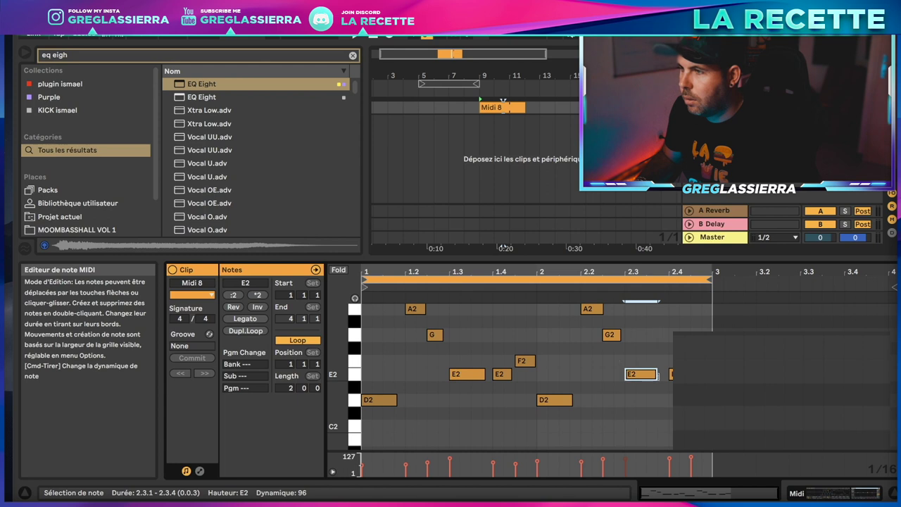
Extend the E2 at 1.4.1 and the G2 notes at 1.2.3 and 2.2.3 to a length of 0.0.2 during playback.
key("space")
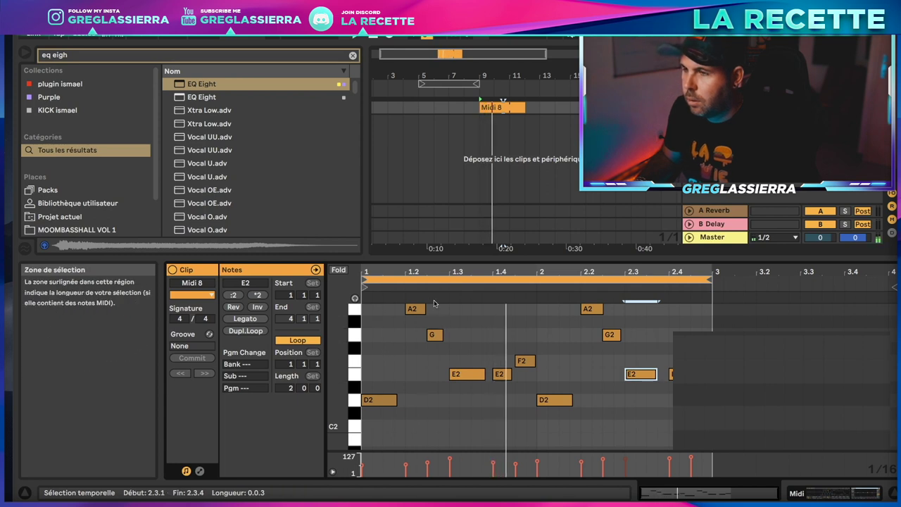
left_click(502, 374)
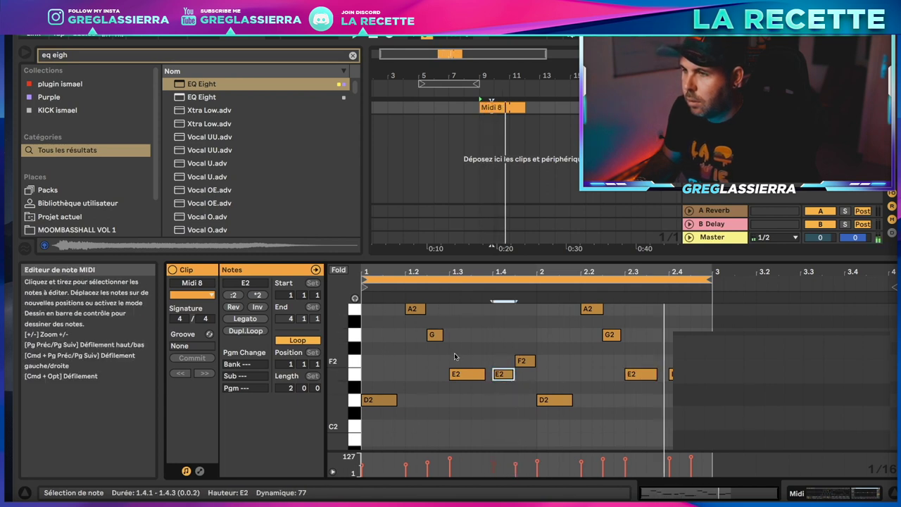
left_click(434, 334)
left_click(617, 336)
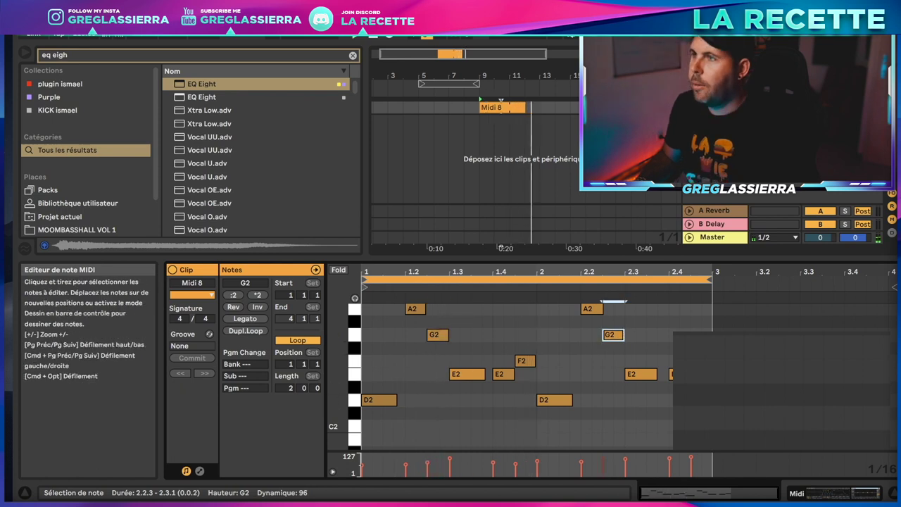
Shorten the arrangement clip to end at bar 11 and place the arrangement loop from bar 9 to bar 11.
left_click(495, 107)
left_click_drag(438, 81, 511, 86)
left_click(493, 84)
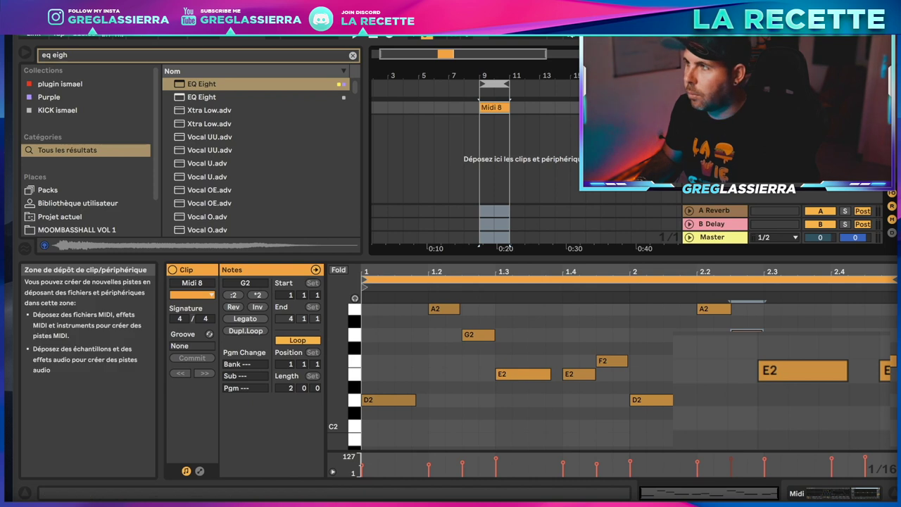
Find the OTT.adv preset in the browser and load it on the MIDI track after EQ Eight.
left_click(846, 495)
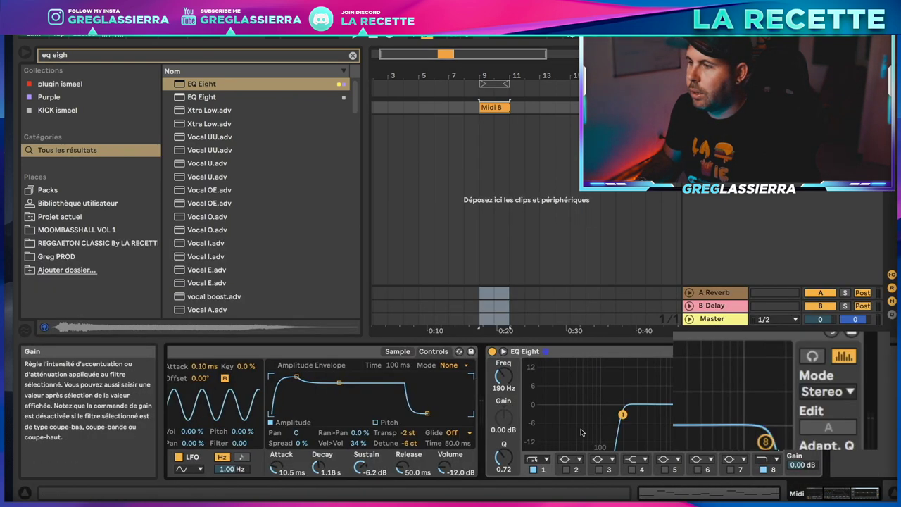
key("ctrl+f")
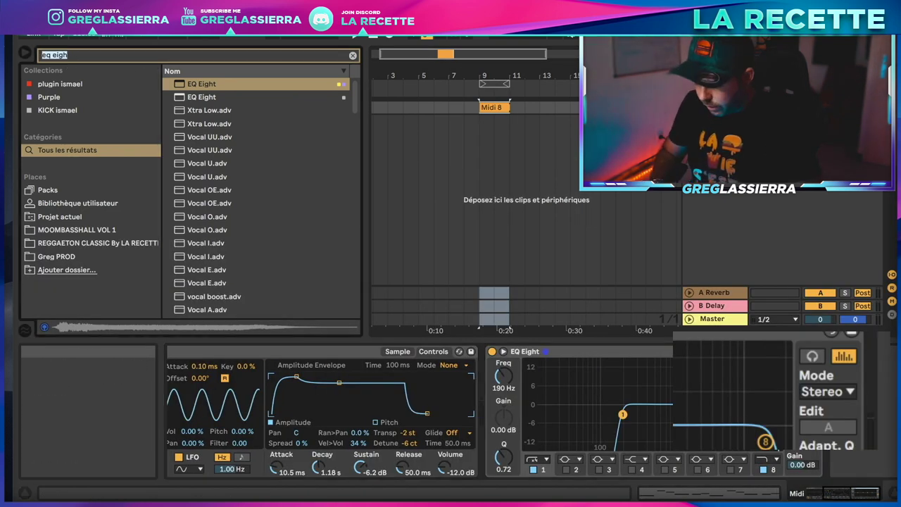
key("BackSpace")
type("ott")
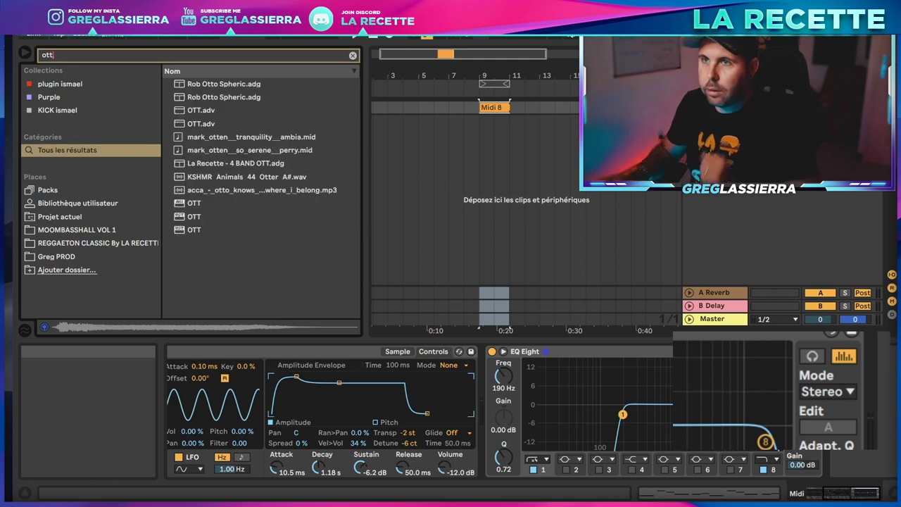
left_click(181, 110)
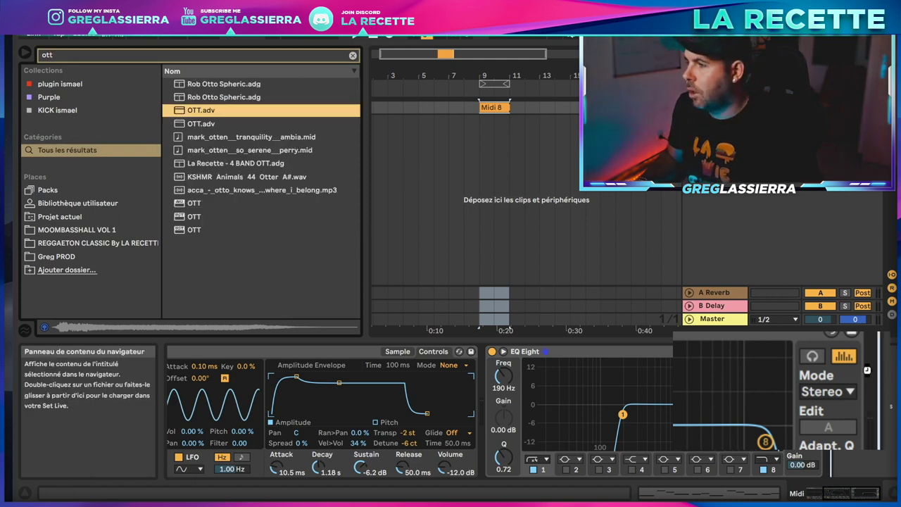
key("Return")
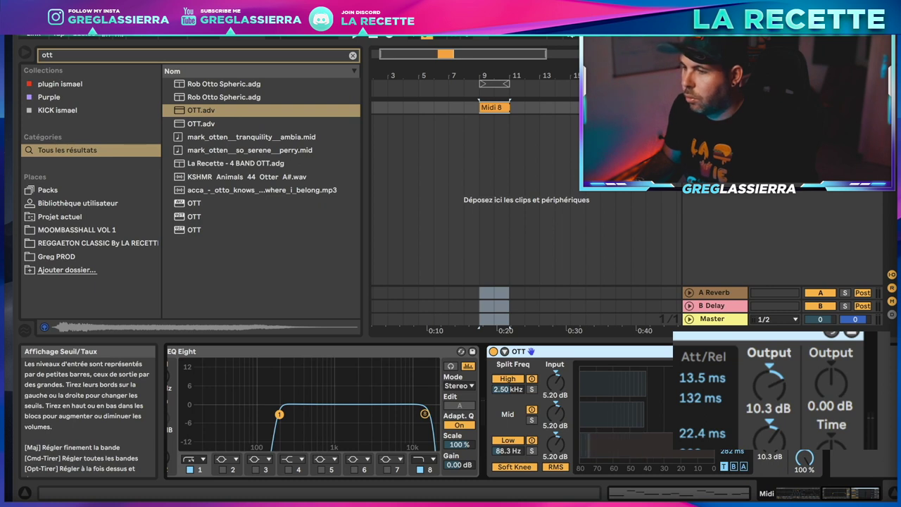
Compare OTT on and off, and set its low split to 200 Hz, high output to 5.20 dB, low output to 1.50 dB and amount to 59 %.
left_click_drag(507, 451, 507, 446)
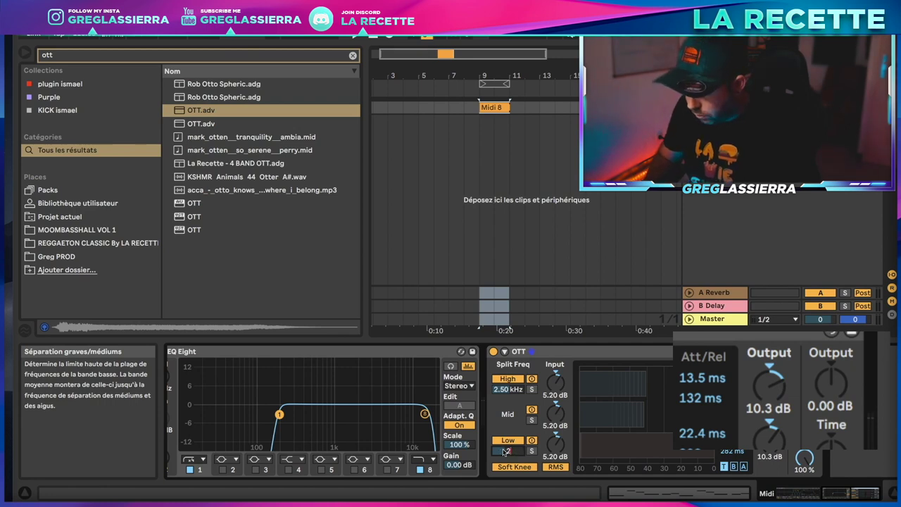
key("space")
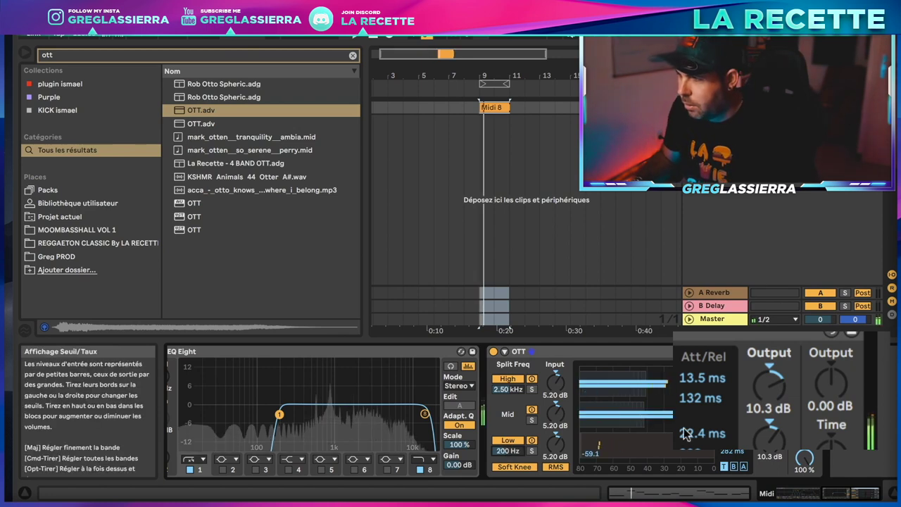
left_click(494, 352)
left_click(493, 352)
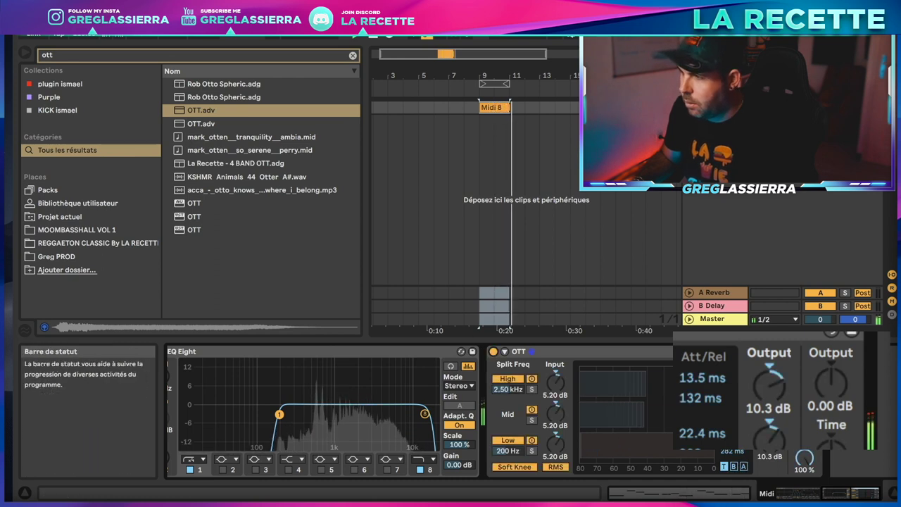
left_click_drag(769, 384, 770, 405)
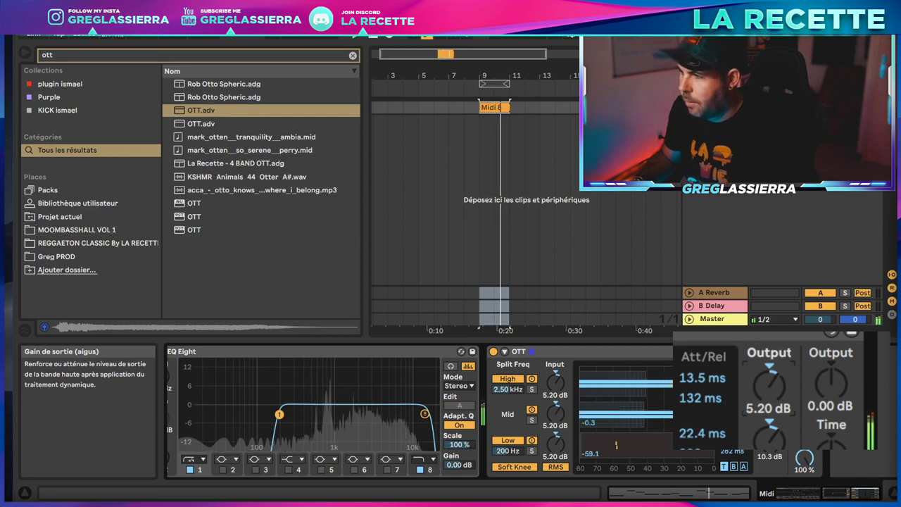
left_click_drag(805, 458, 804, 455)
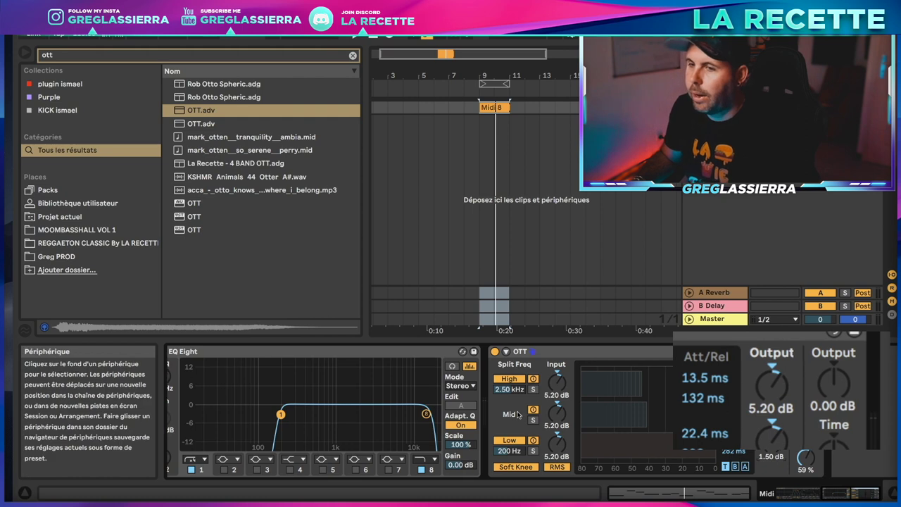
Enable the Simpler's pitch envelope with an amount of +2 st and set its attack to 0.15 ms.
scroll(509, 413, "left", 3)
scroll(510, 413, "left", 6)
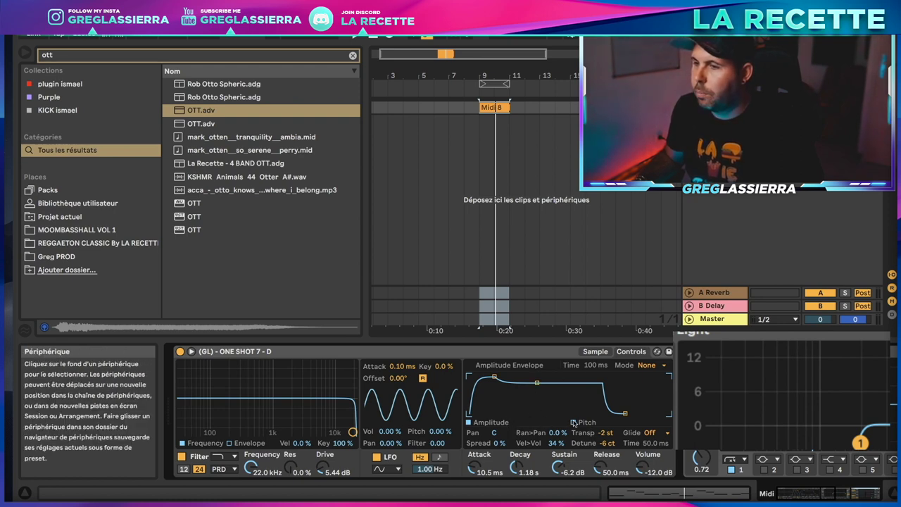
left_click(574, 423)
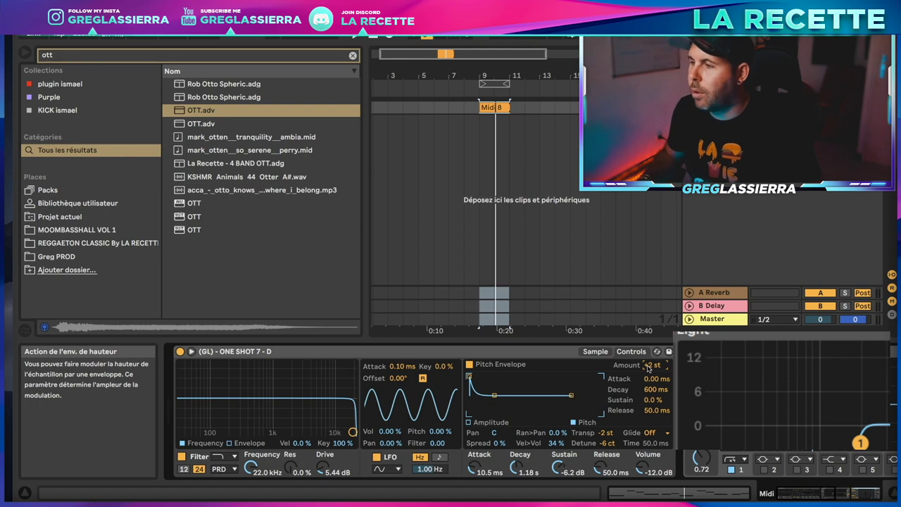
left_click(652, 380)
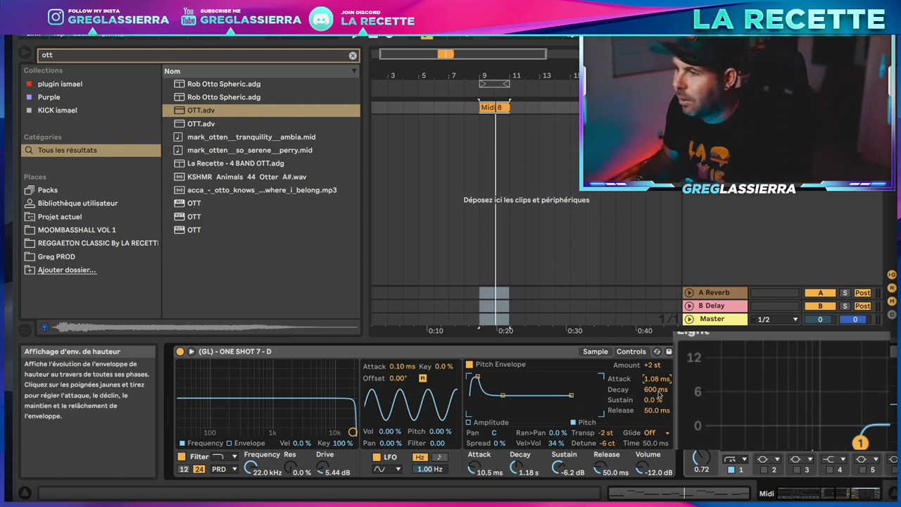
left_click_drag(656, 379, 656, 407)
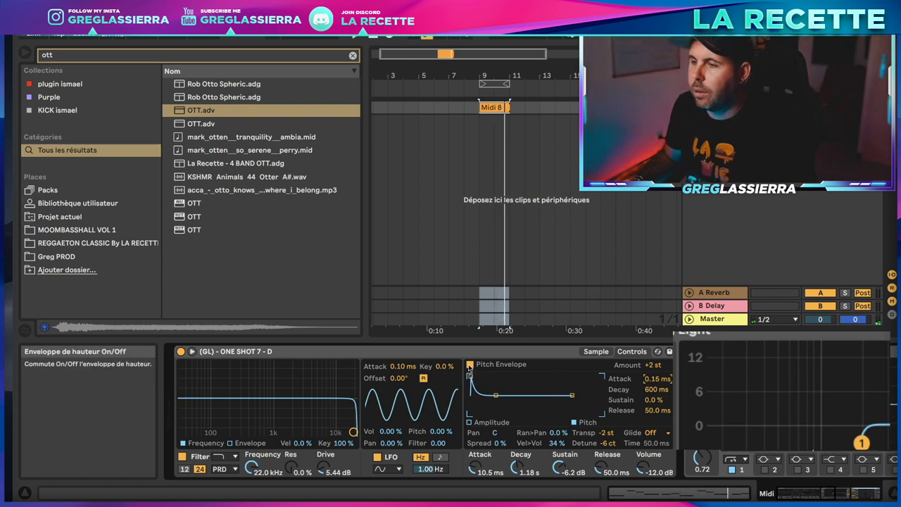
Compare the sound with the pitch envelope off and on, and set its attack to 0.12 ms and decay to 11.1 ms.
left_click(469, 365)
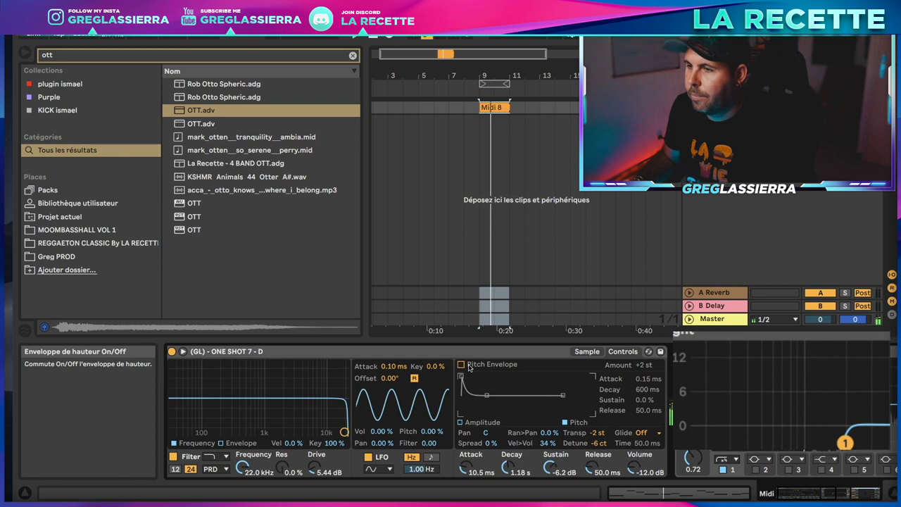
left_click(470, 365)
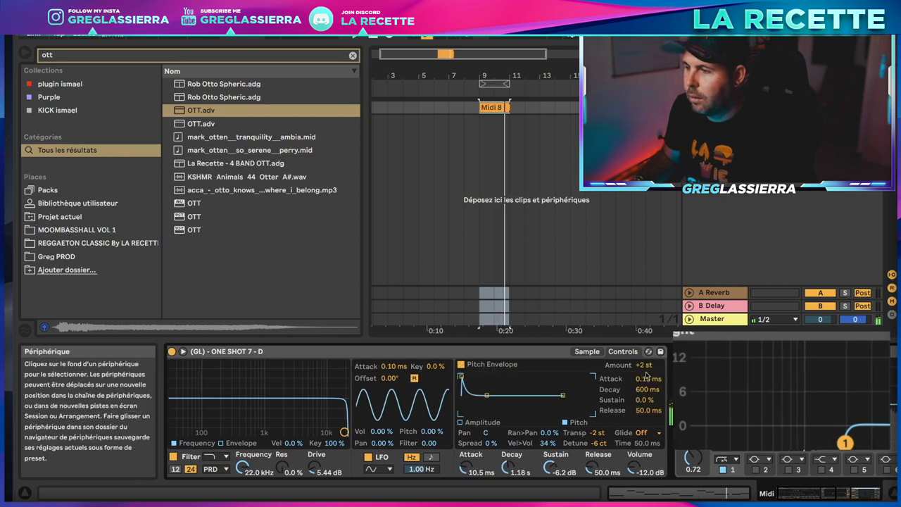
left_click_drag(647, 389, 648, 422)
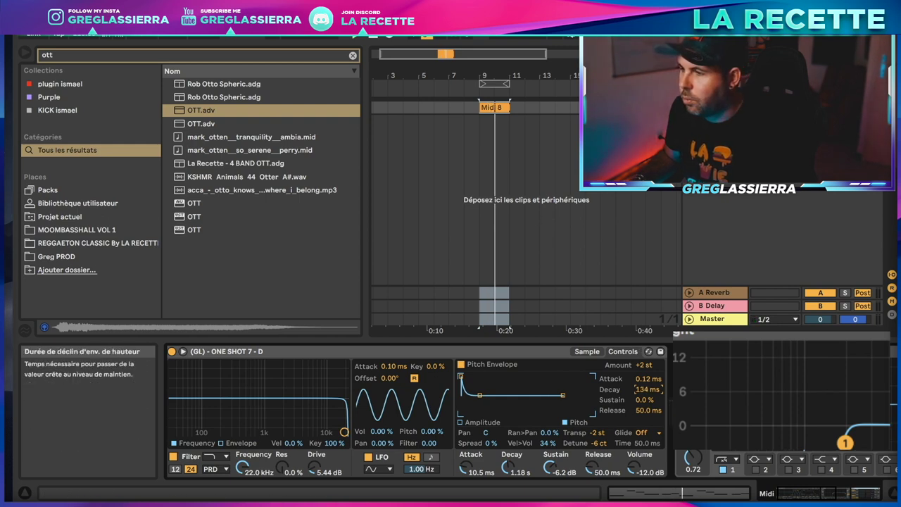
left_click_drag(648, 389, 647, 409)
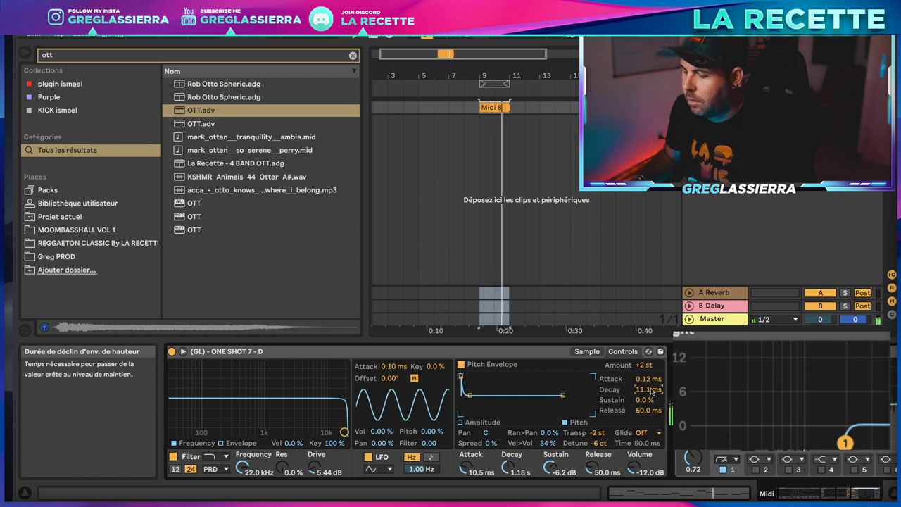
Set the Simpler's glide mode to Glide with a time of 328 ms.
left_click(642, 432)
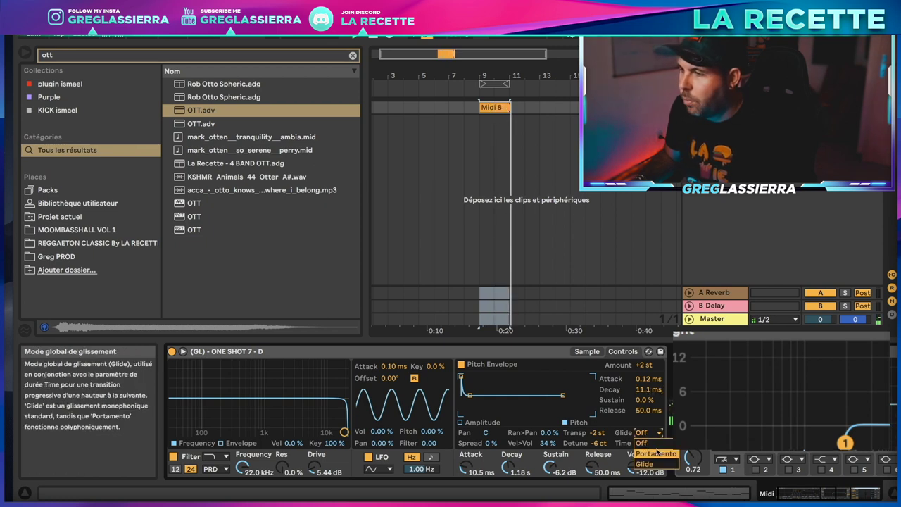
left_click(655, 464)
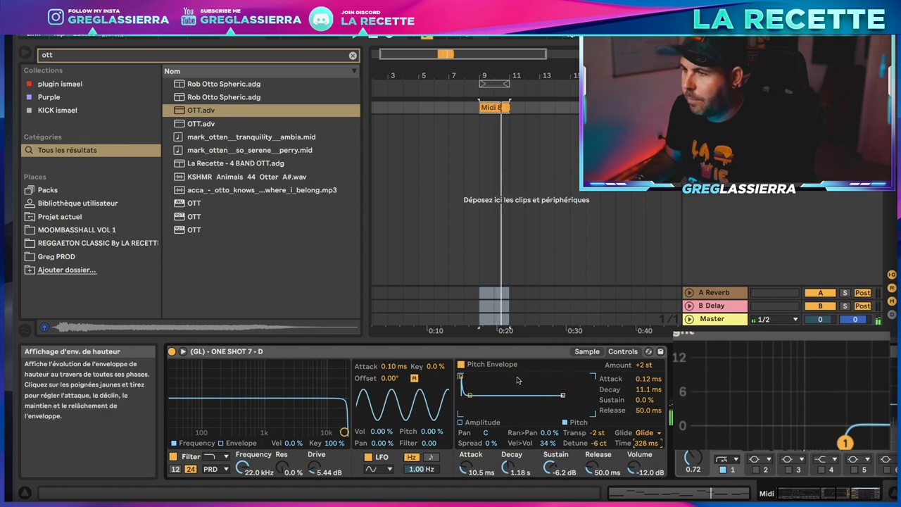
Trim the end of the A2 note at 2.2 to 2.2.3 in the MIDI clip, and return to the track's devices.
double_click(493, 107)
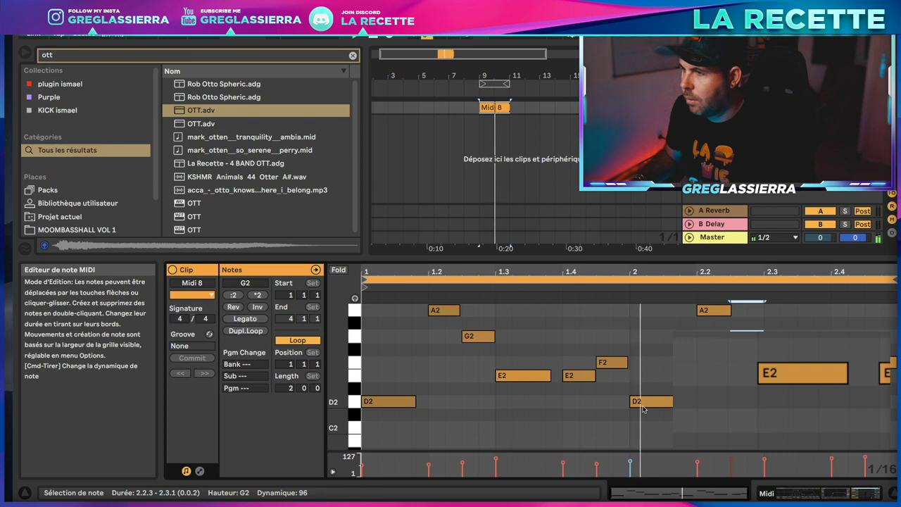
scroll(725, 320, "up", 3)
left_click(714, 313)
left_click(729, 280)
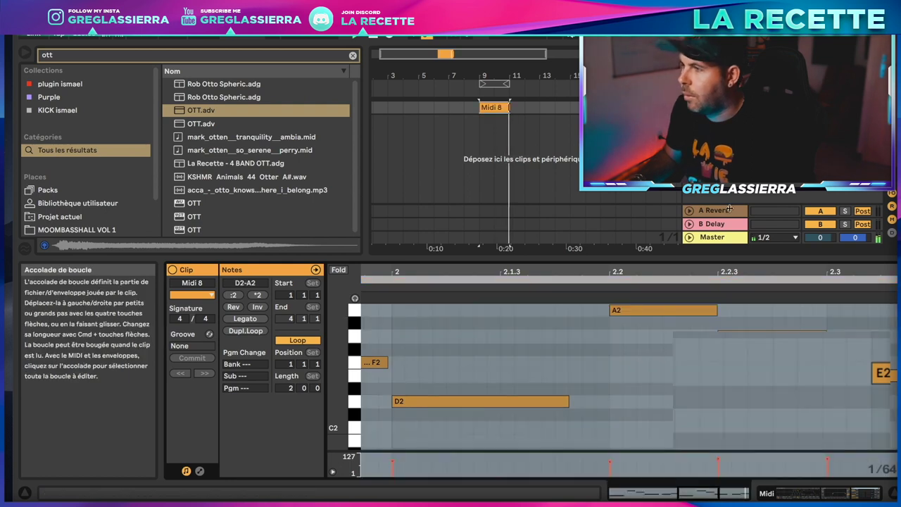
scroll(743, 281, "down", 5)
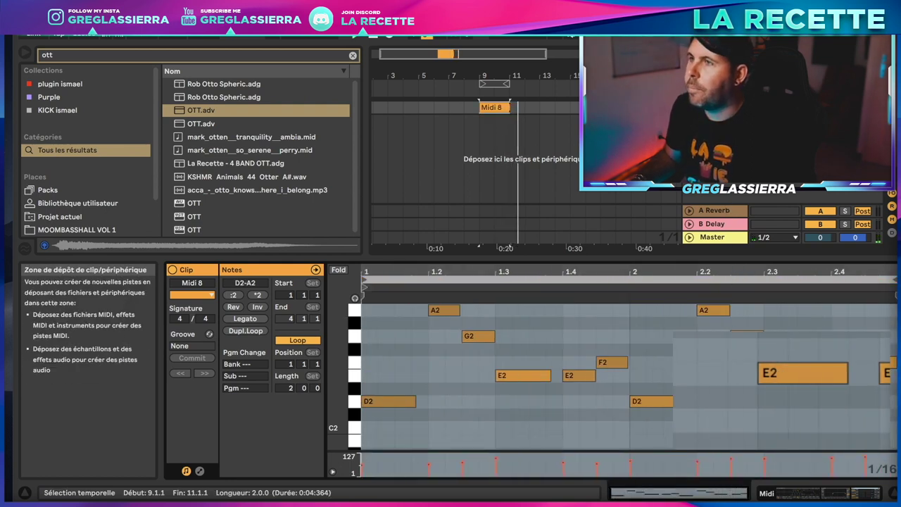
left_click(495, 83)
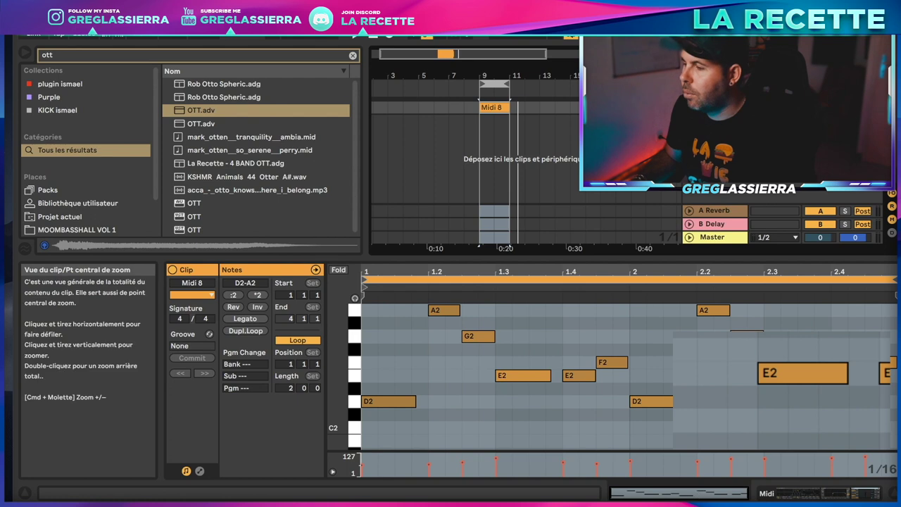
left_click(858, 493)
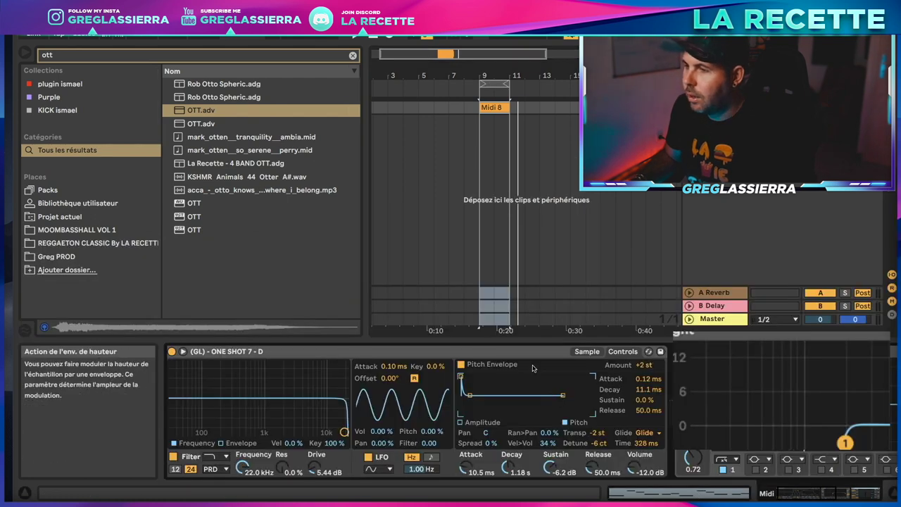
Compare the sound with the Simpler's pitch envelope off and on, and set the sample's voices to 1.
left_click(461, 365)
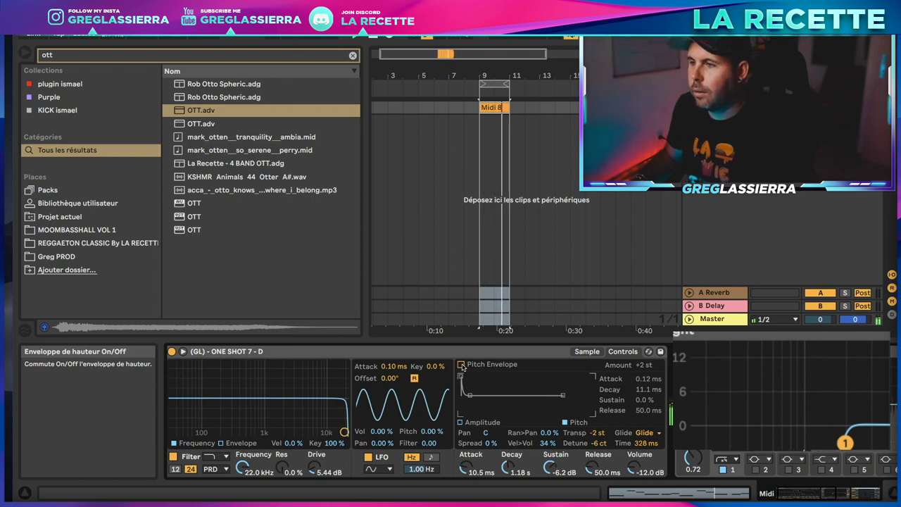
left_click(462, 364)
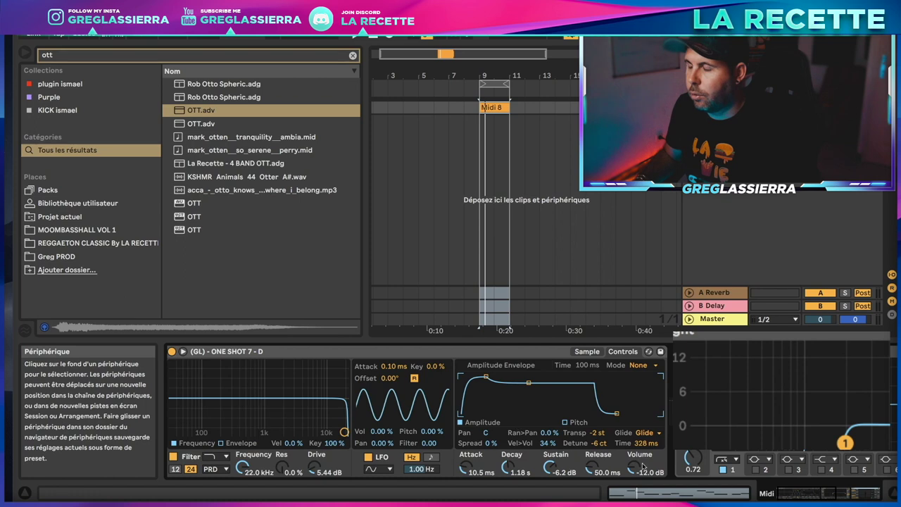
left_click(587, 351)
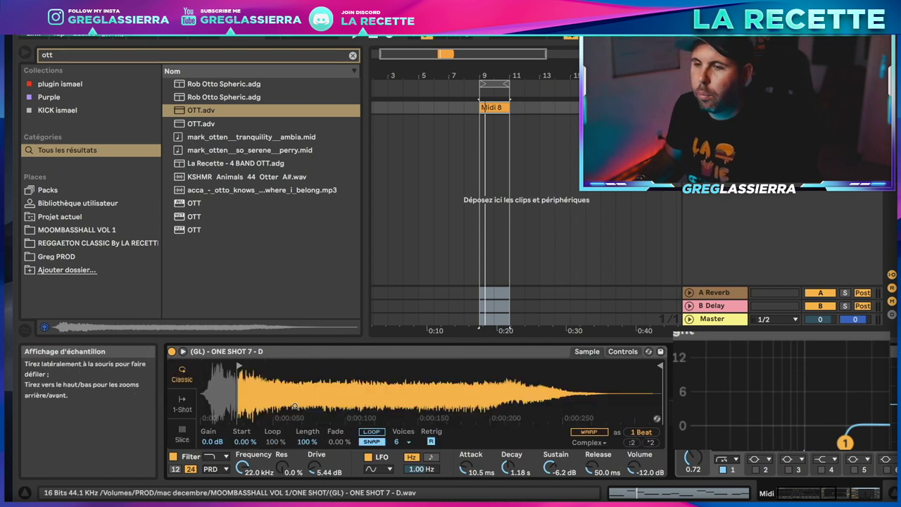
left_click(394, 441)
left_click(399, 286)
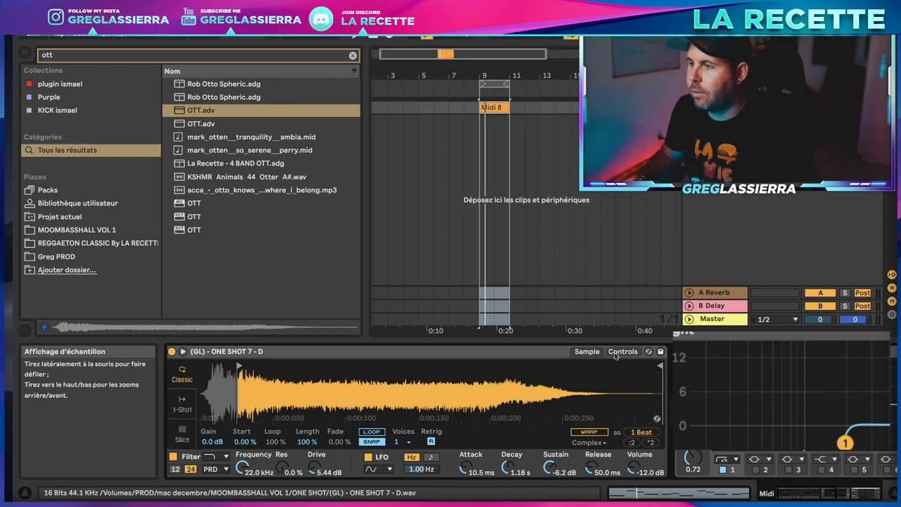
Enable Warp in Complex Pro mode with formants at 2.34 and envelope at 106, and compare the sound with Warp off and on.
left_click(589, 432)
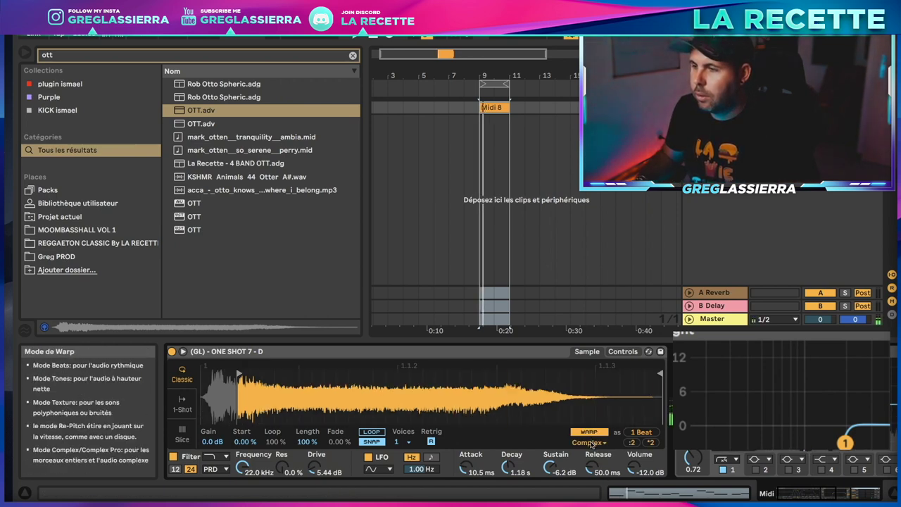
left_click(588, 441)
left_click(593, 432)
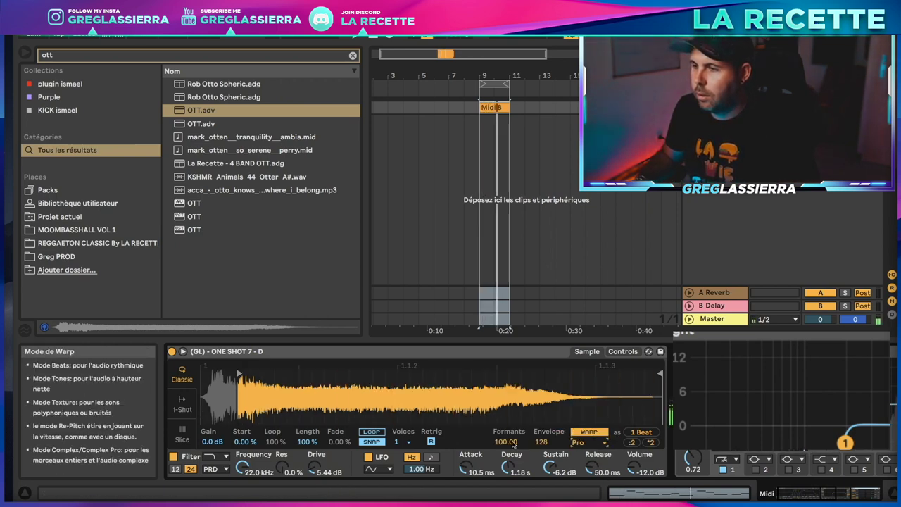
left_click_drag(523, 442, 543, 441)
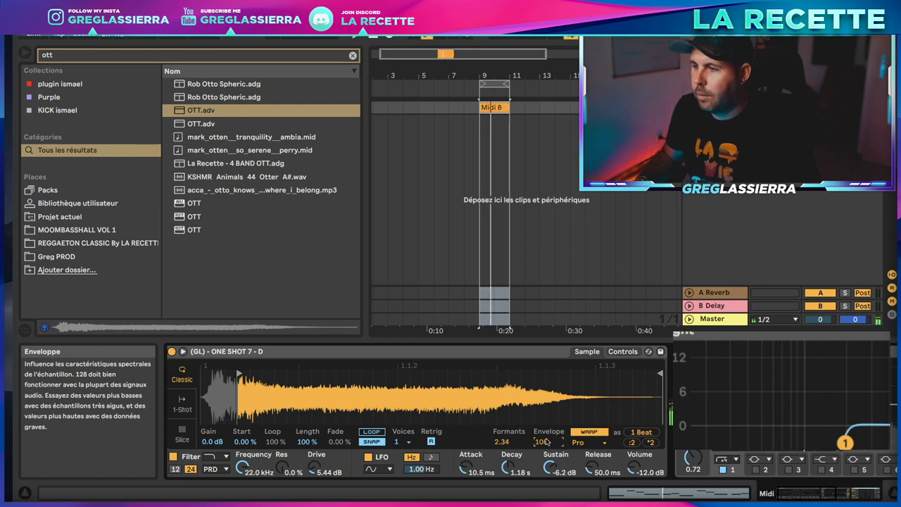
left_click(590, 432)
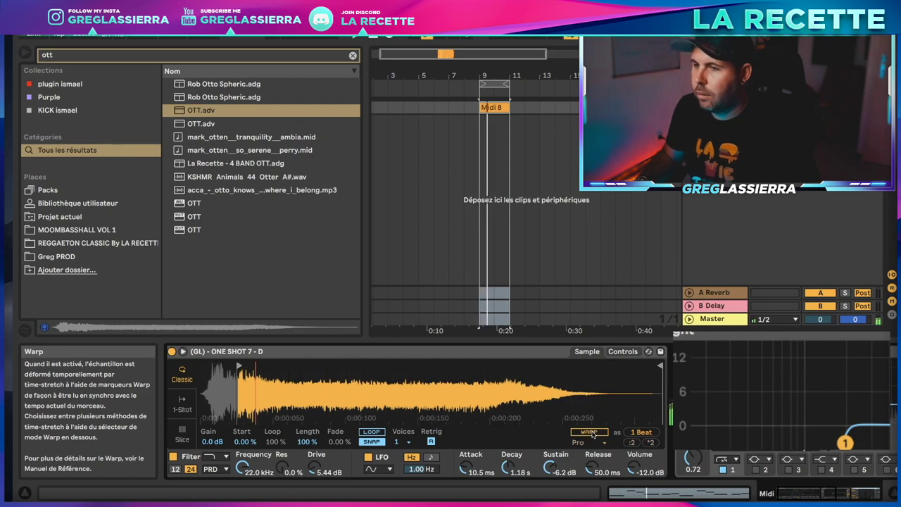
left_click(590, 432)
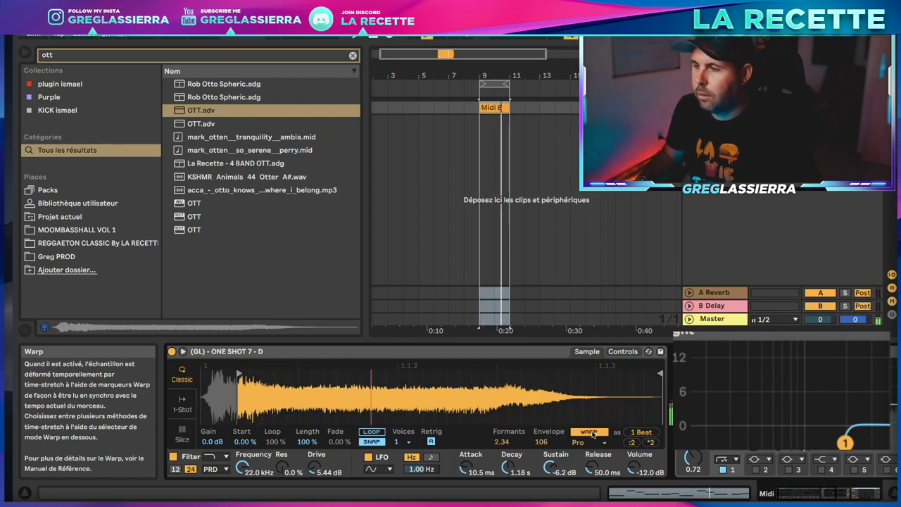
Double the Simpler sample's warped length and compare the playback with Warp off and on.
left_click(654, 443)
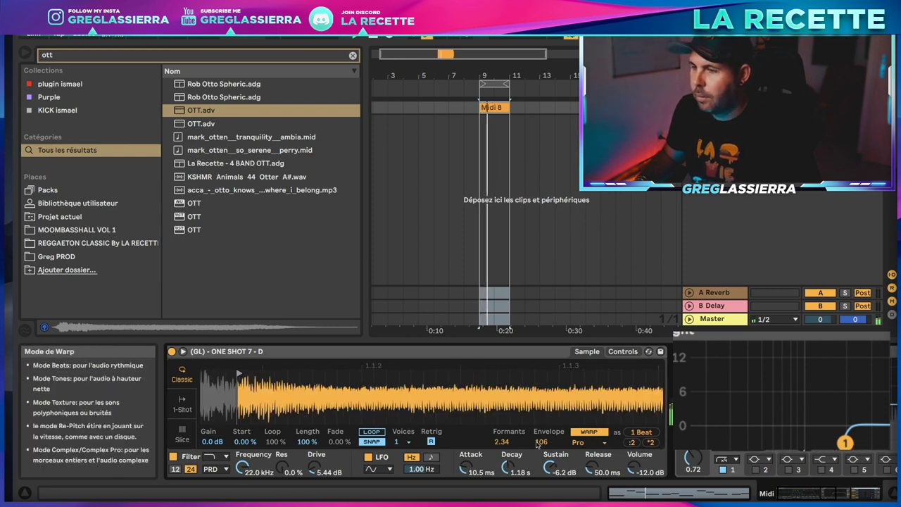
left_click(583, 434)
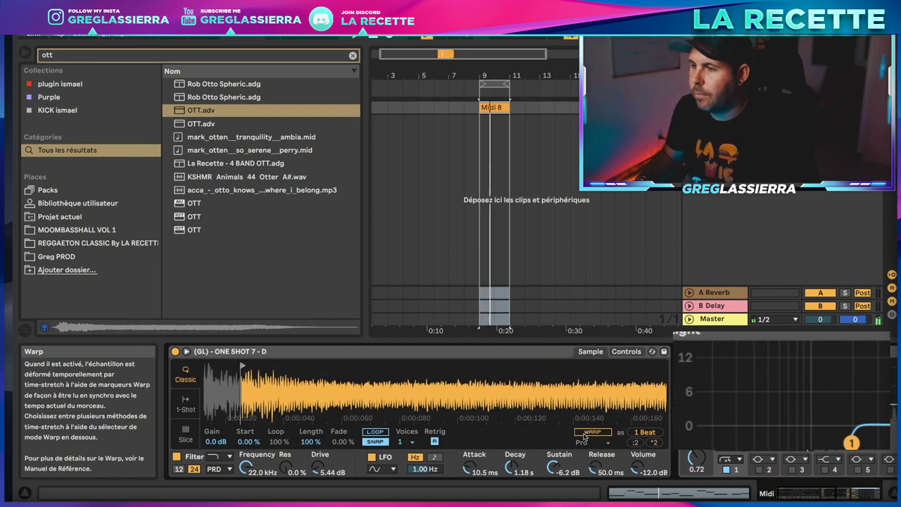
left_click(583, 436)
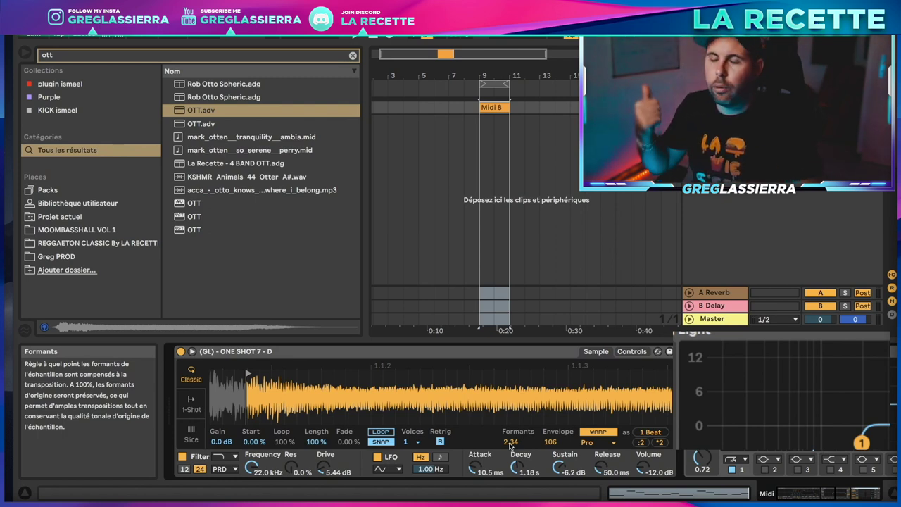
key("space")
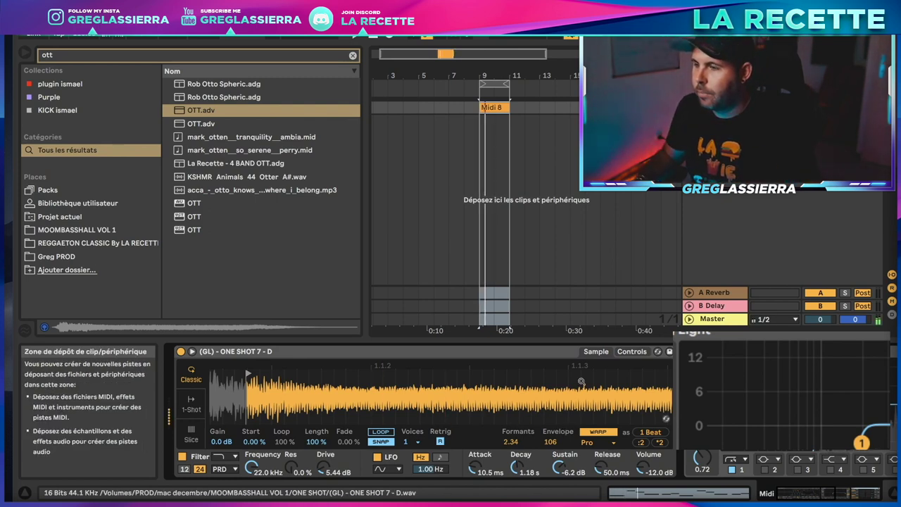
left_click_drag(604, 424, 605, 407)
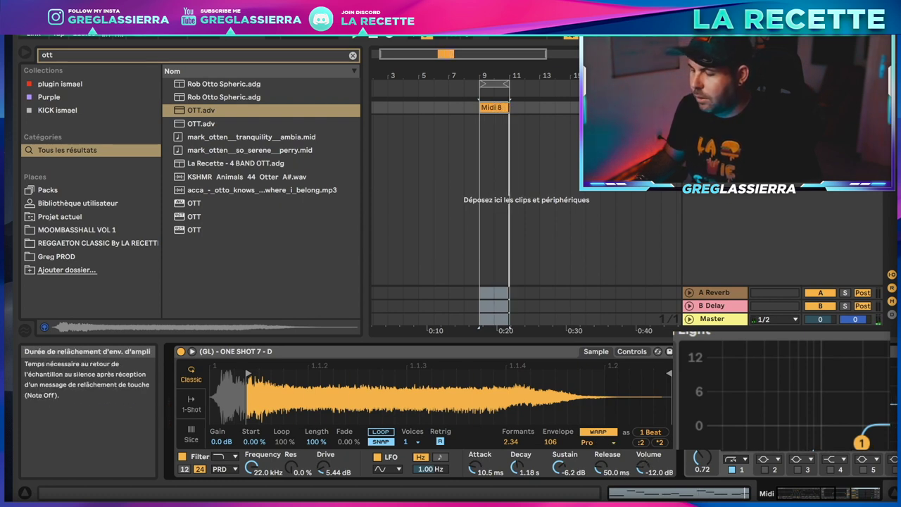
Search the browser for "decap", add Decapitator after OTT on the track, and reposition its plug-in window.
key("Return")
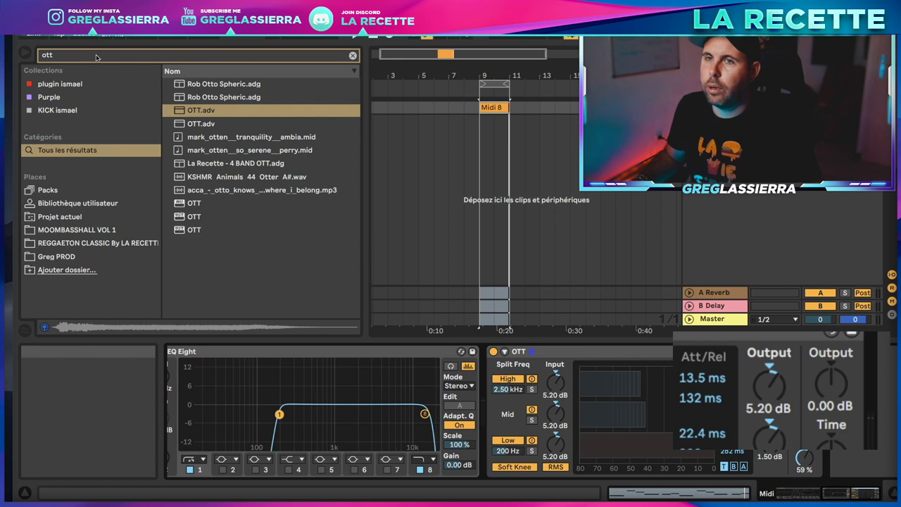
key("ctrl+f")
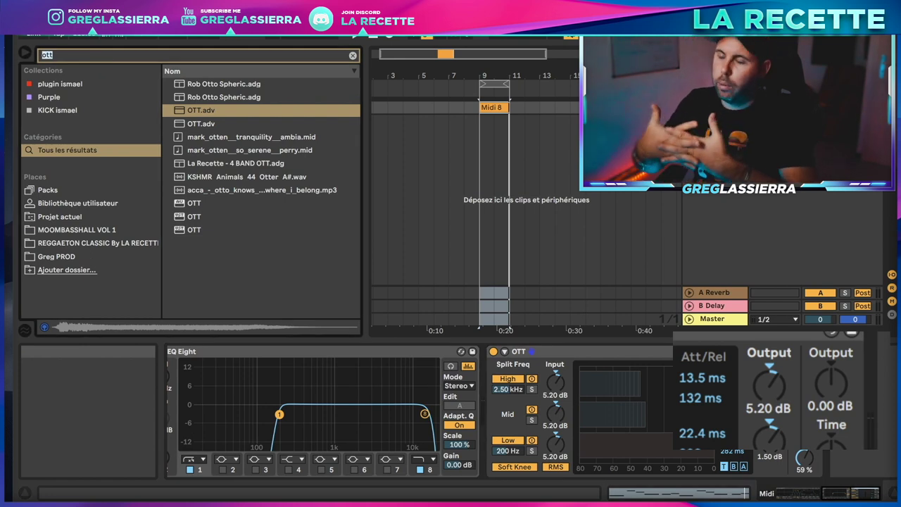
type("decap")
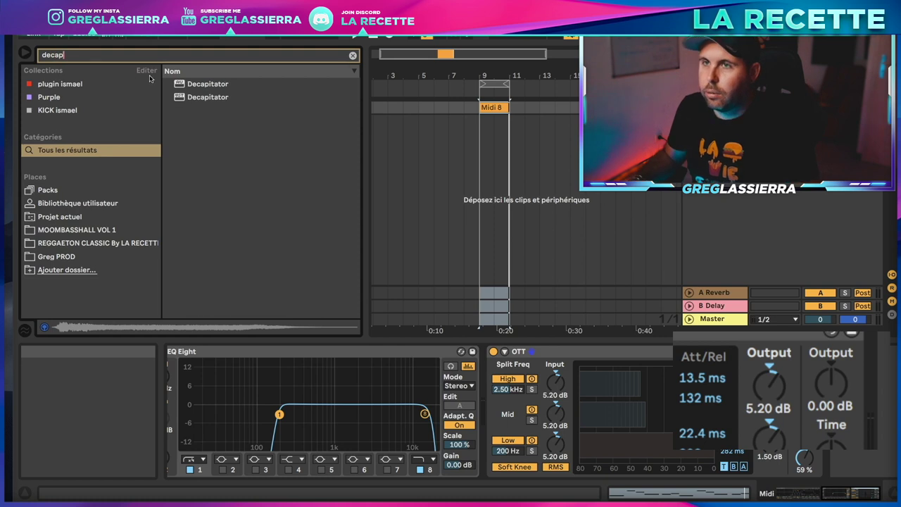
left_click(179, 84)
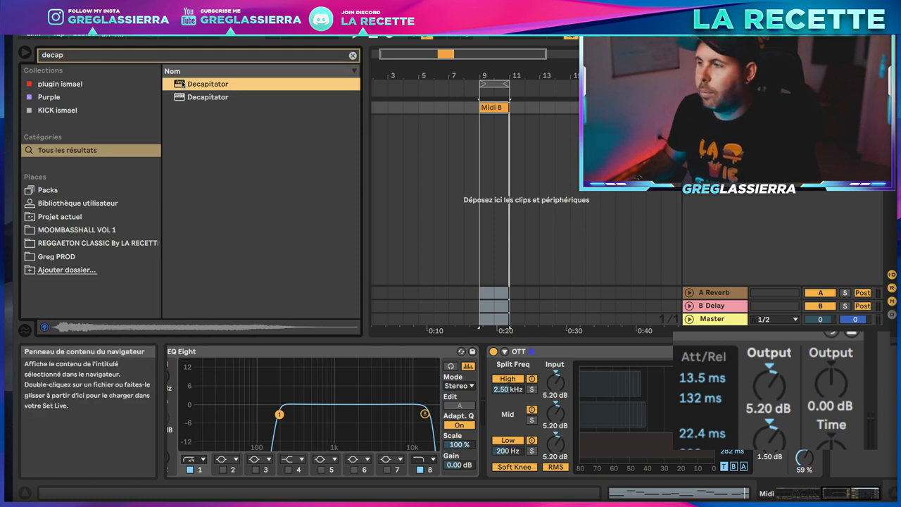
key("Return")
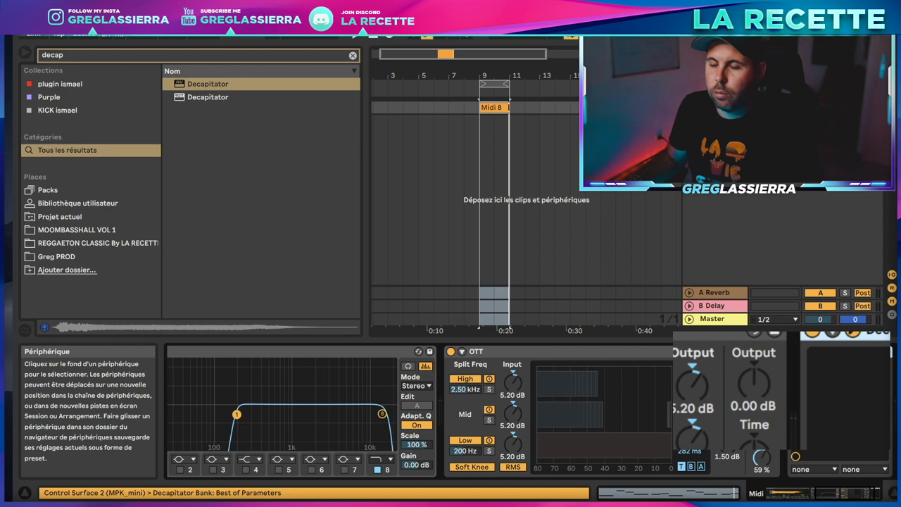
left_click_drag(425, 406, 481, 110)
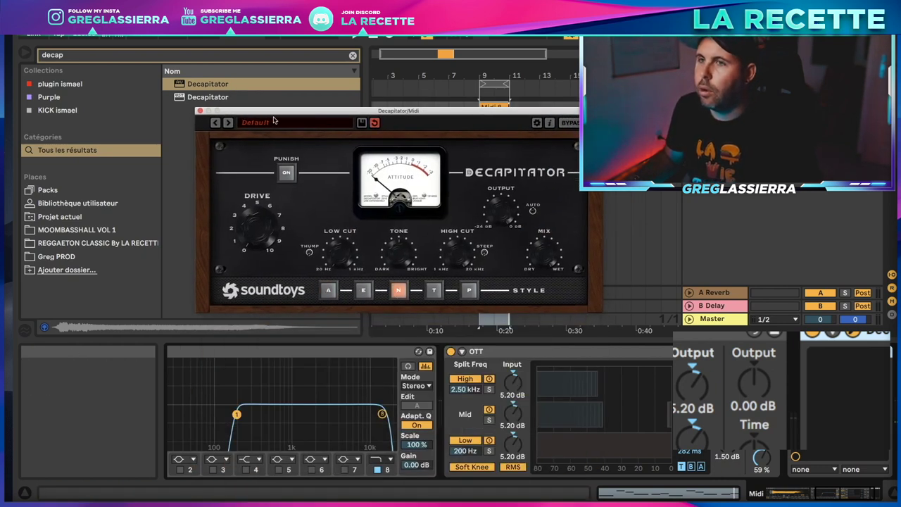
left_click_drag(283, 118, 289, 105)
Play the loop through Decapitator, and hide and show its plug-in window.
key("space")
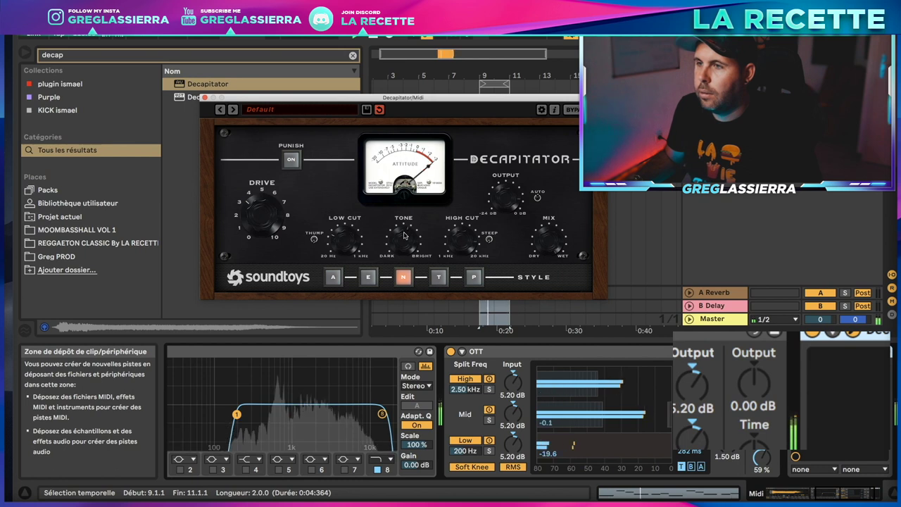
key("ctrl+alt+p")
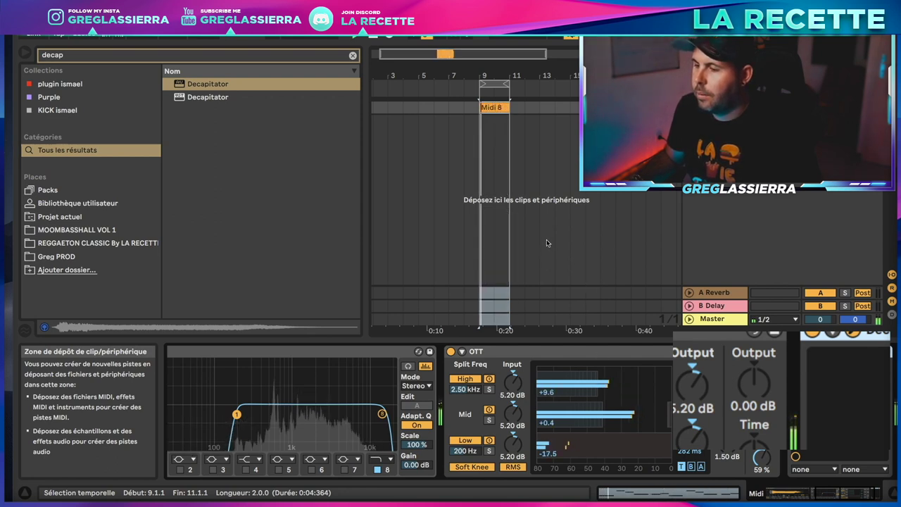
key("ctrl+alt+p")
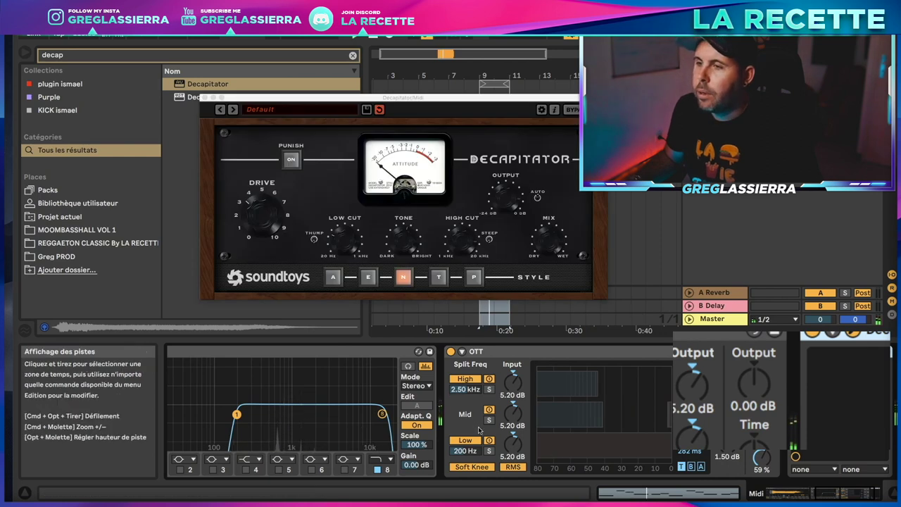
Search the browser for "util", add a Utility between the Simpler and EQ Eight, and set its gain to -12.0 dB.
scroll(412, 420, "up", 5)
scroll(412, 421, "up", 5)
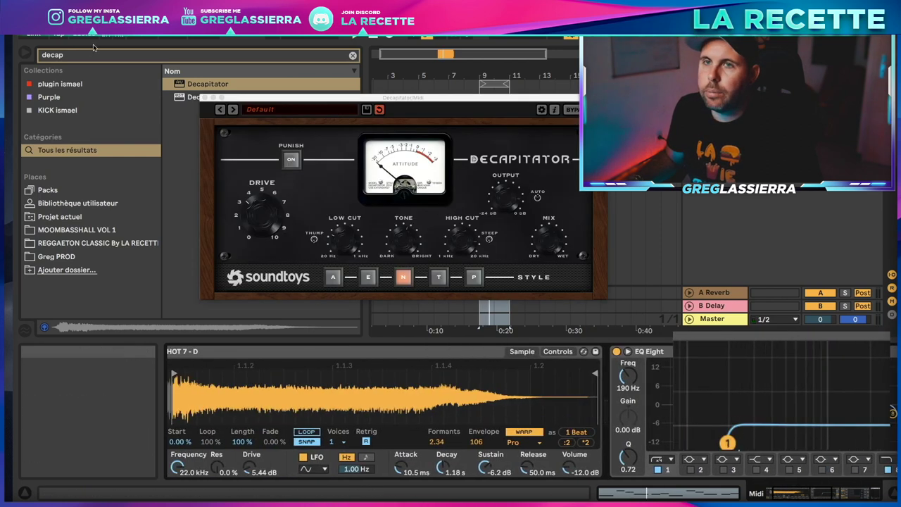
left_click(95, 57)
type("util")
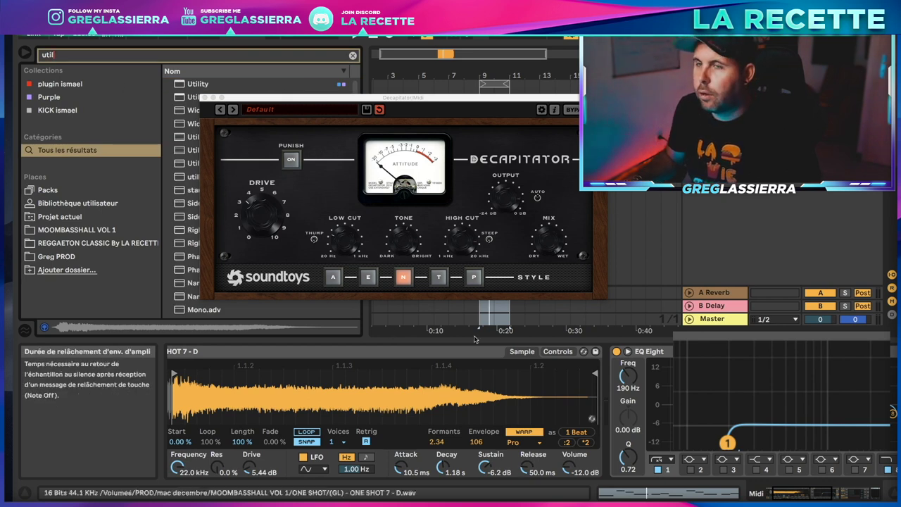
left_click(185, 87)
left_click_drag(600, 386, 610, 391)
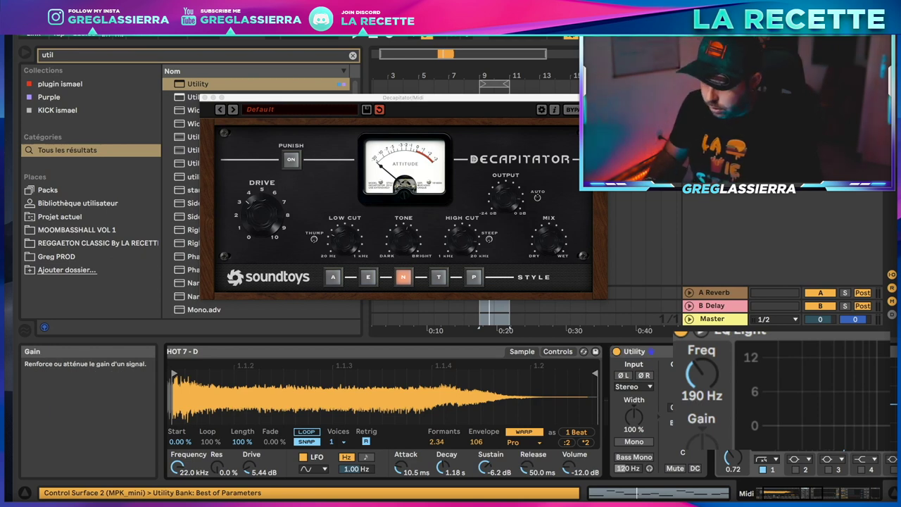
scroll(528, 412, "right", 10)
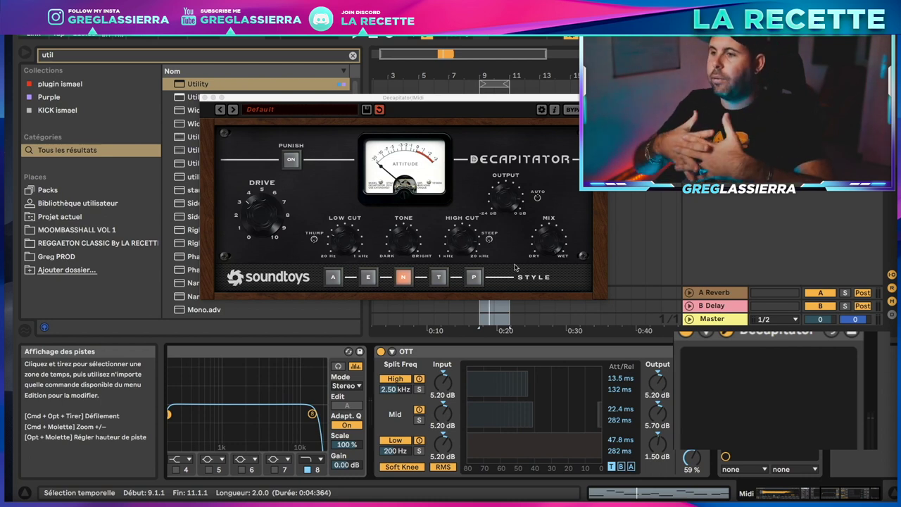
scroll(366, 415, "left", 10)
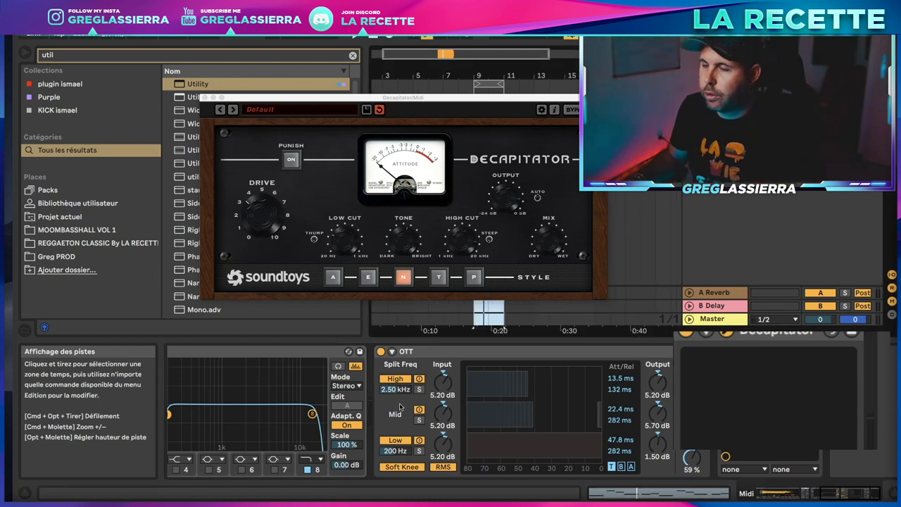
scroll(352, 437, "right", 6)
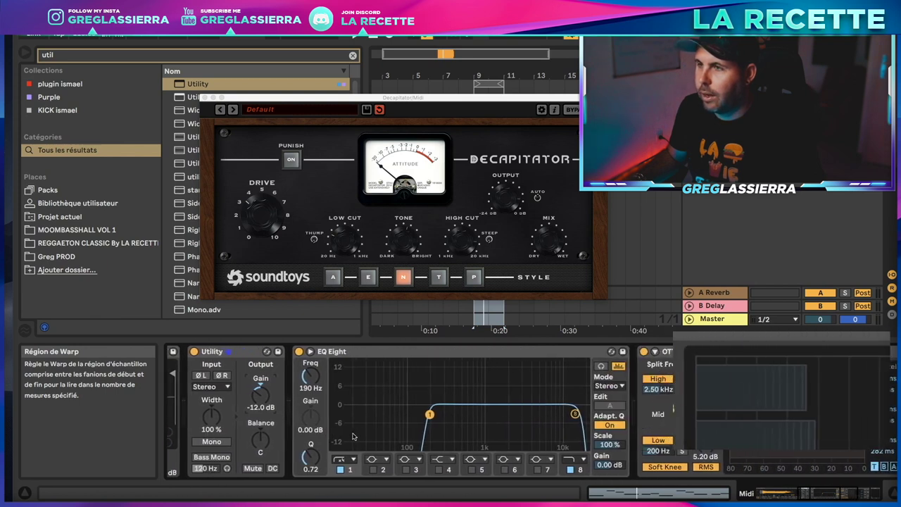
Close the Decapitator window and play the loop to check the sound with Utility in the chain.
left_click(259, 203)
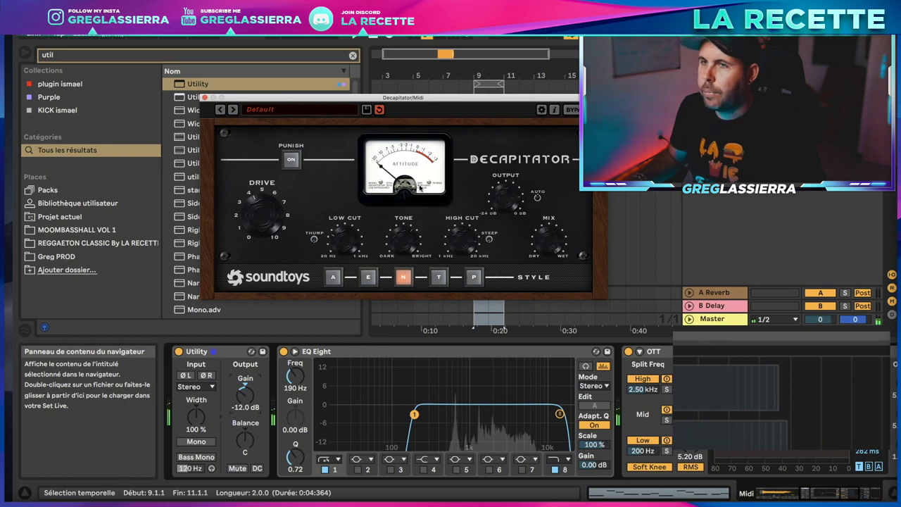
left_click(204, 97)
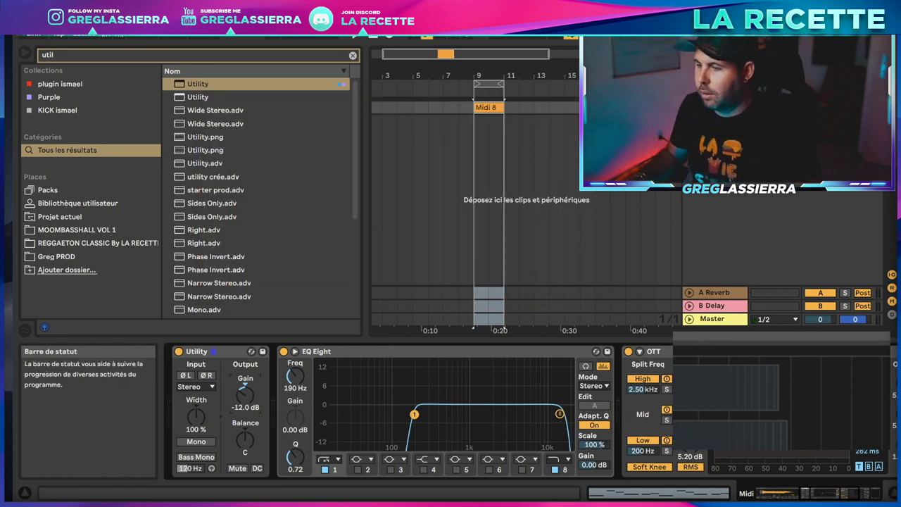
key("space")
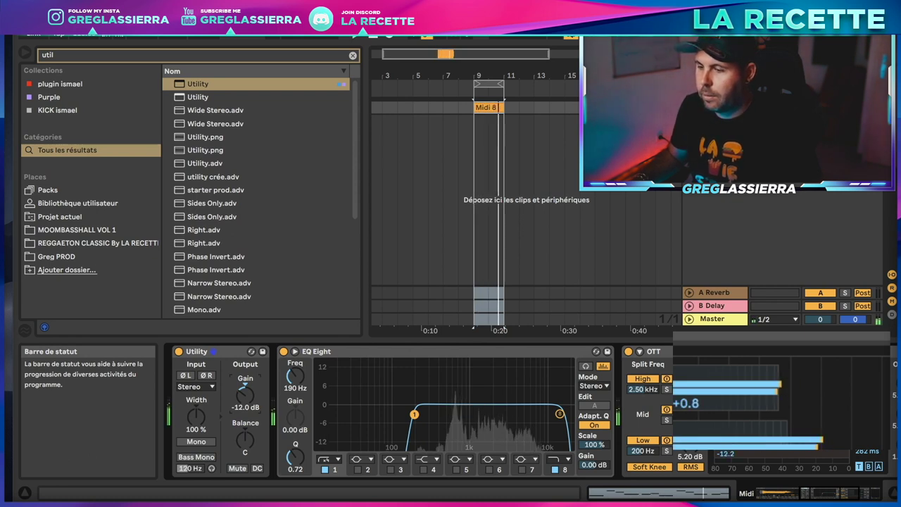
key("space")
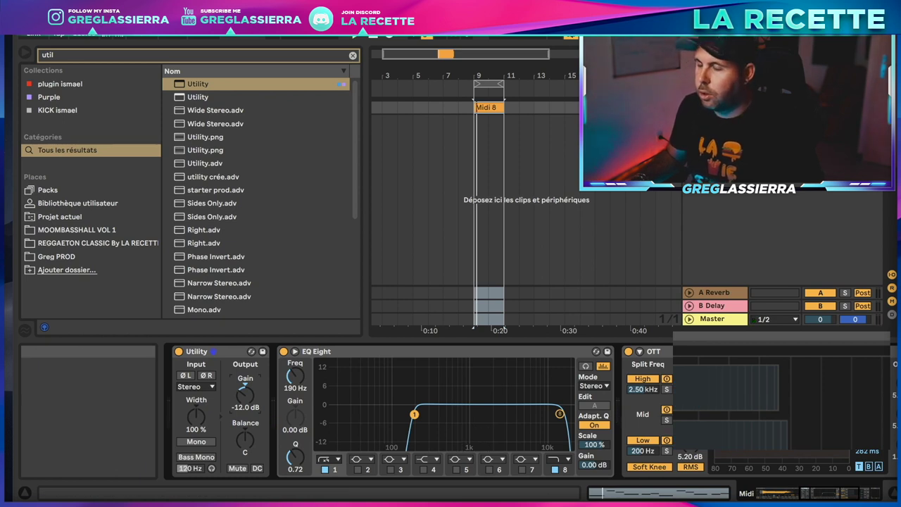
Search the browser for "camel", add CamelCrusher after Decapitator on the track, and reposition its plug-in window.
scroll(748, 427, "right", 3)
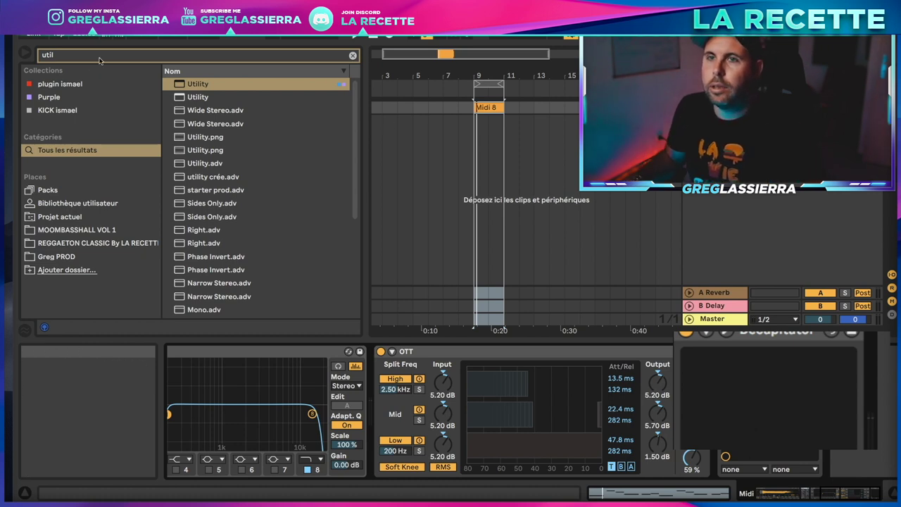
key("super+f")
type("camel")
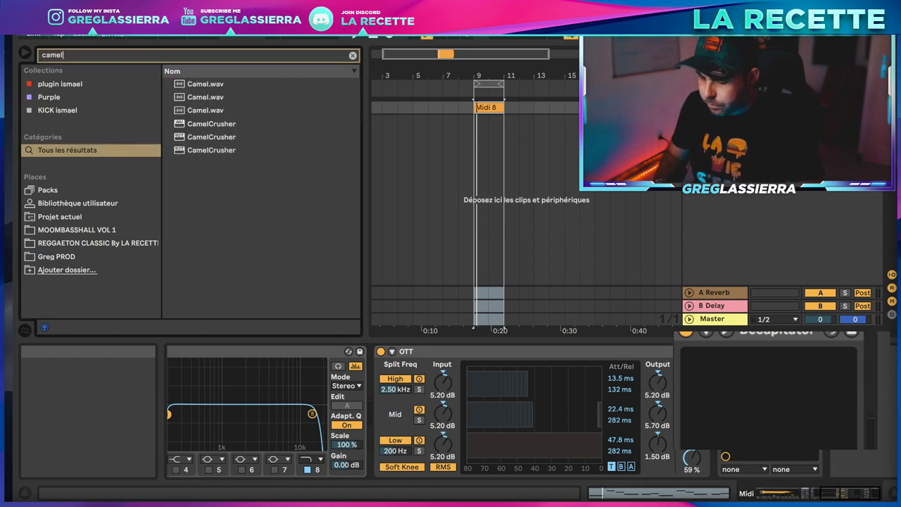
left_click(211, 123)
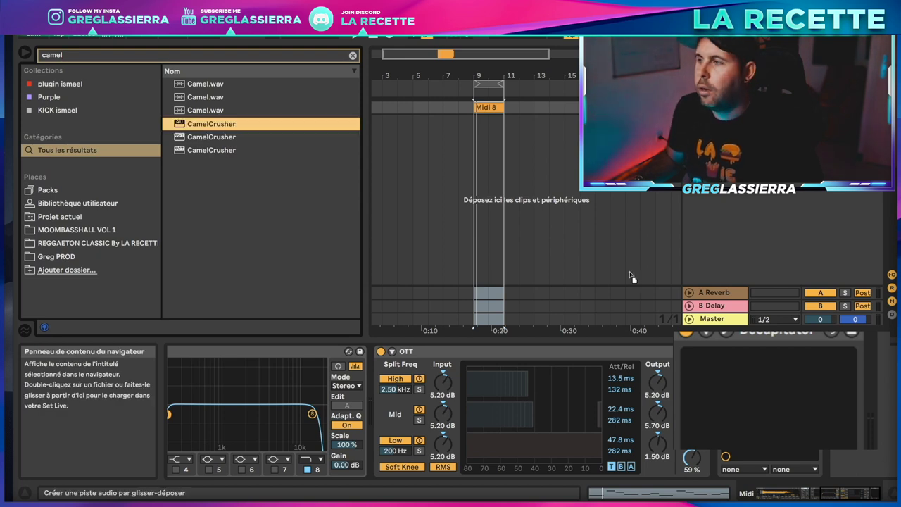
key("Return")
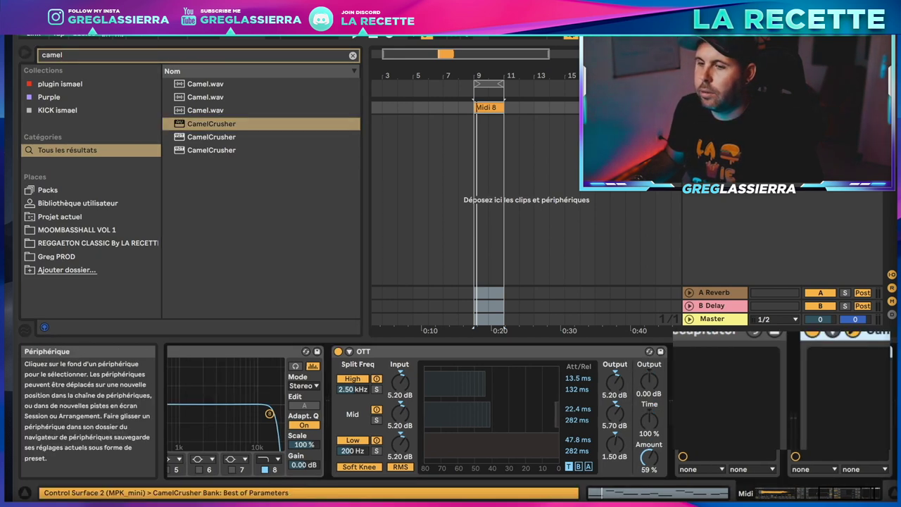
left_click_drag(450, 64, 428, 91)
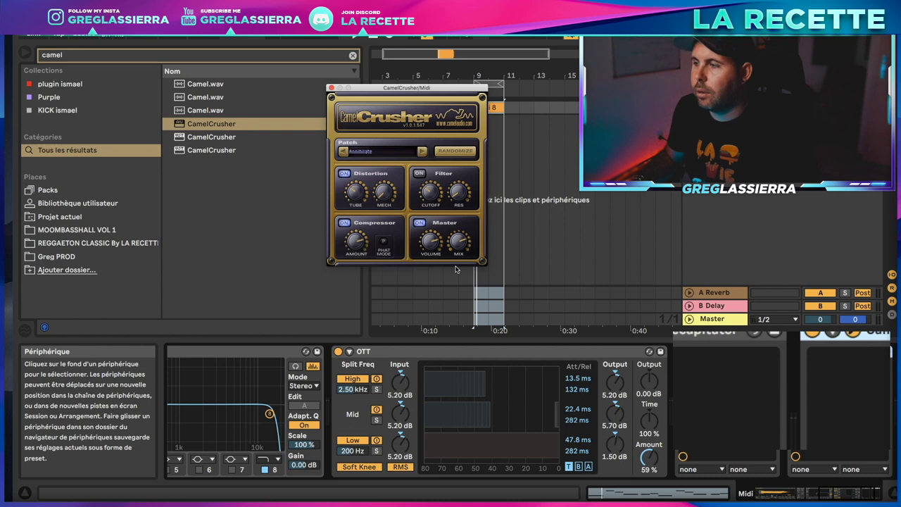
Play the loop through CamelCrusher to check the sound, and close its plug-in window.
key("space")
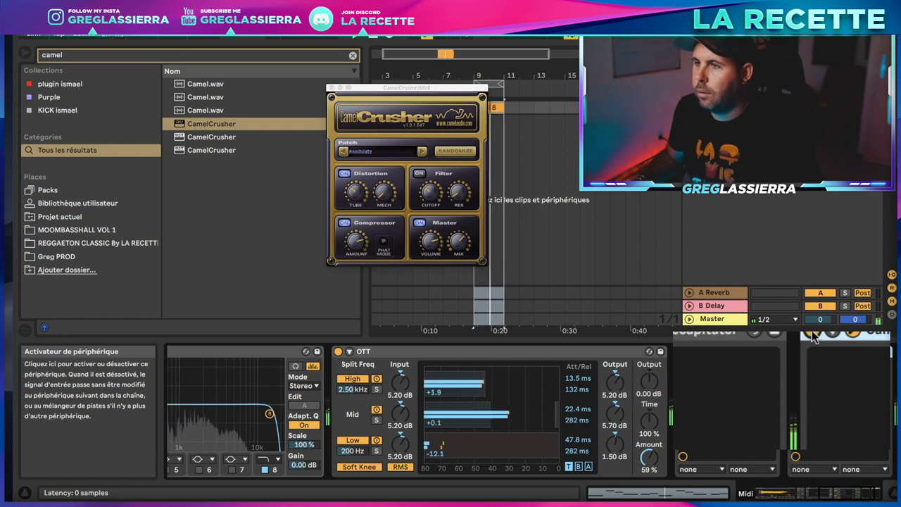
key("space")
left_click(331, 88)
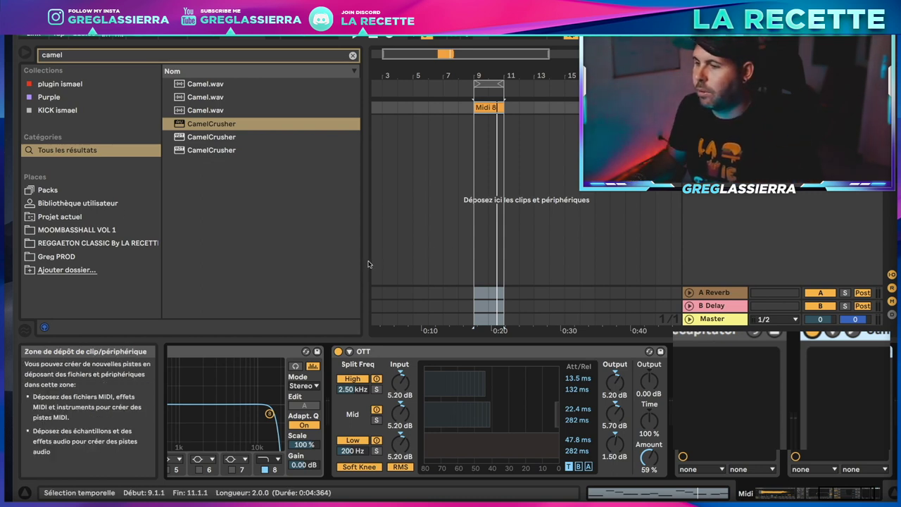
Search the browser for "eq eigh" and add a second EQ Eight after CamelCrusher, checking the first EQ Eight's curve.
left_click(84, 55)
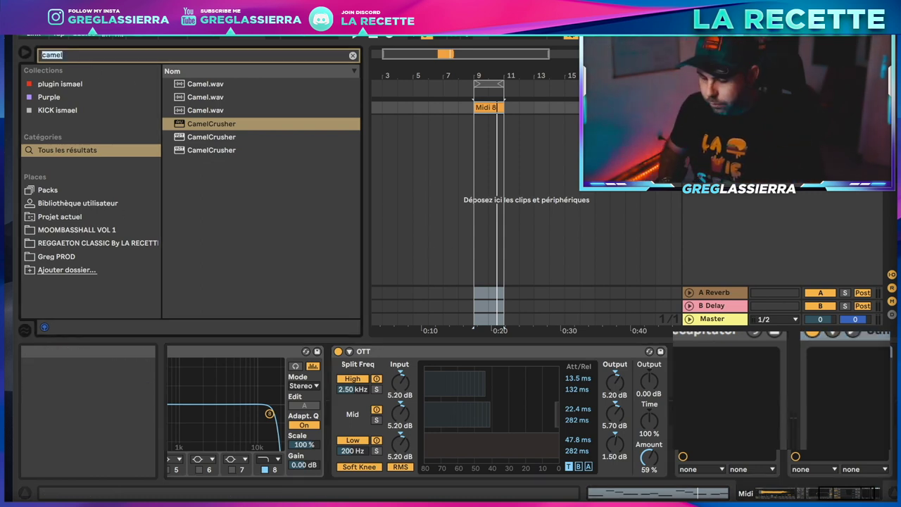
key("BackSpace")
type("eq eigh")
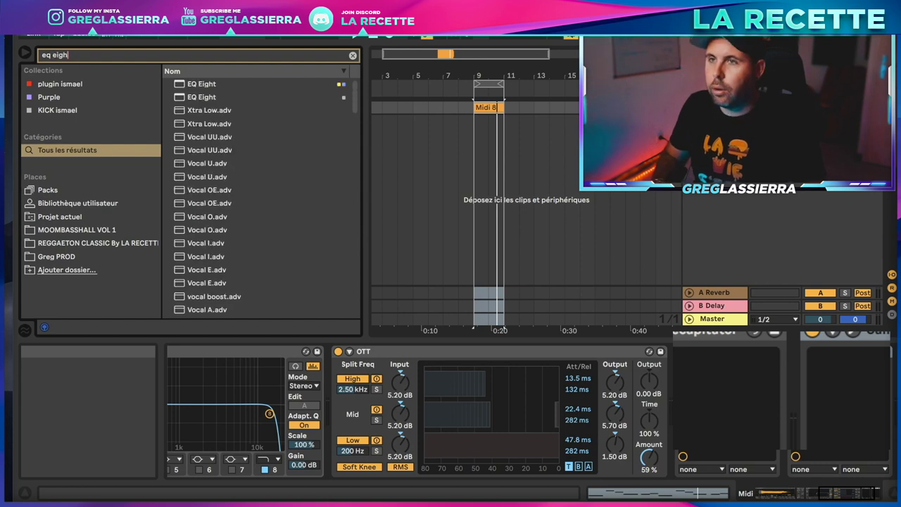
scroll(563, 429, "down", 2)
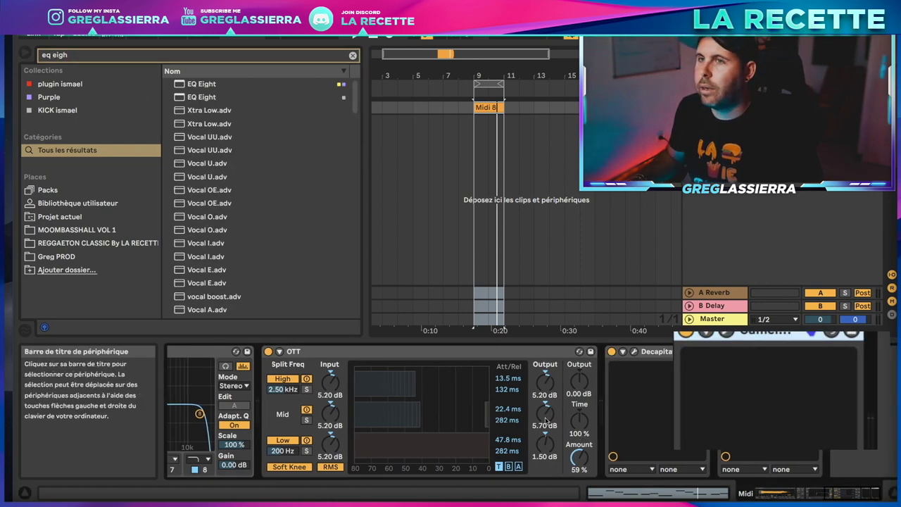
left_click(211, 84)
key("Return")
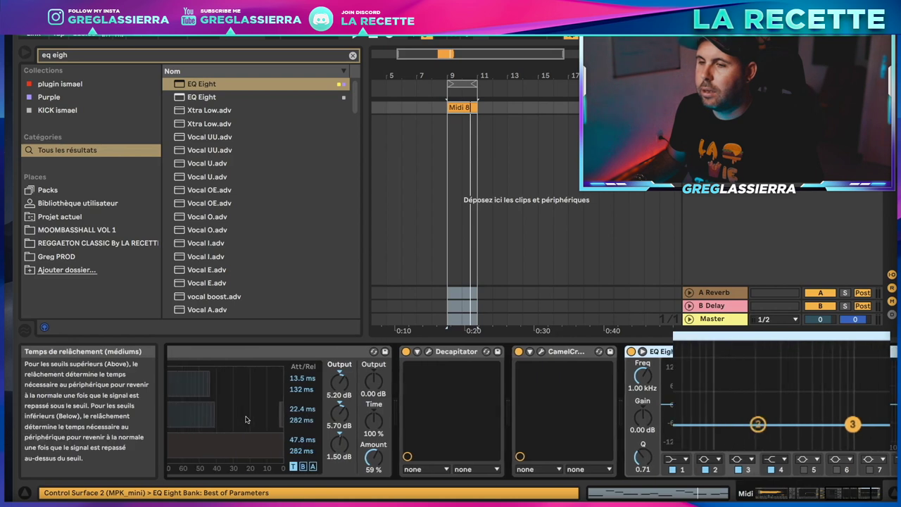
scroll(273, 423, "up", 5)
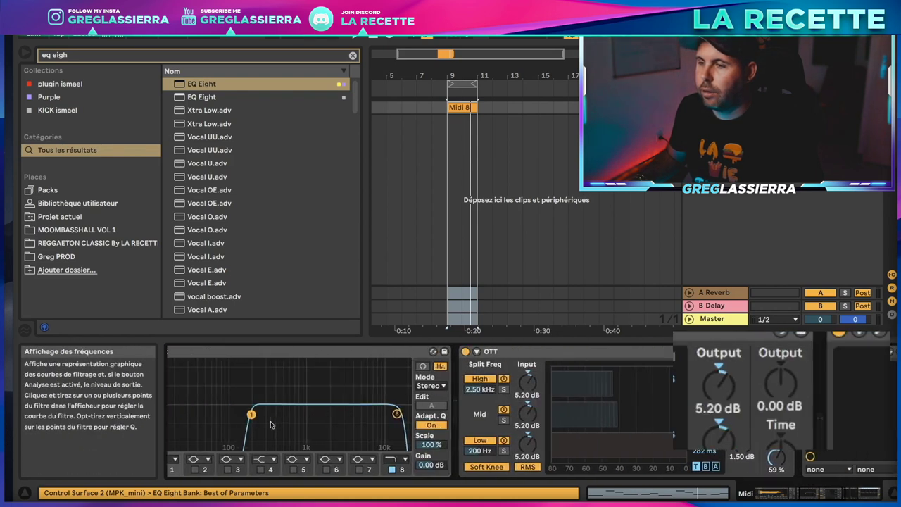
scroll(422, 426, "down", 5)
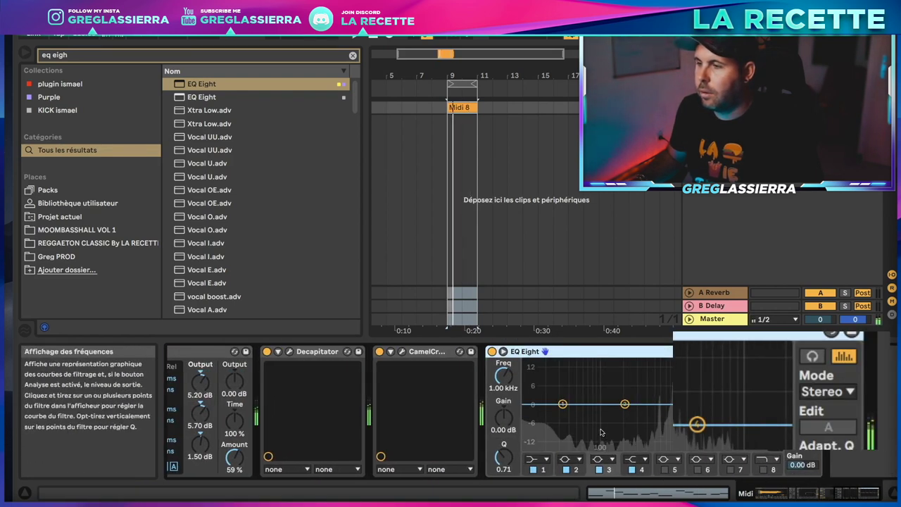
Band-limit the new EQ Eight with a 194 Hz low cut on band 1 and a lowered high cut on band 8, with bands 3 and 4 off.
left_click(535, 459)
left_click(535, 376)
left_click_drag(562, 404, 616, 413)
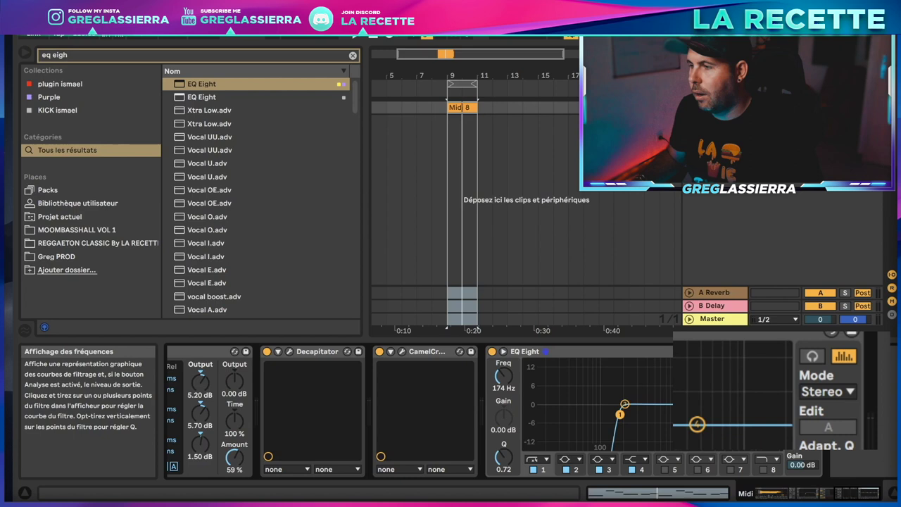
left_click(763, 469)
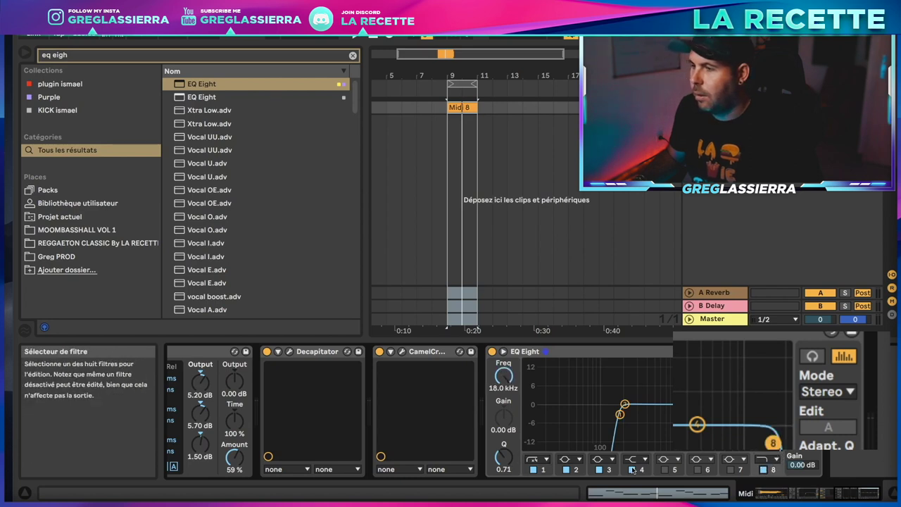
left_click_drag(772, 443, 755, 443)
key("space")
mouse_move(624, 404)
left_mouse_down()
mouse_move(667, 404)
mouse_move(623, 415)
left_mouse_up()
left_click(619, 414)
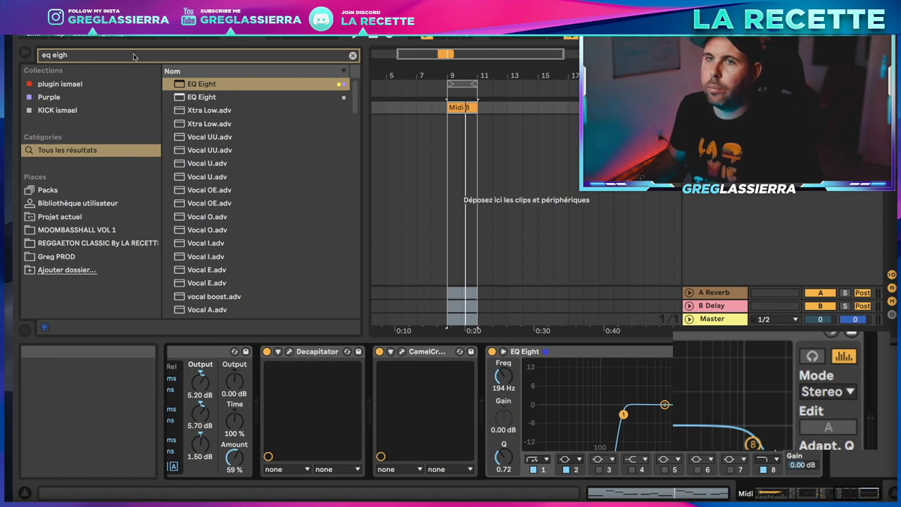
Search the browser for "pro q 3" and add FF Pro-Q 3 after the second EQ Eight, with its plug-in window open.
key("ctrl+a")
type("pro q 3")
left_click_drag(191, 86, 725, 408)
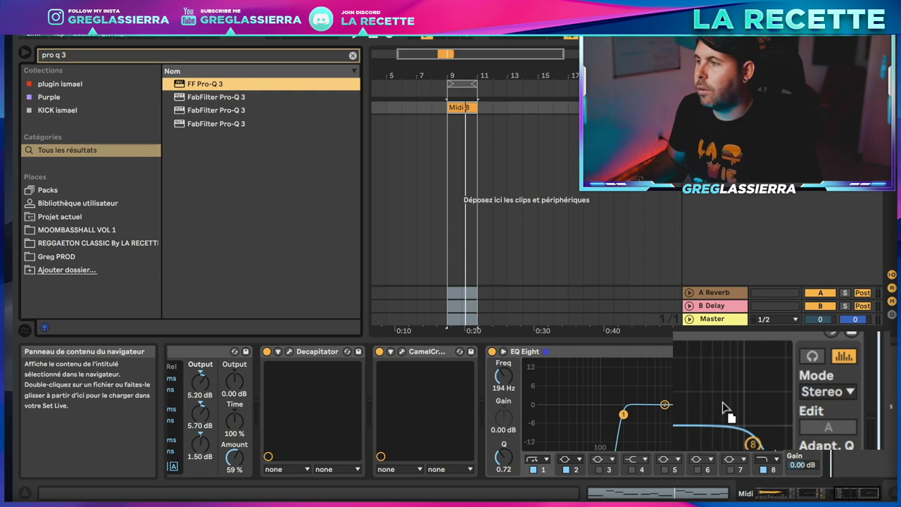
left_click_drag(596, 374, 598, 376)
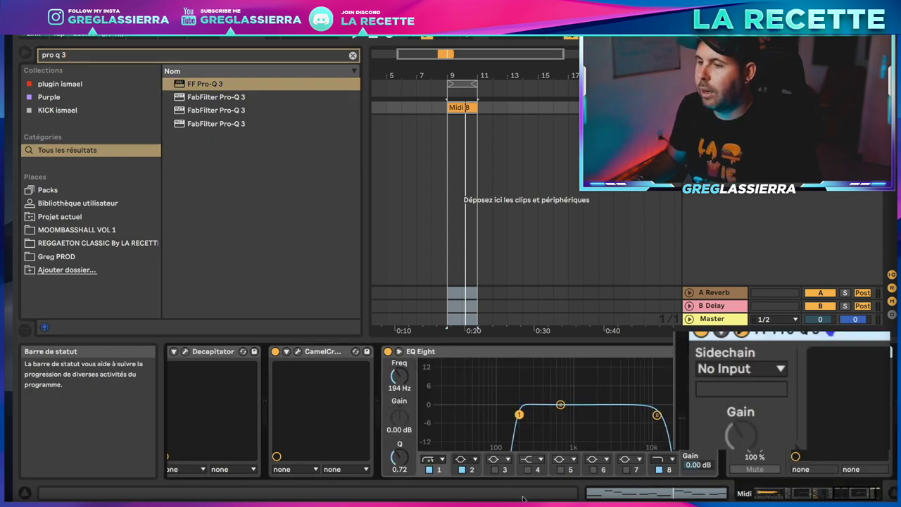
left_click_drag(488, 442, 392, 122)
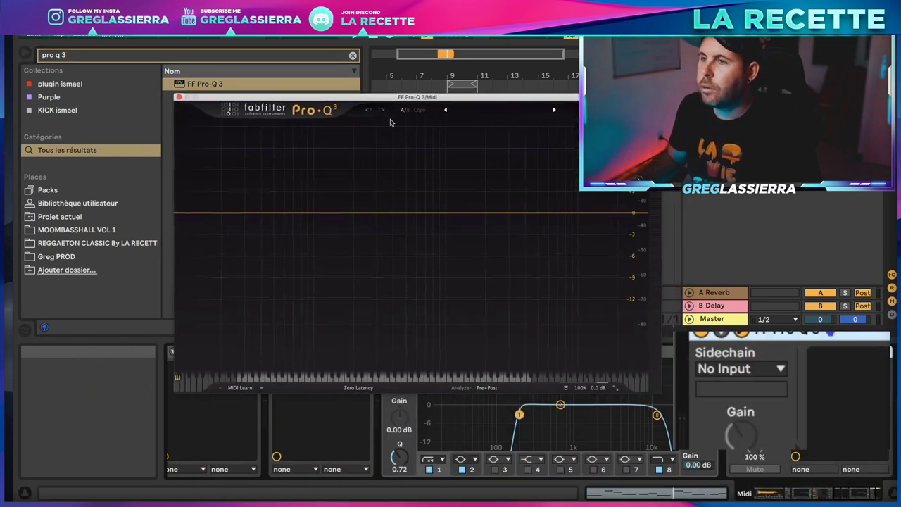
Add a narrow bell with Q 40 in Pro-Q 3, sweep it soloed during playback to find the low-mid resonance, and cut it slightly.
left_click(369, 214)
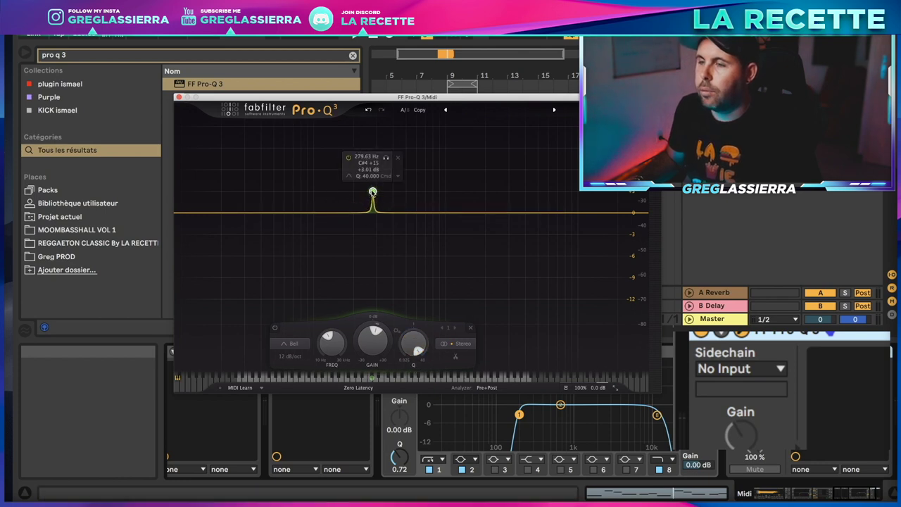
left_click_drag(373, 191, 372, 130)
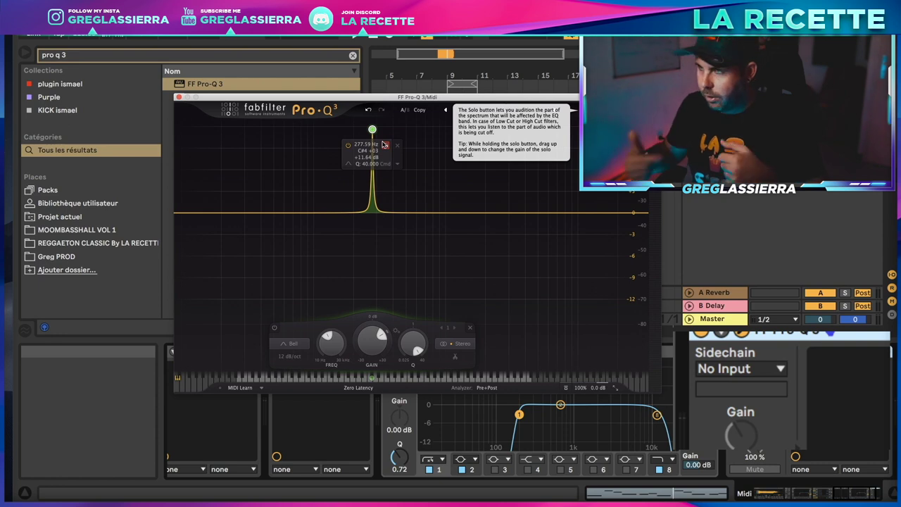
left_click_drag(384, 144, 385, 170)
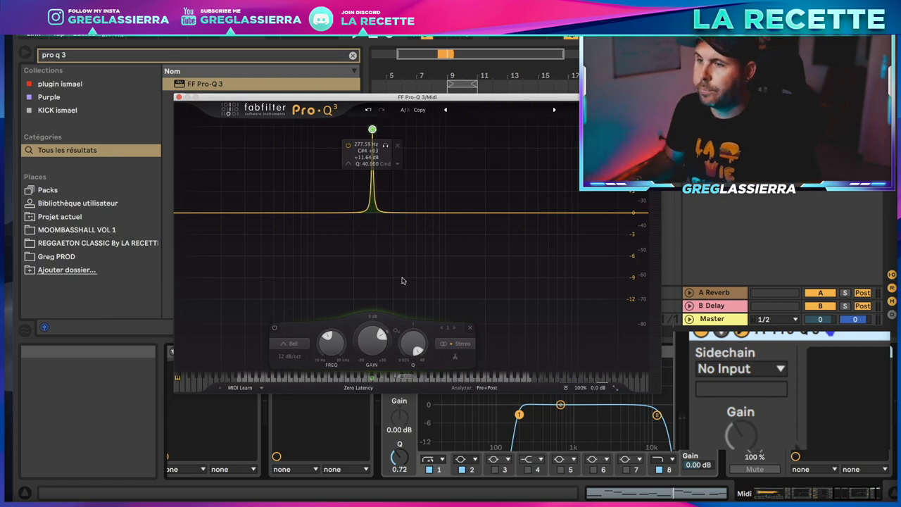
key("space")
left_click_drag(385, 150, 422, 149)
left_click_drag(407, 350, 406, 406)
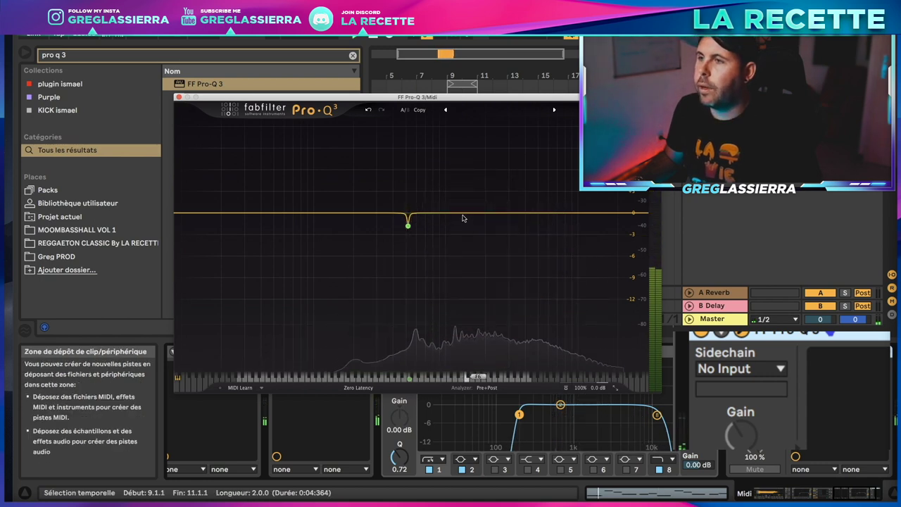
Add a second narrow bell at 1312.2 Hz with Q 39.584, audition it boosted during playback, and set its gain to -6.18 dB.
left_click_drag(462, 212, 461, 207)
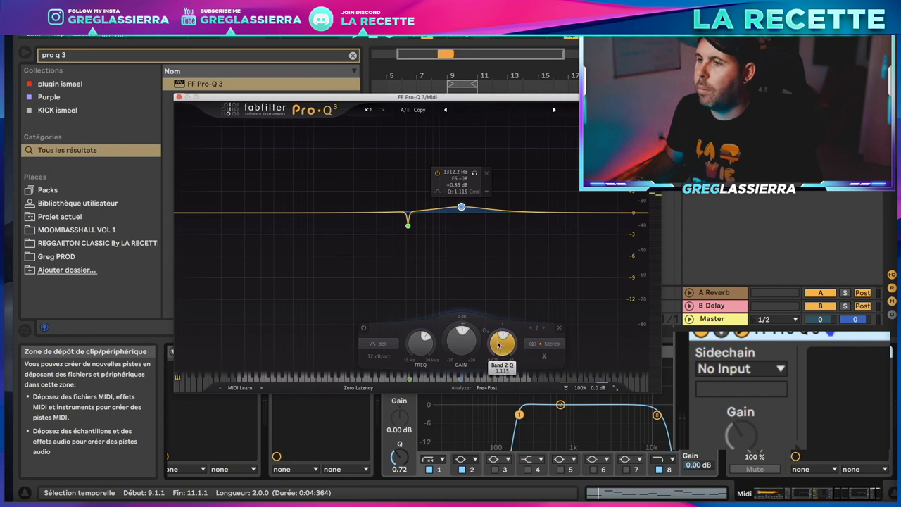
left_click_drag(465, 350, 469, 221)
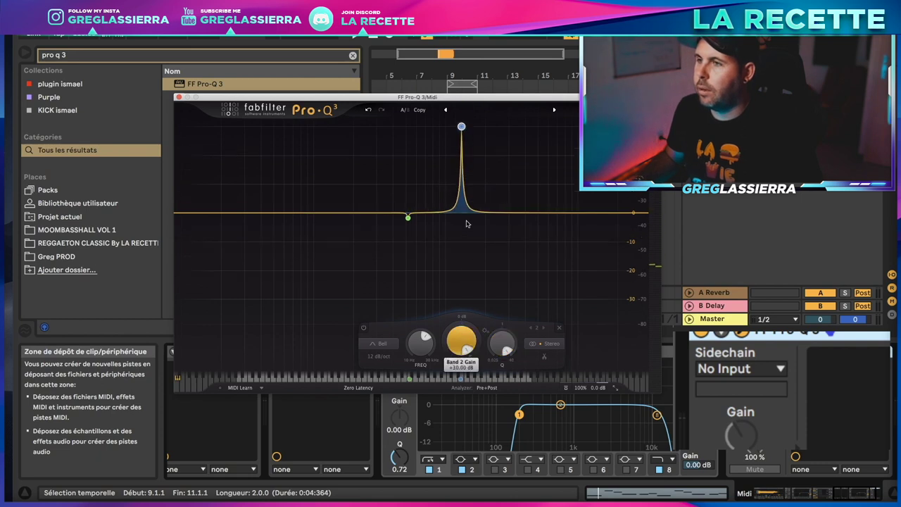
key("space")
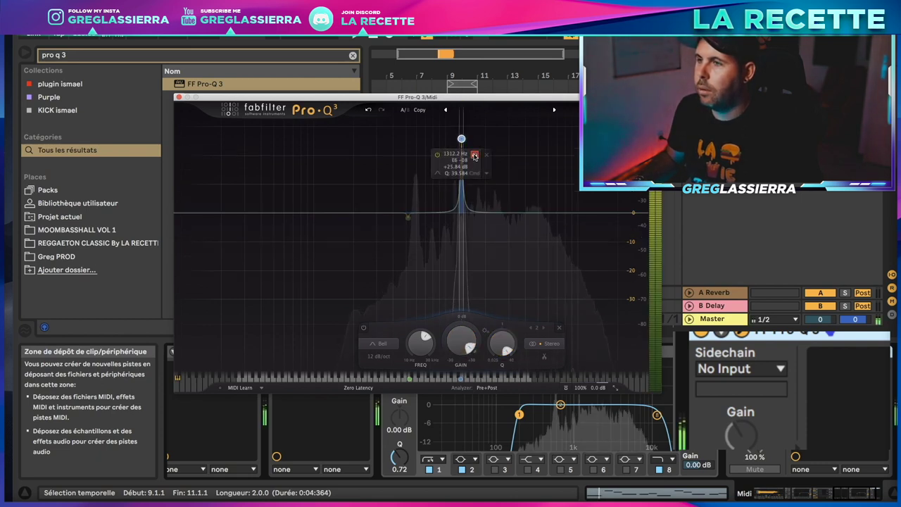
left_click_drag(462, 341, 457, 396)
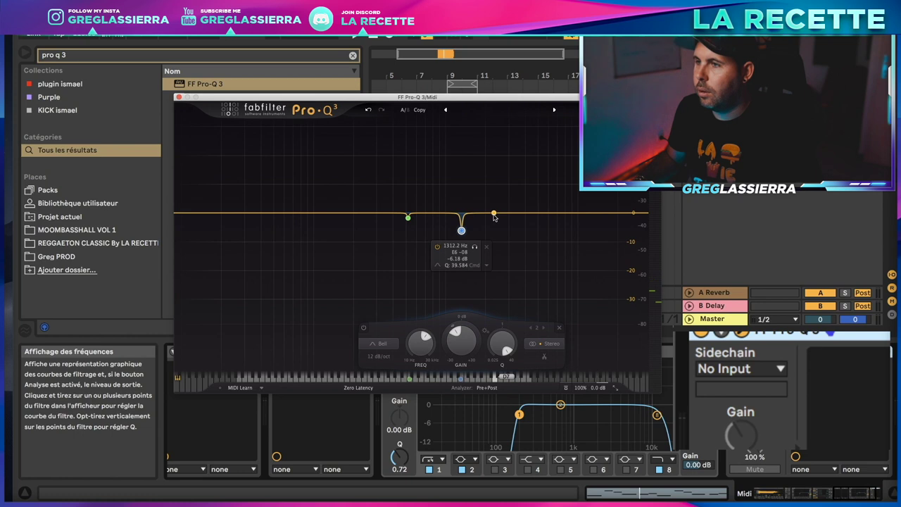
Add a third narrow bell at about 2391 Hz with Q 40, audition it boosted and soloed during playback, and turn it into a cut.
left_click(494, 215)
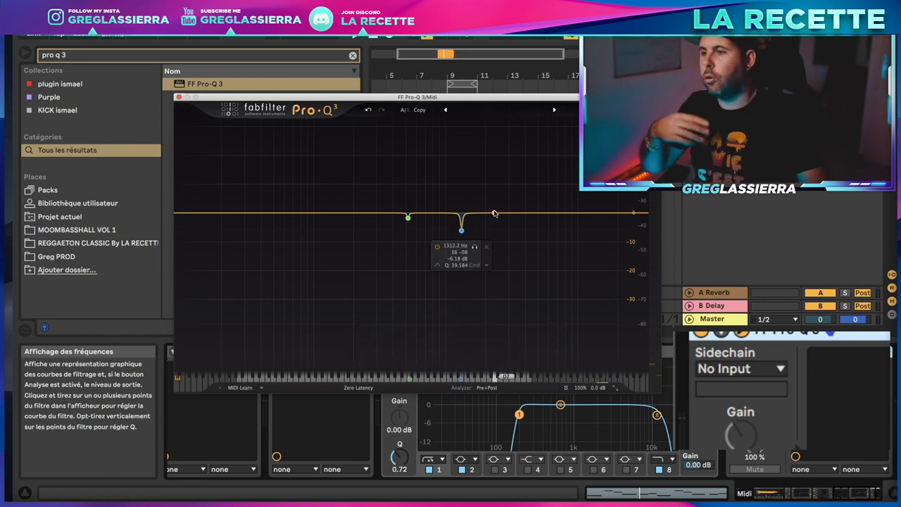
left_click(494, 213)
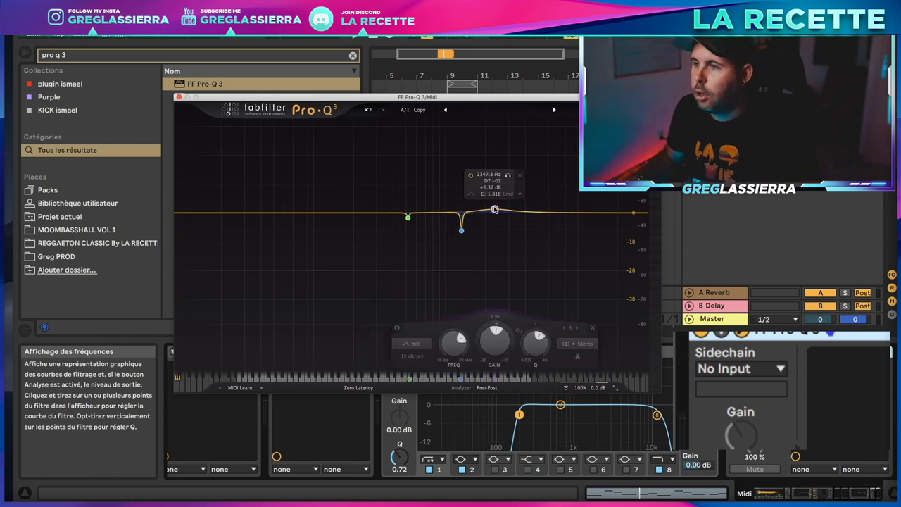
left_click_drag(495, 209, 496, 139)
key("space")
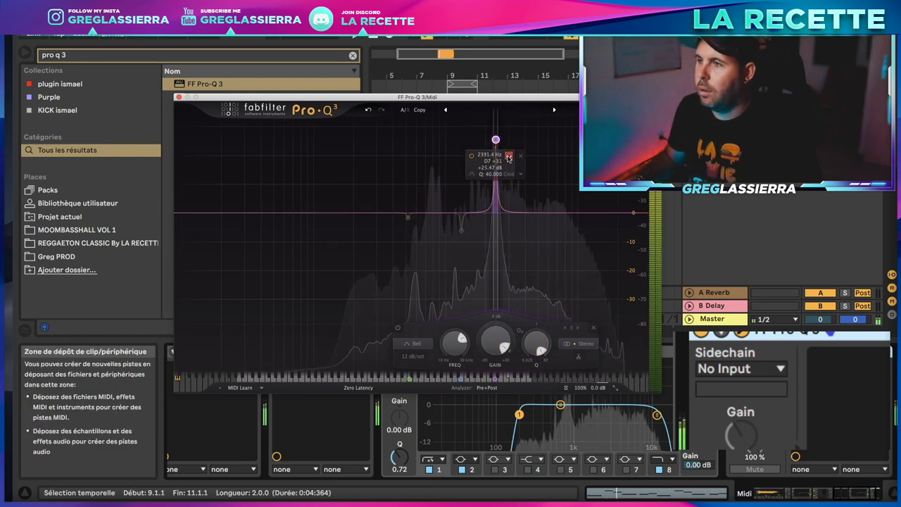
left_click_drag(496, 339, 498, 408)
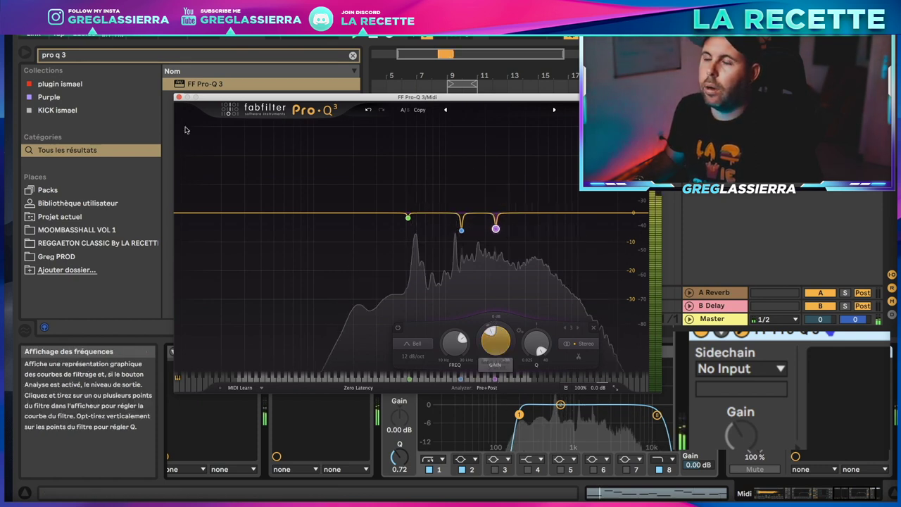
key("space")
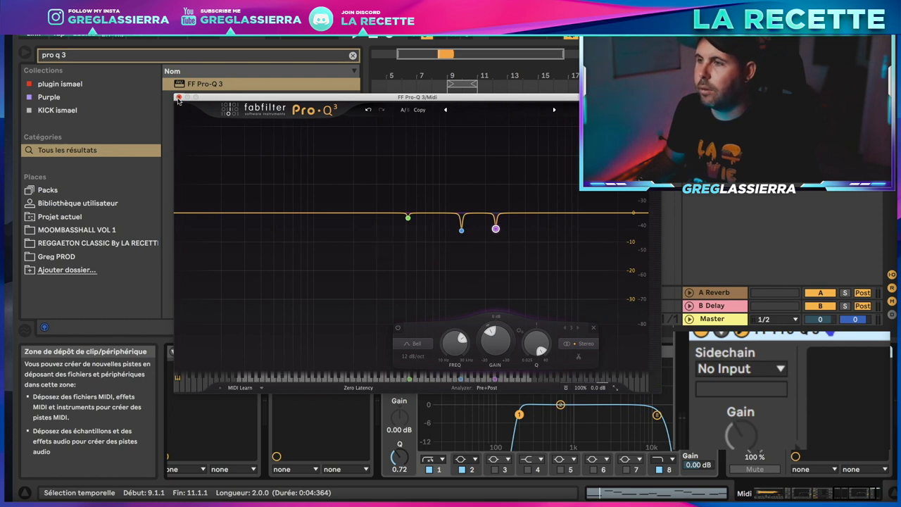
Add a fourth narrow bell near 4 kHz with Q 40 and set its gain to -7.11 dB.
left_click(527, 214)
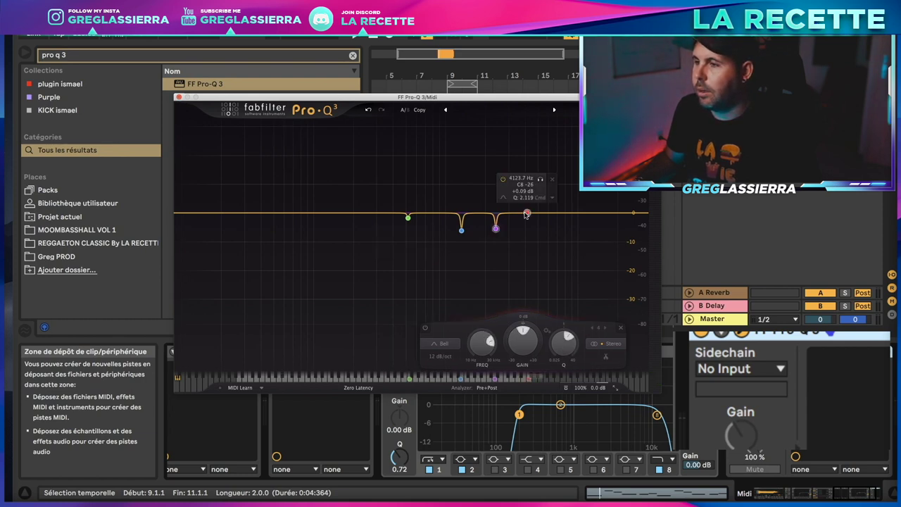
scroll(527, 214, "up", 10)
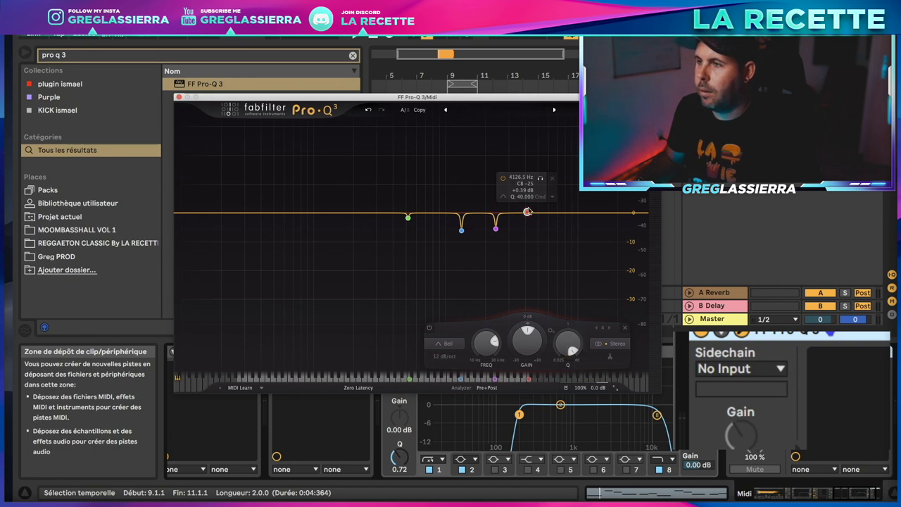
left_click_drag(528, 212, 524, 232)
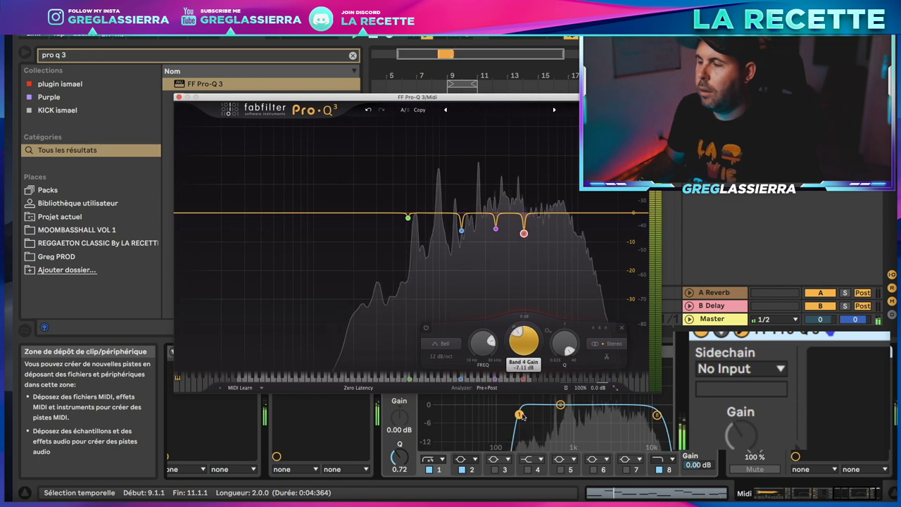
Deepen the lowest narrow cut slightly in the first Pro-Q 3 and close the plug-in window.
left_click_drag(408, 217, 408, 223)
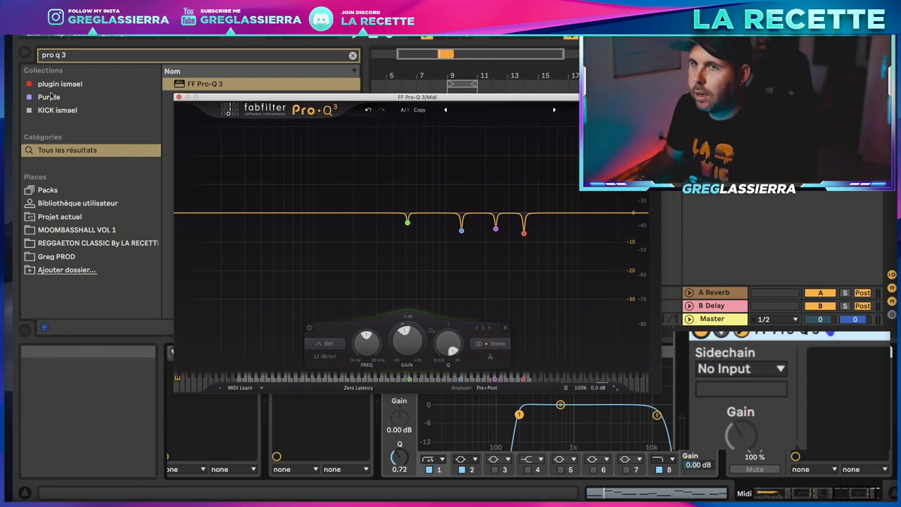
left_click(178, 97)
Load a second Pro-Q 3 at the end of the chain and, during playback, add a dynamic bell near 601.66 Hz at -1.61 dB.
scroll(493, 415, "right", 3)
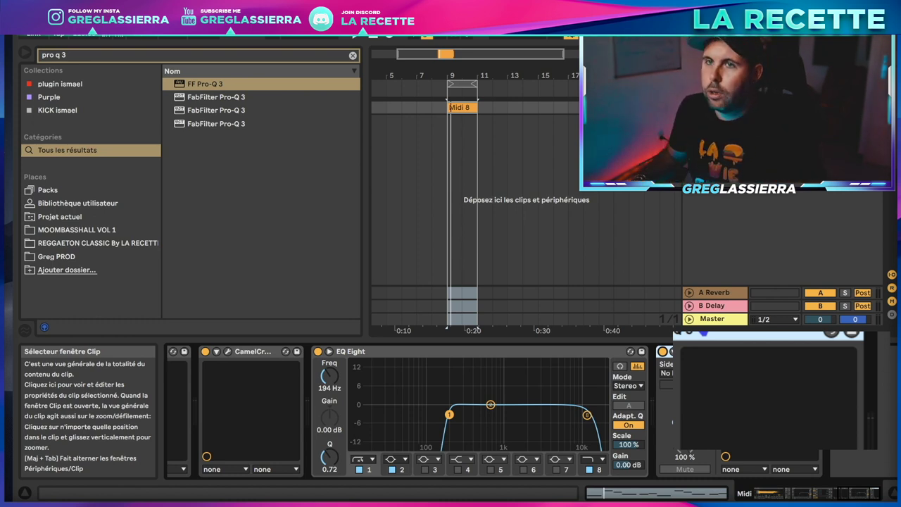
double_click(198, 88)
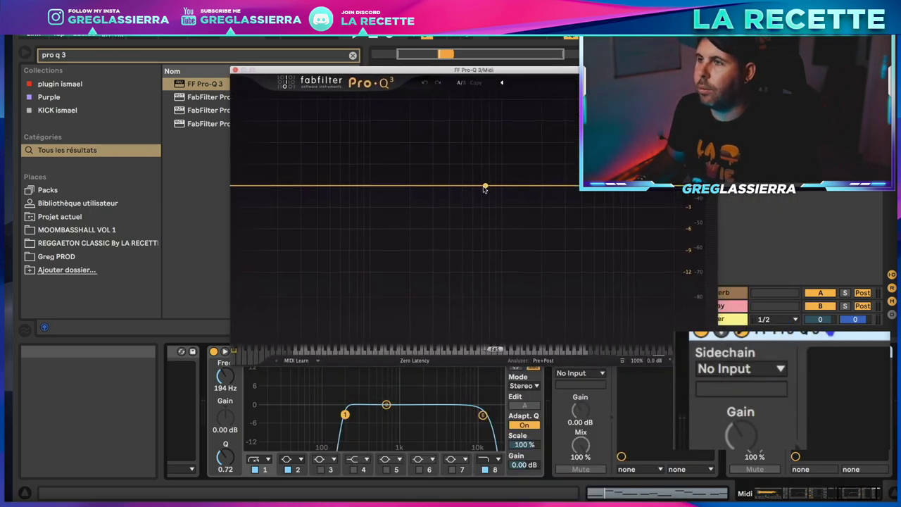
key("space")
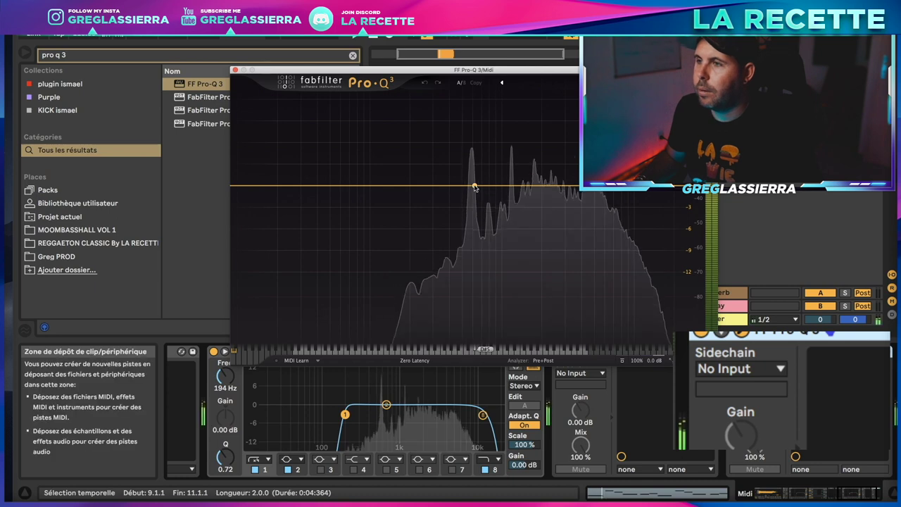
left_click_drag(474, 187, 476, 190)
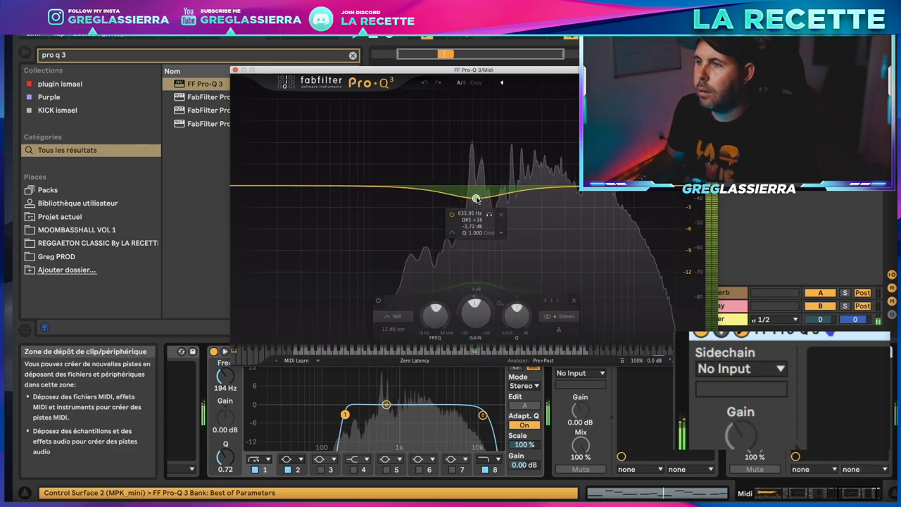
right_click(476, 199)
left_click(519, 224)
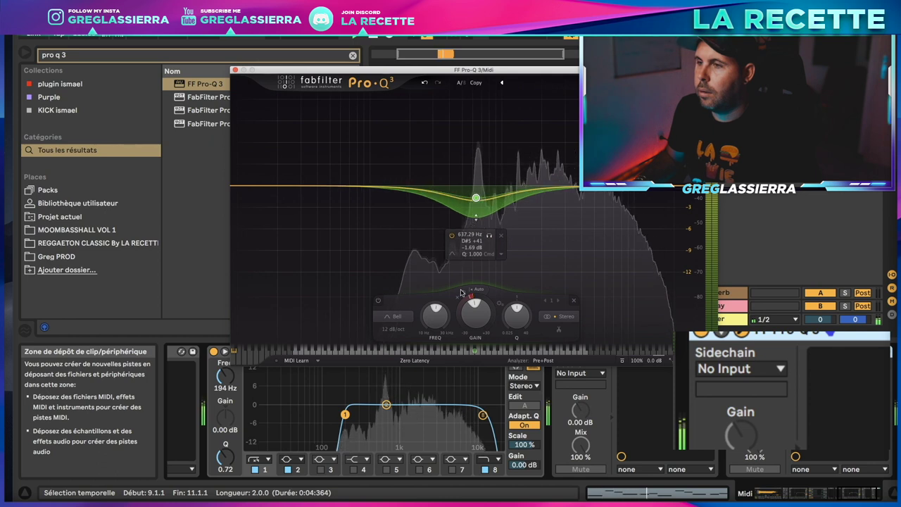
left_click_drag(476, 199, 472, 197)
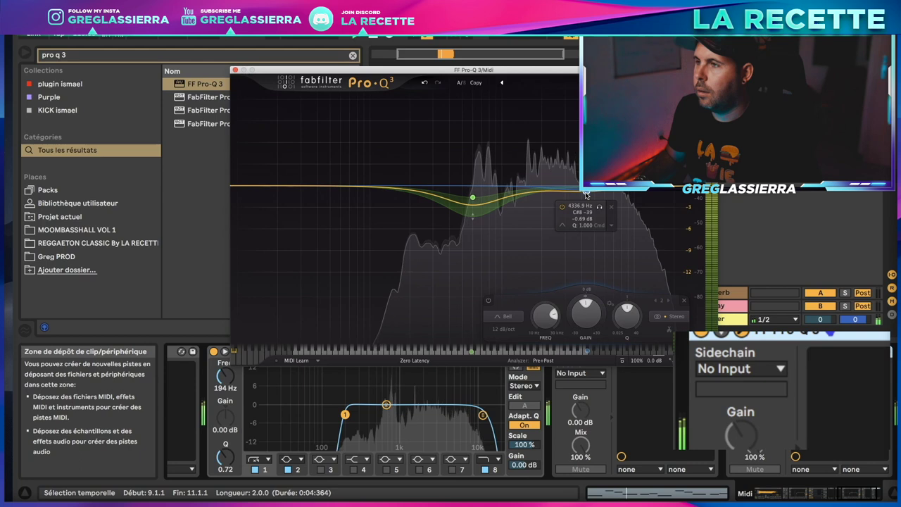
Make a slight bell cut near 4.37 kHz dynamic and add a small bell boost between the two dynamic bands.
right_click(587, 195)
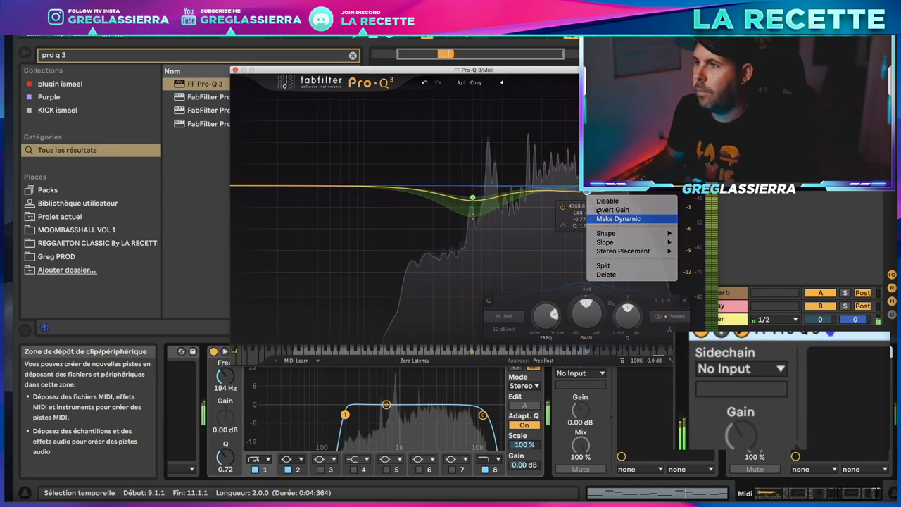
left_click(605, 207)
left_click_drag(585, 192, 534, 185)
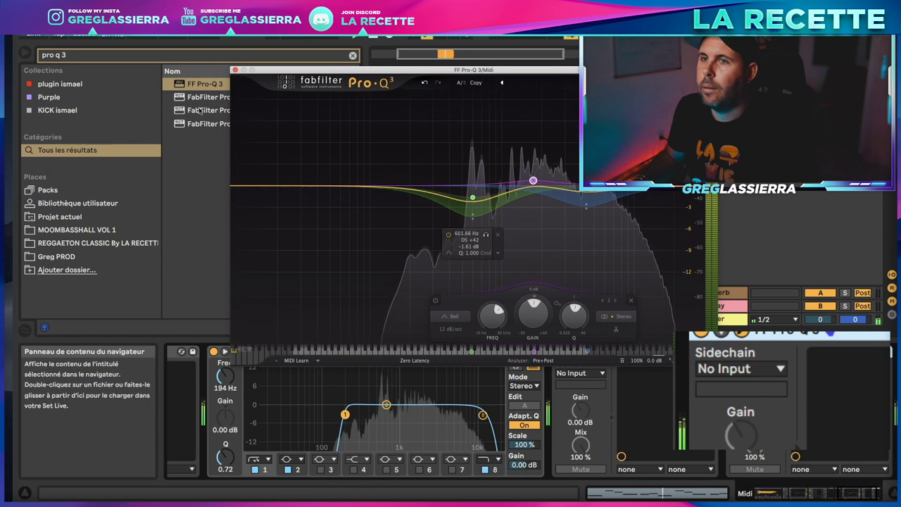
left_click(700, 340)
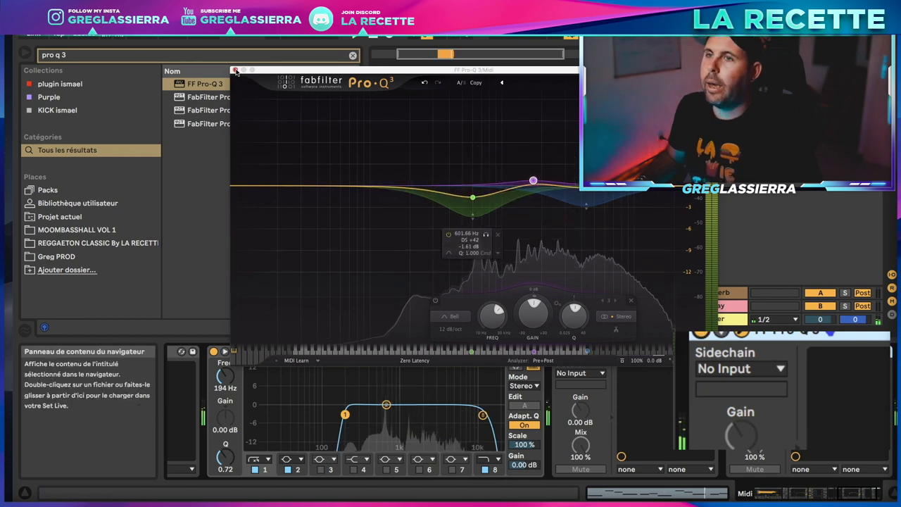
left_click(235, 71)
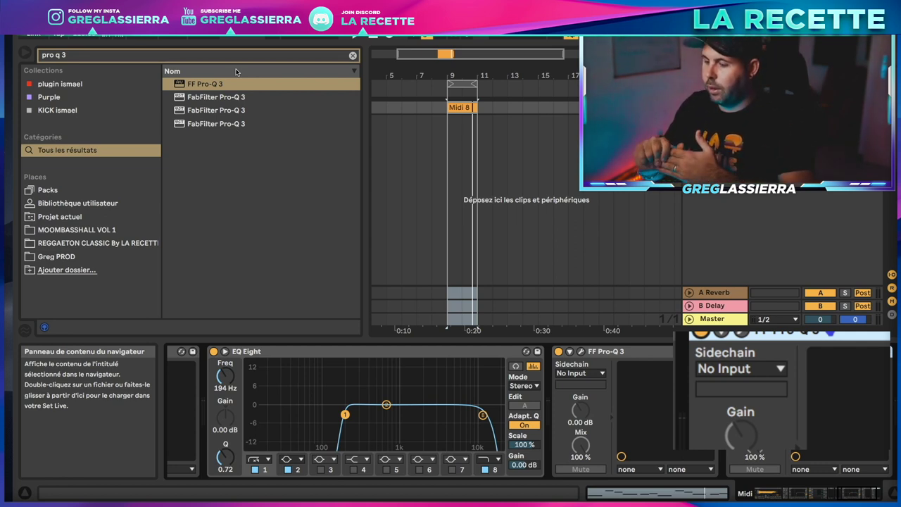
Find the Delay audio effect's Harmonics preset under Ambient Spaces and add it after the second Pro-Q 3.
scroll(625, 374, "down", 1)
scroll(625, 373, "down", 3)
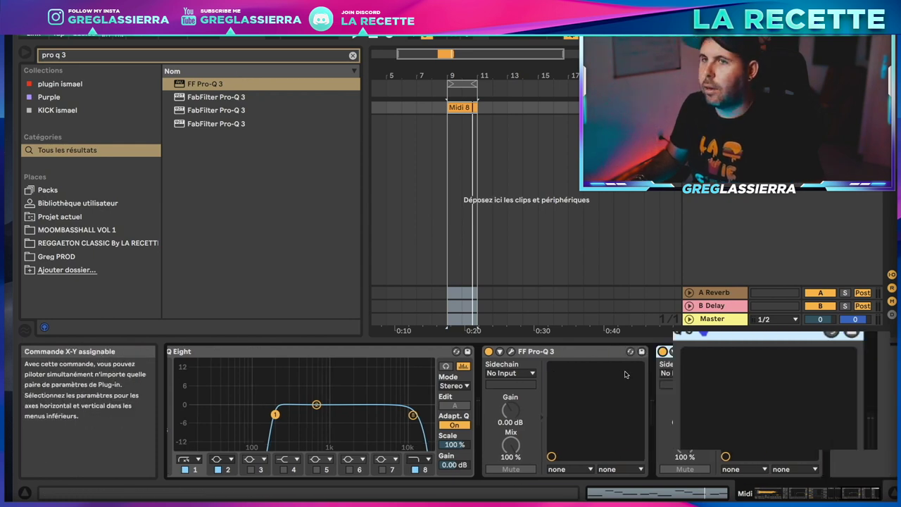
key("ctrl+f")
type("delay")
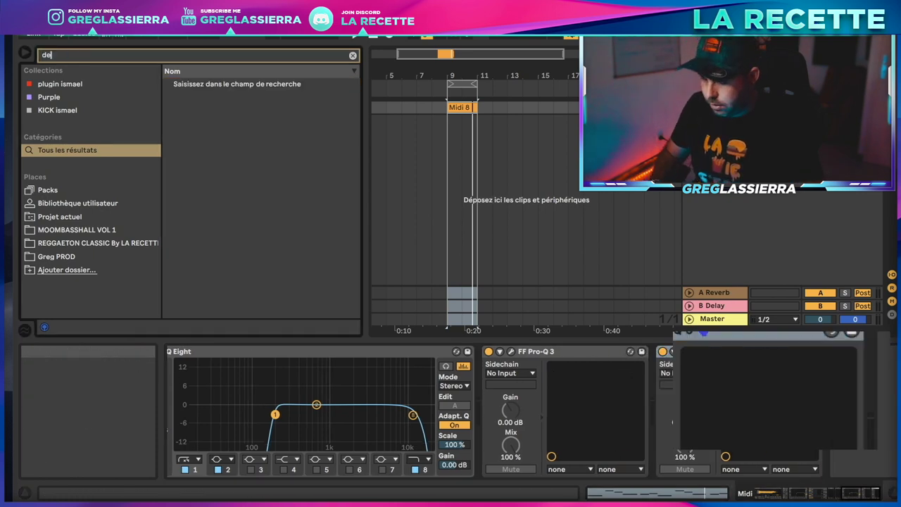
left_click(80, 204)
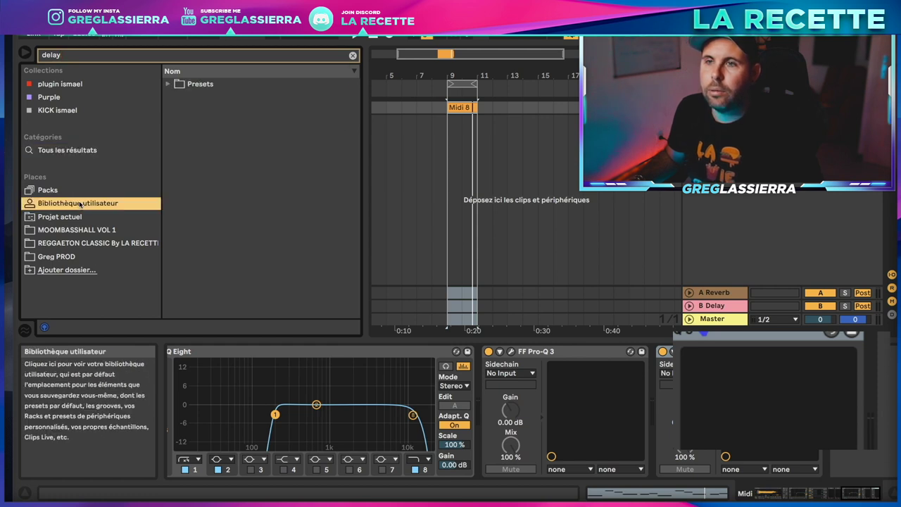
left_click(132, 138)
scroll(41, 179, "up", 1)
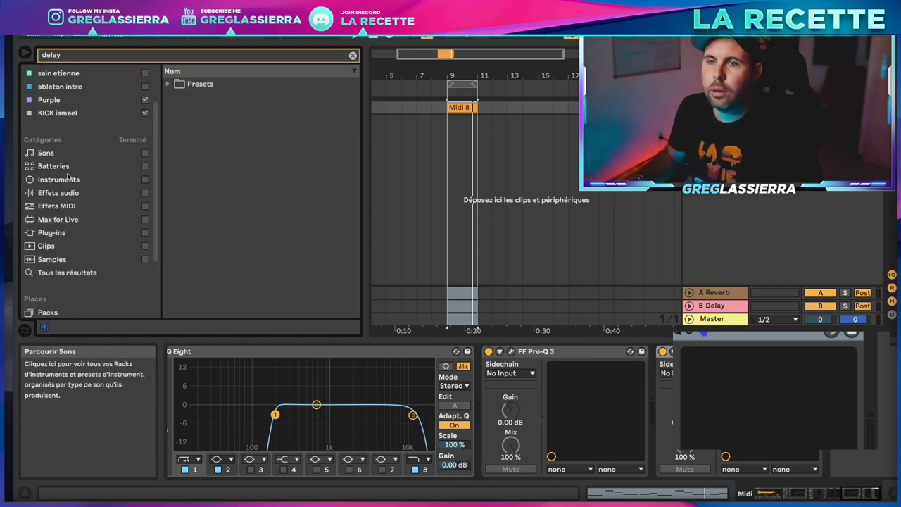
left_click(69, 193)
left_click(168, 97)
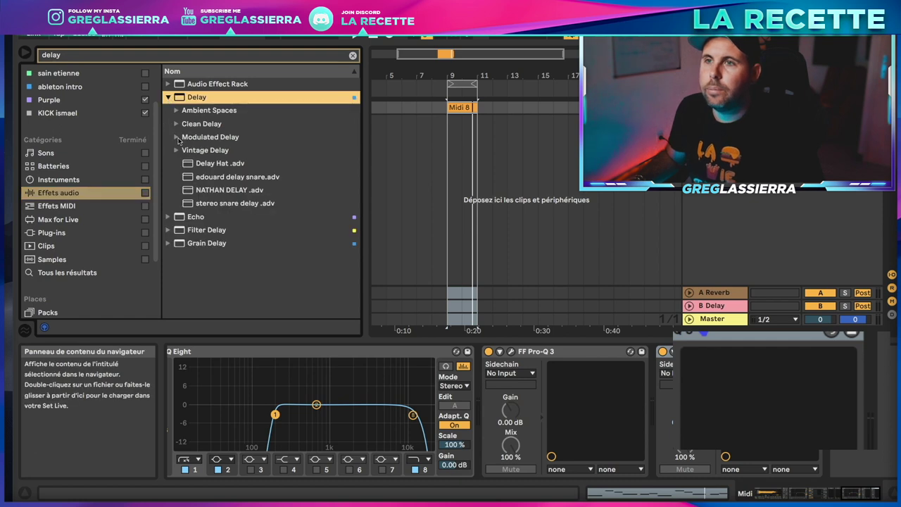
left_click(176, 111)
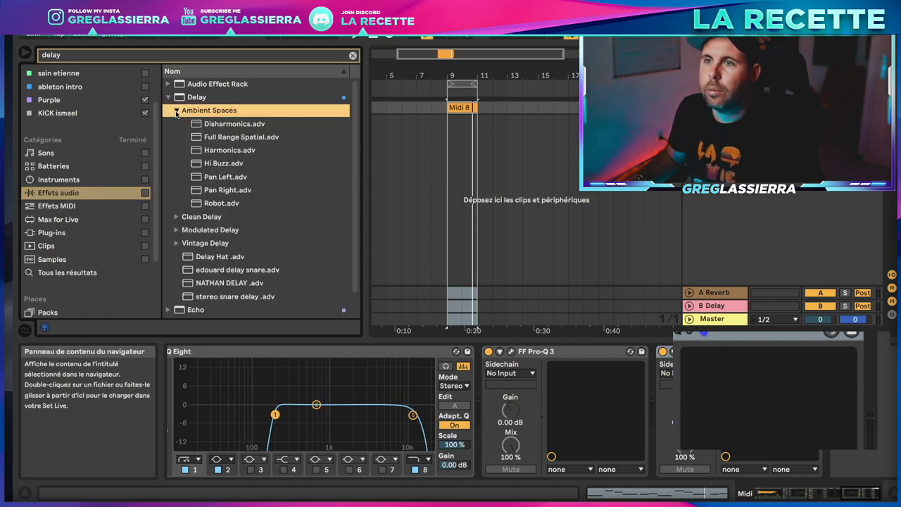
left_click_drag(232, 152, 825, 385)
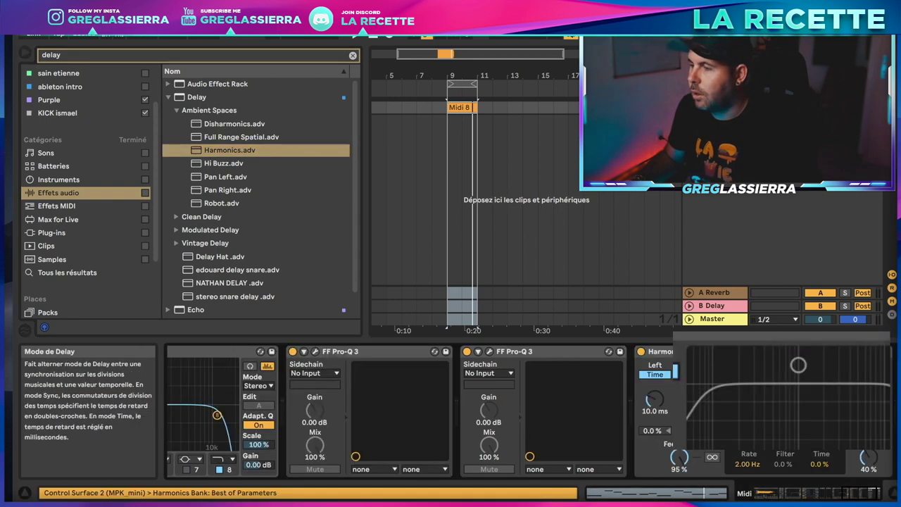
Switch the Harmonics delay to Sync, set its feedback to 15% and dry/wet to 17%, and play the loop.
left_click(665, 375)
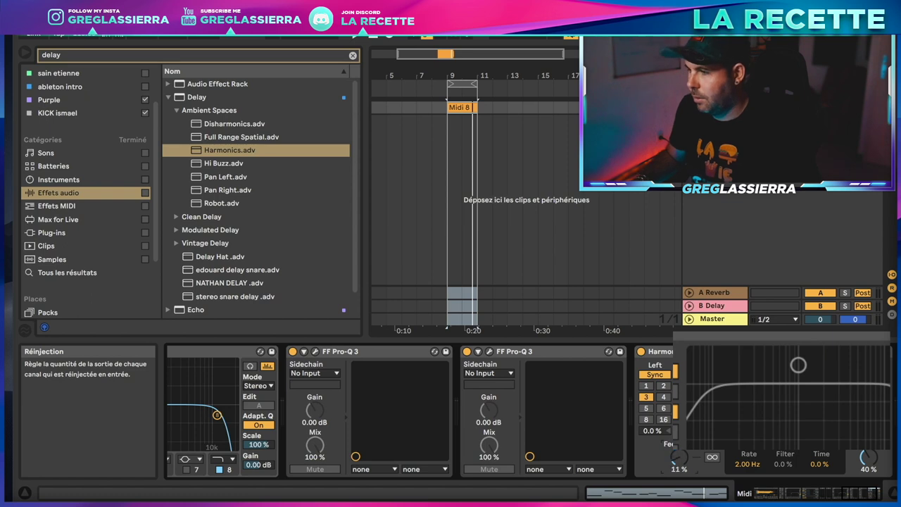
left_click_drag(868, 456, 867, 468)
key("space")
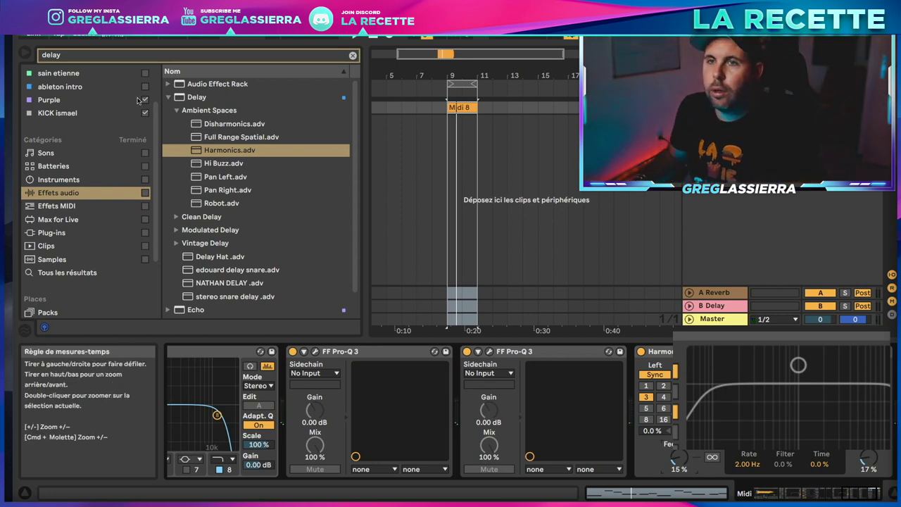
Search the browser for reverb and add the Reverb audio effect after the Harmonics delay.
left_click(82, 53)
type("reverb")
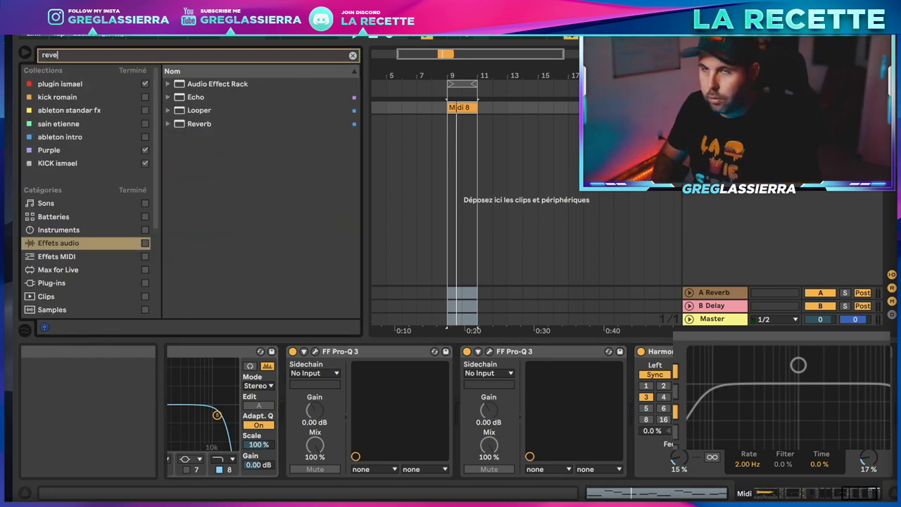
left_click(169, 98)
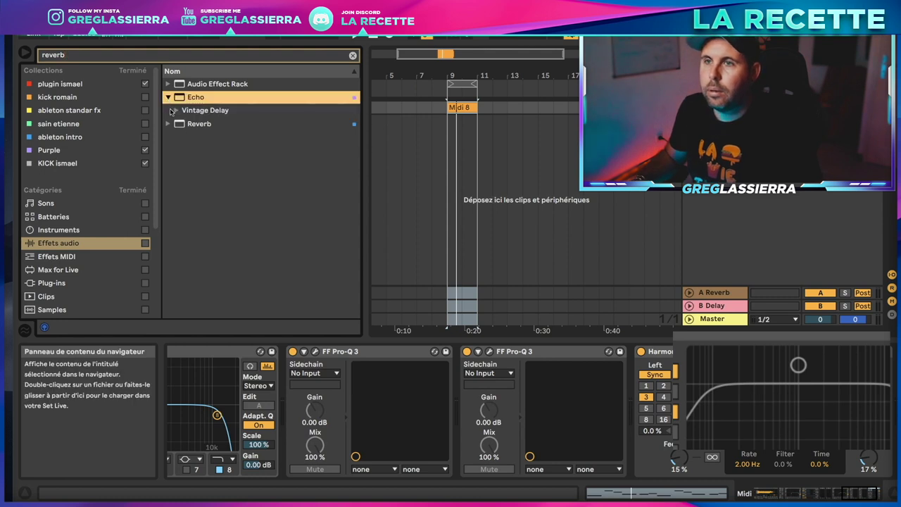
left_click(189, 124)
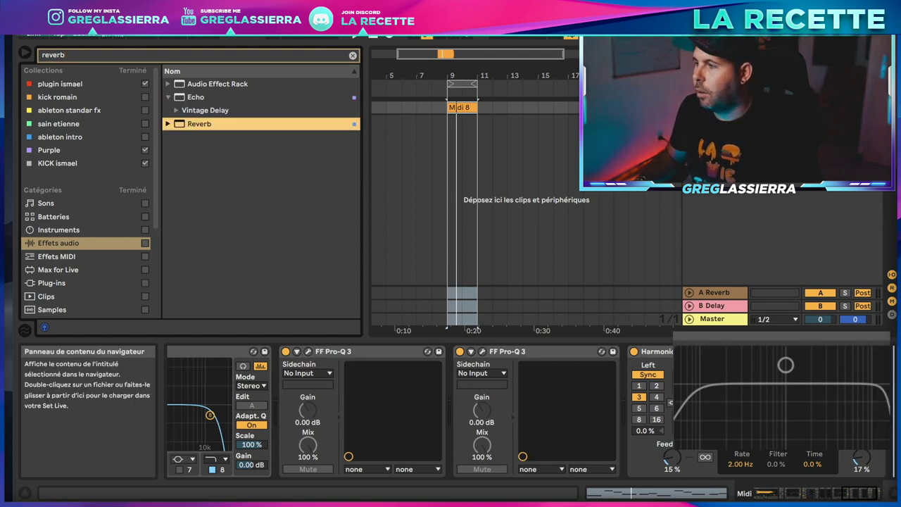
key("Return")
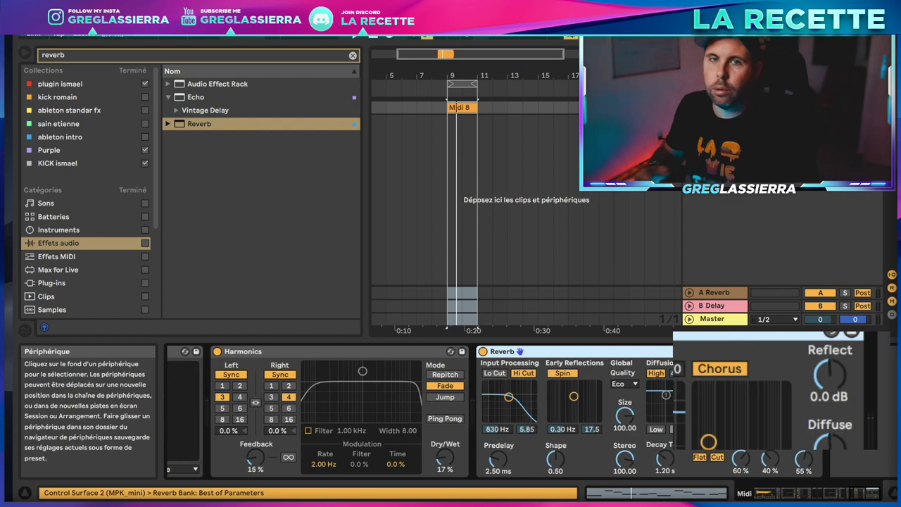
Enable Reverb's low diffusion filter, set predelay 2.20 ms, decay 1.40 s, dry/wet 40% and stereo 80, and compare with it bypassed.
left_click(657, 427)
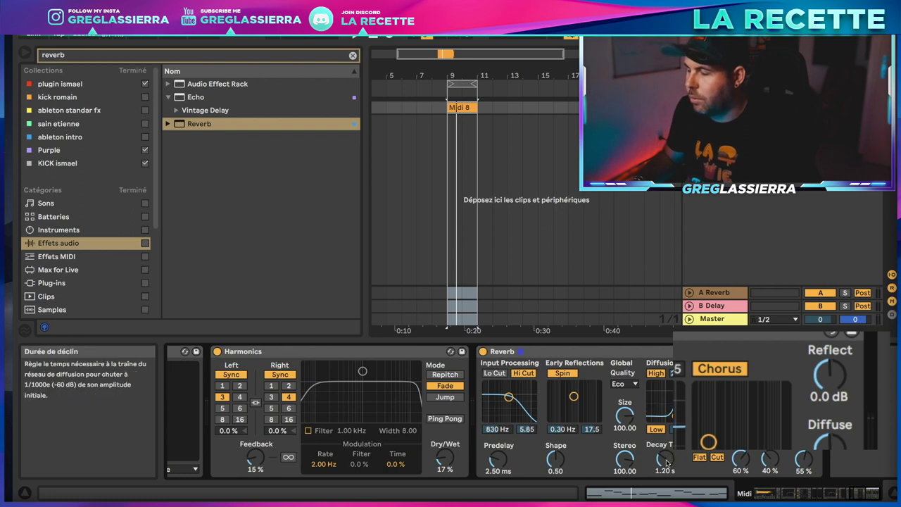
left_click_drag(498, 461, 498, 465)
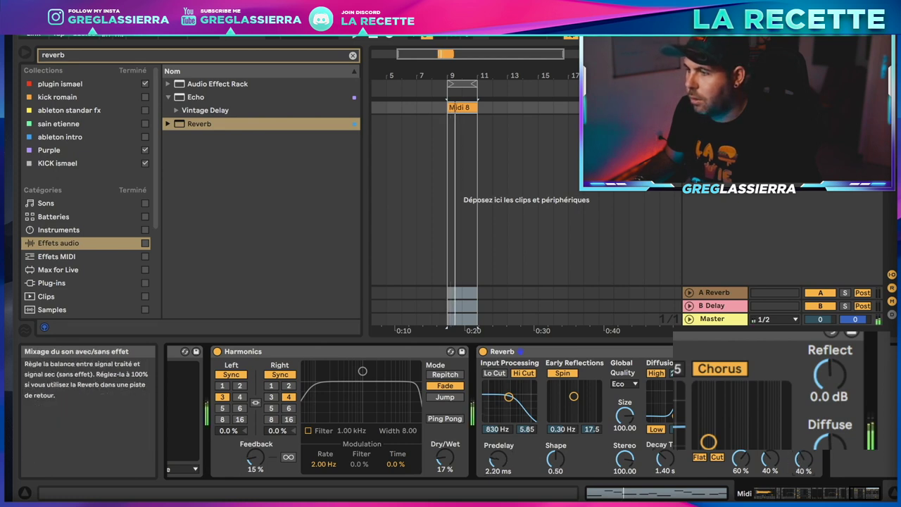
left_click(482, 351)
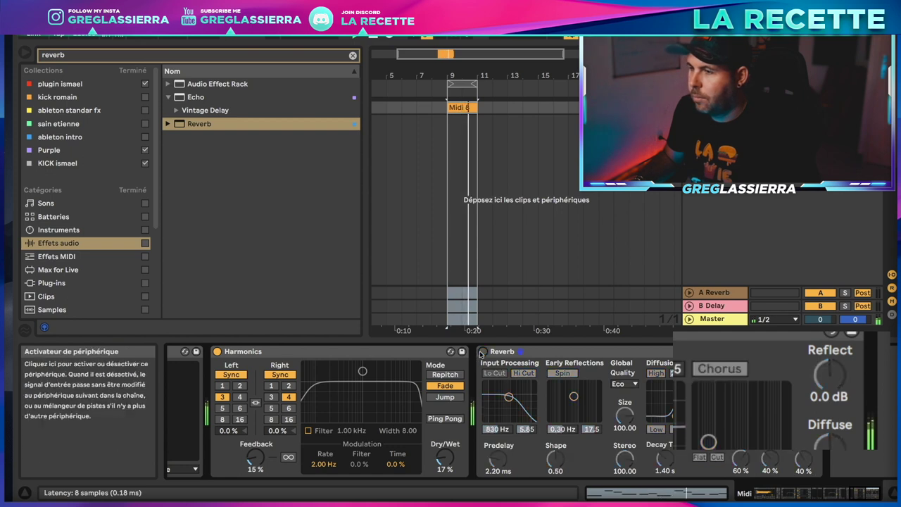
left_click(482, 352)
left_click_drag(624, 459, 624, 476)
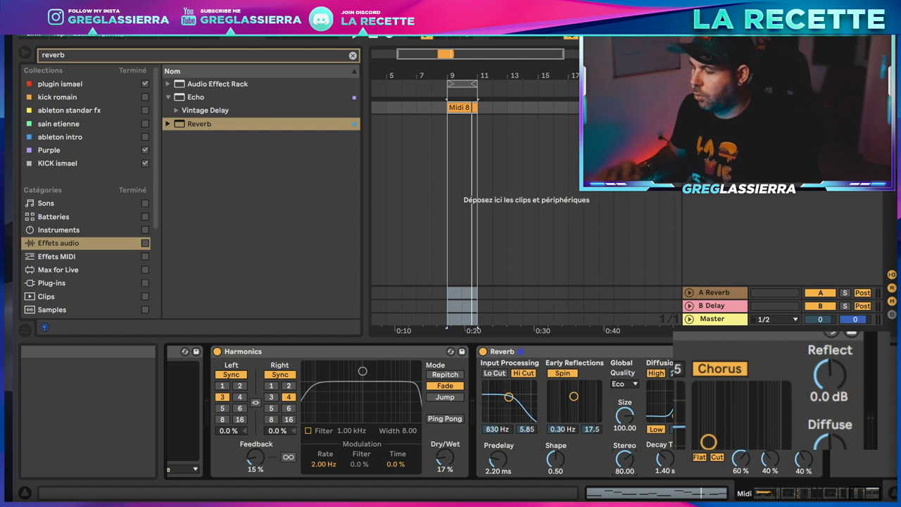
Find Kickstart among all browser results, add it at the end of the chain, and set its mix to 87% at a 1/4 rate.
left_click(92, 55)
type("kickstar")
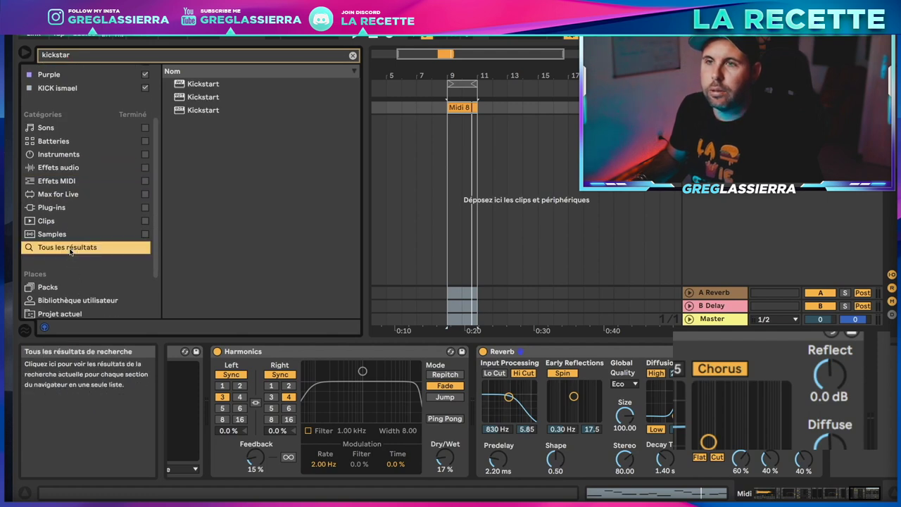
left_click_drag(191, 88, 867, 404)
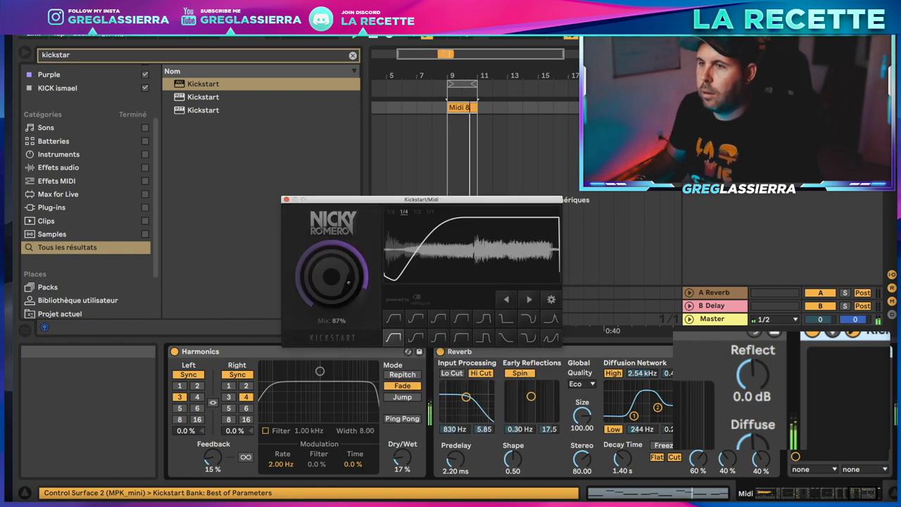
left_click(286, 201)
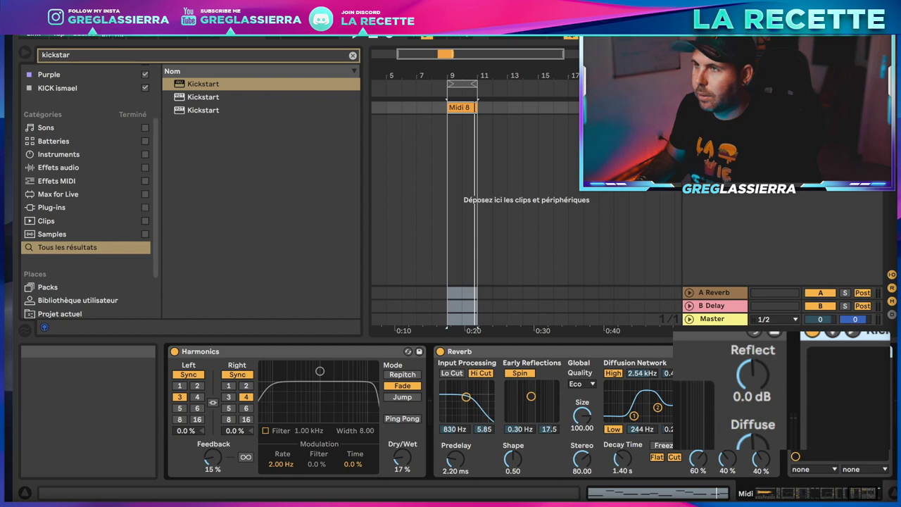
Review the notes of the Midi 8 clip and return through the device chain to Simpler.
double_click(456, 104)
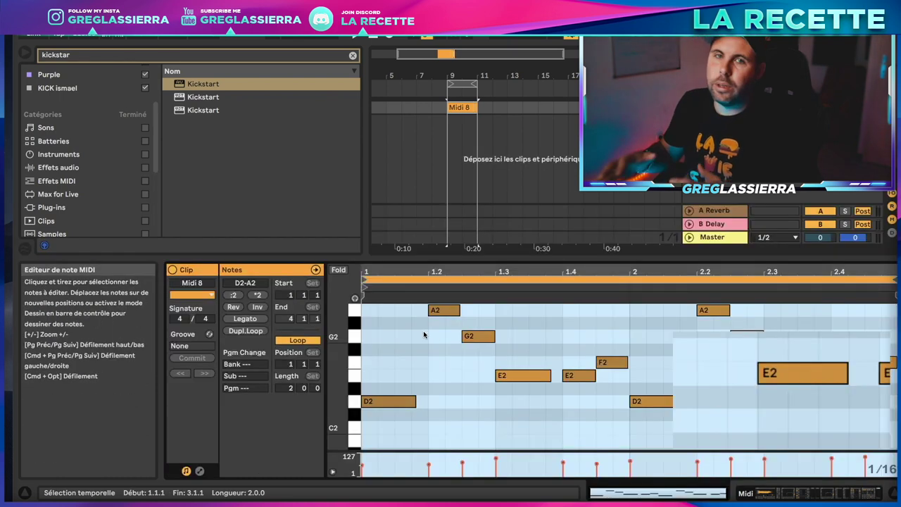
key("shift+Tab")
scroll(326, 407, "left", 6)
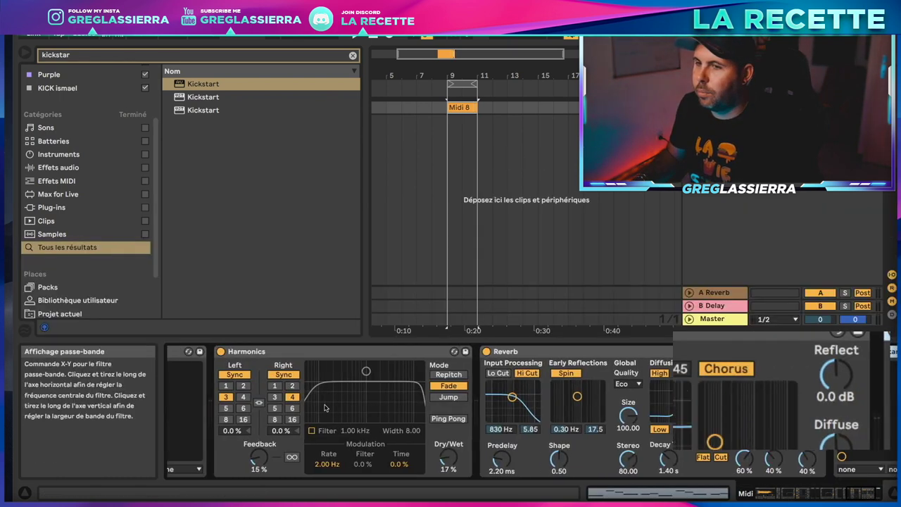
scroll(326, 407, "left", 10)
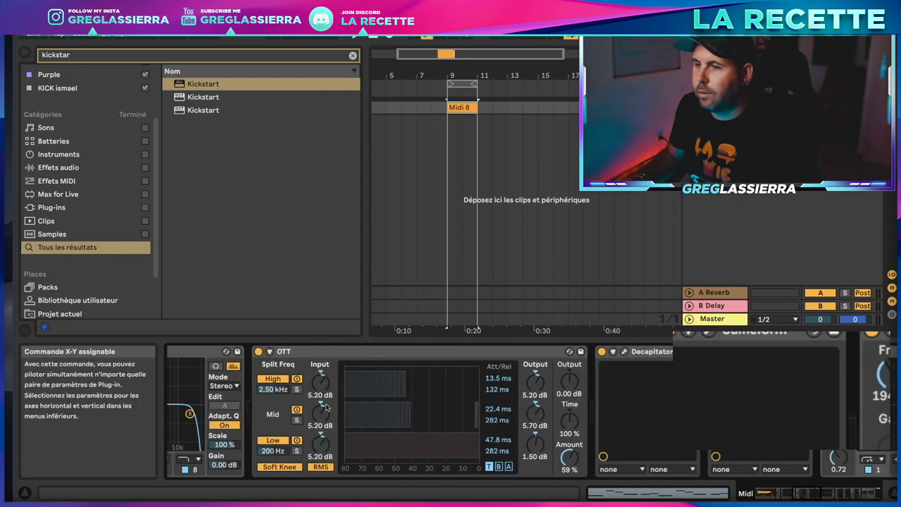
scroll(327, 407, "left", 8)
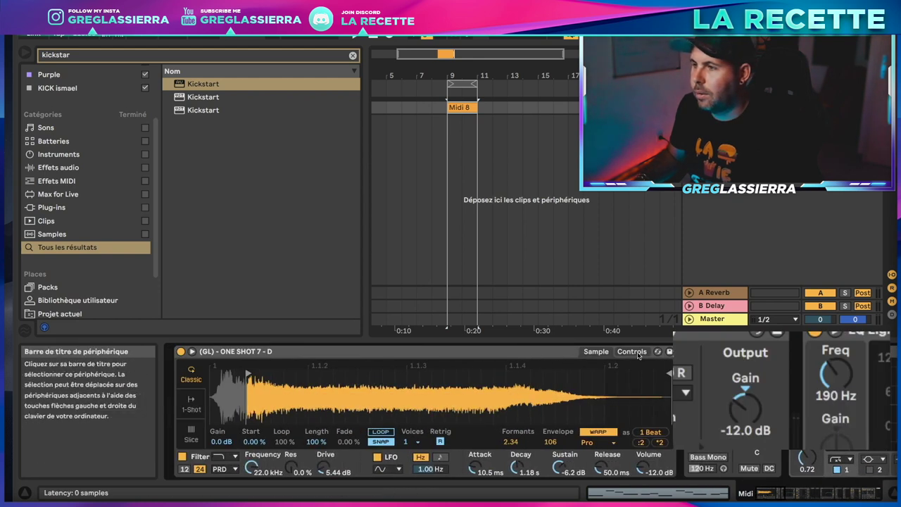
Show Simpler's Controls, open the Midi 8 clip's envelopes, and choose the MIDI Ctrl Pitch Bend envelope.
left_click(581, 423)
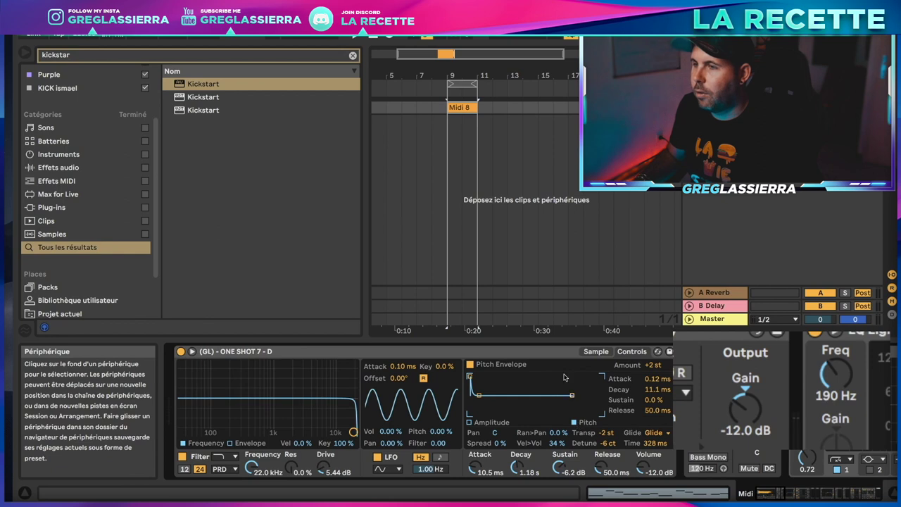
double_click(457, 106)
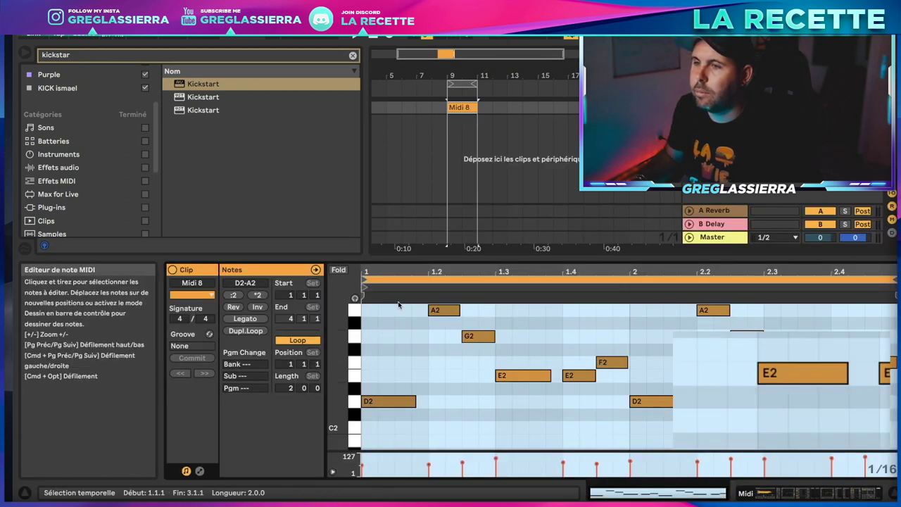
left_click(199, 471)
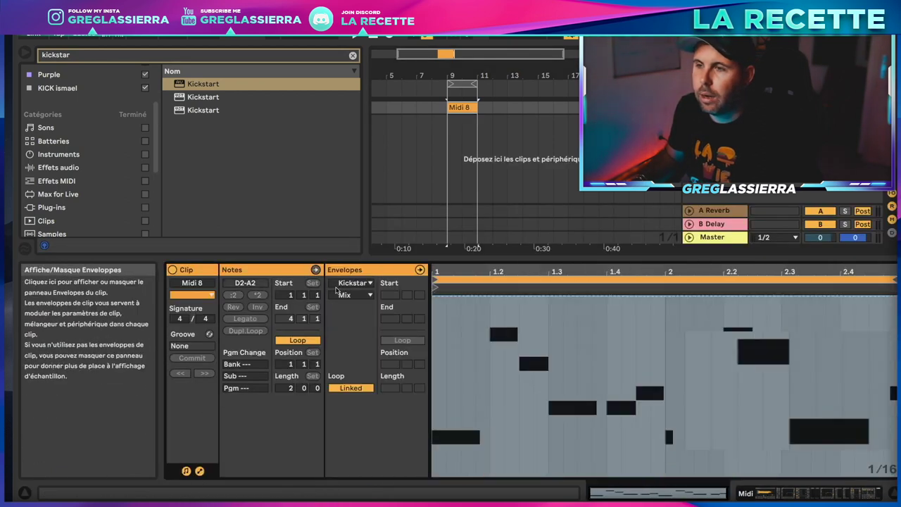
left_click(356, 283)
left_click(354, 293)
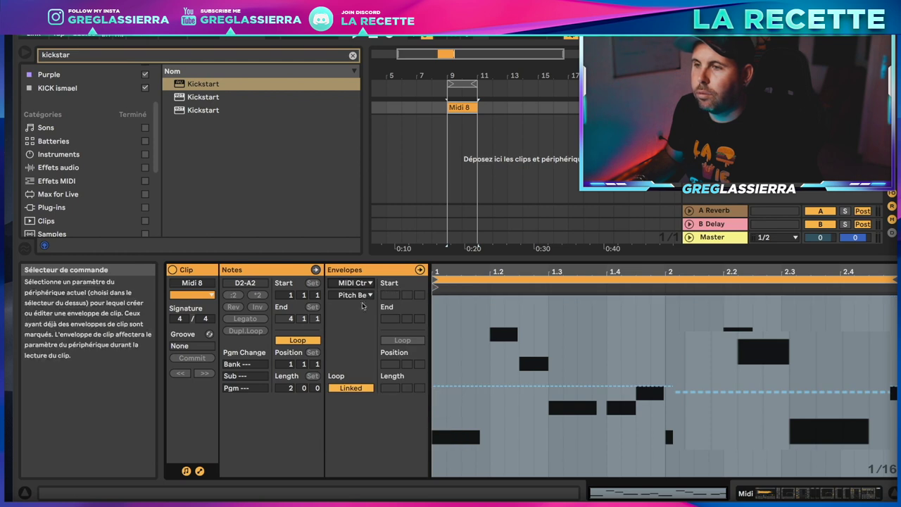
Add a small upward pitch bend peak just after 1.2 and a small dip before 1.3, playing the clip.
left_click(497, 387)
left_click_drag(504, 387, 504, 381)
key("space")
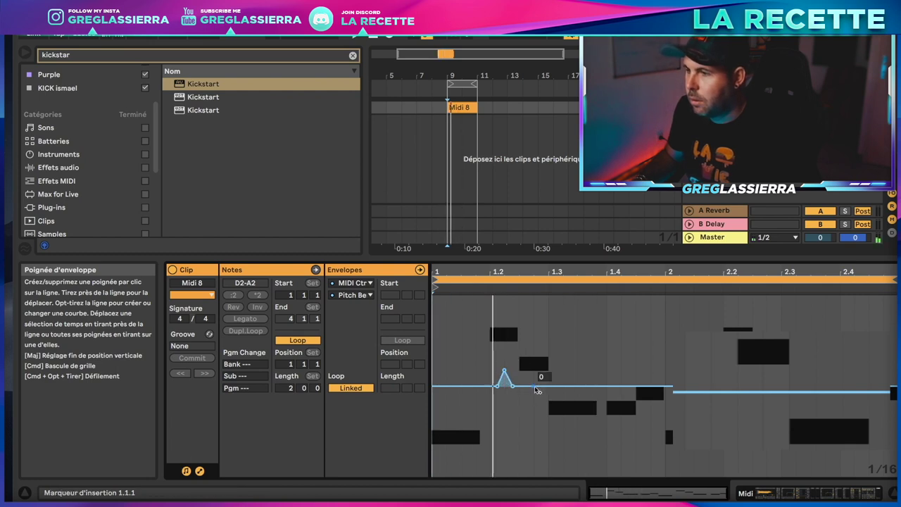
left_click_drag(540, 386, 542, 391)
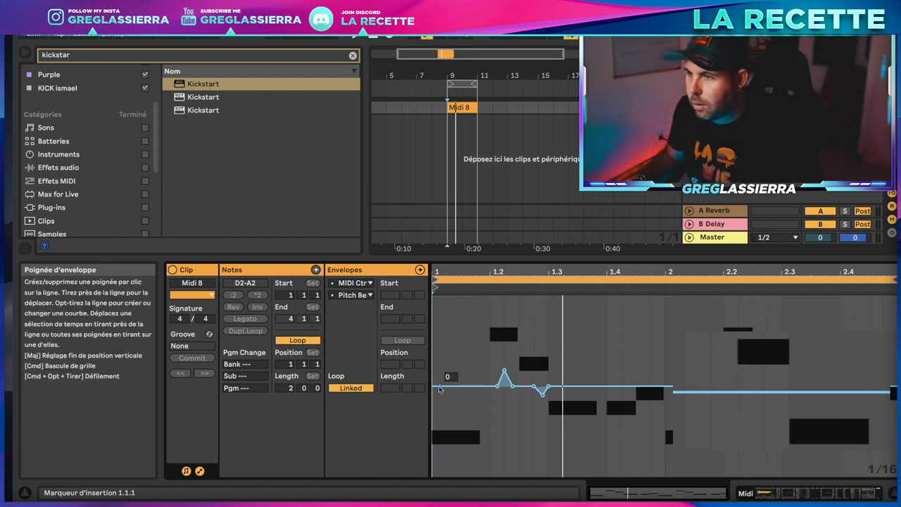
Insert a sine shape near the clip's start and reshape it into one upward bend curving down to 0 from 1.1.1.
right_click(440, 389)
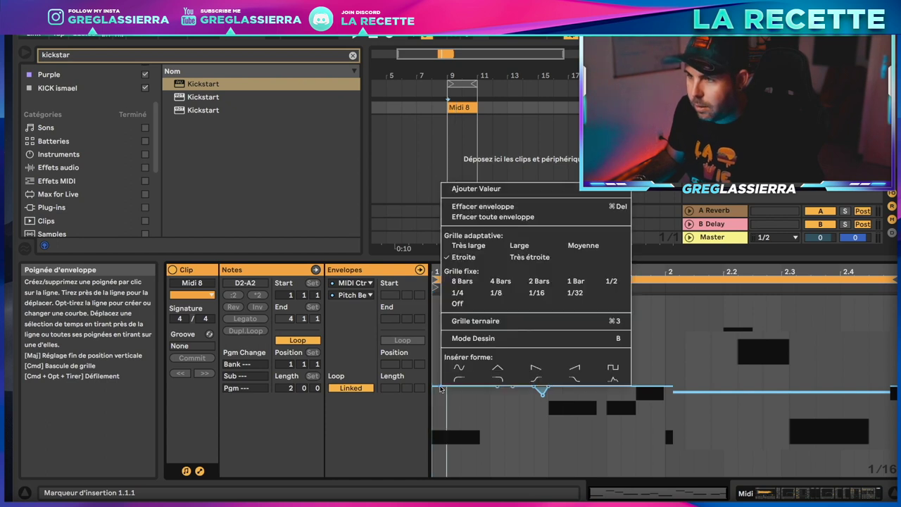
left_click(456, 369)
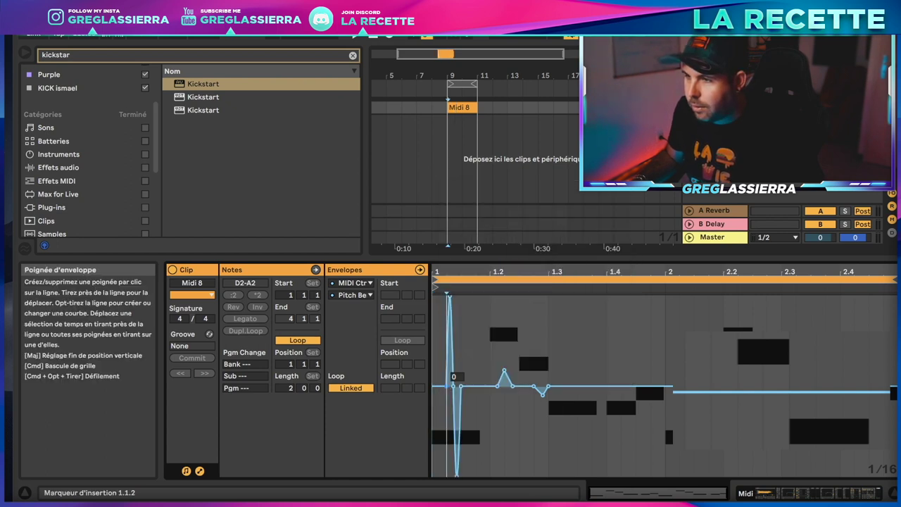
left_click_drag(447, 386, 438, 386)
left_click_drag(448, 297, 432, 297)
left_click(457, 475)
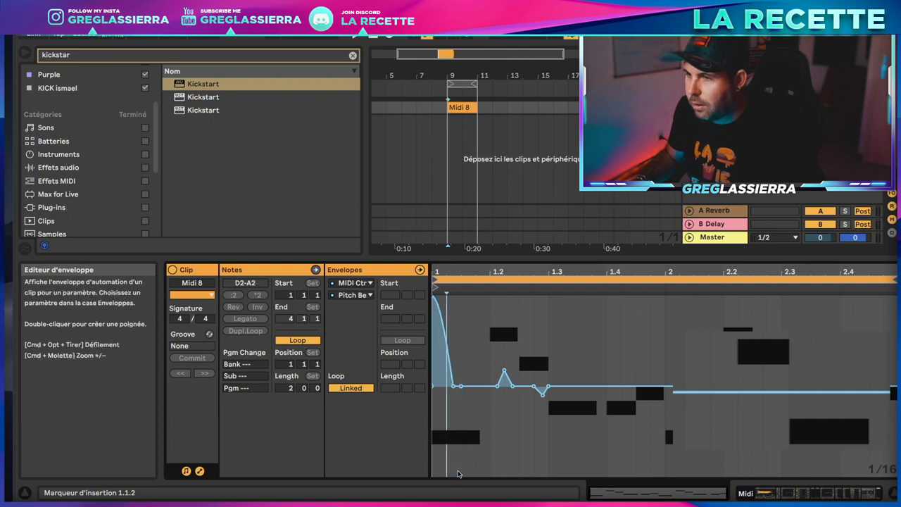
Lower the opening bend's start point to about half height and shorten its fall to about half a sixteenth note.
left_click_drag(433, 297, 432, 386)
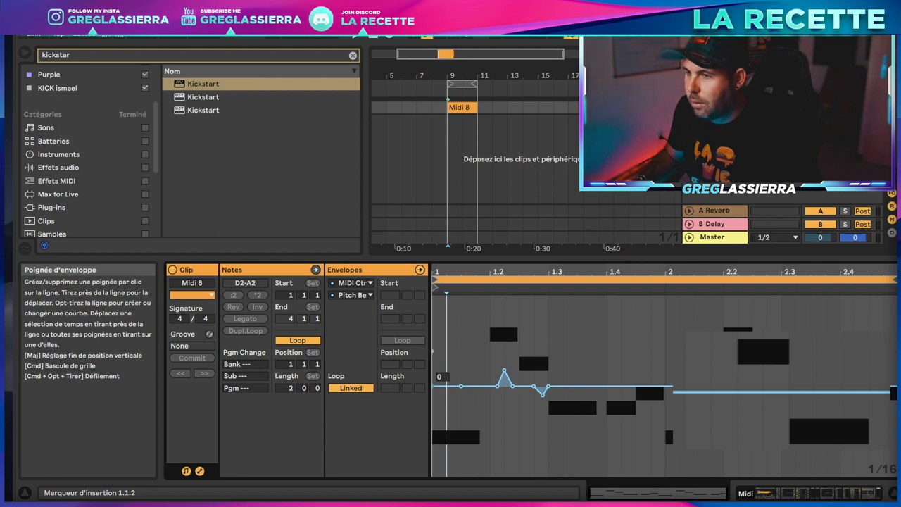
key("plus")
key("plus")
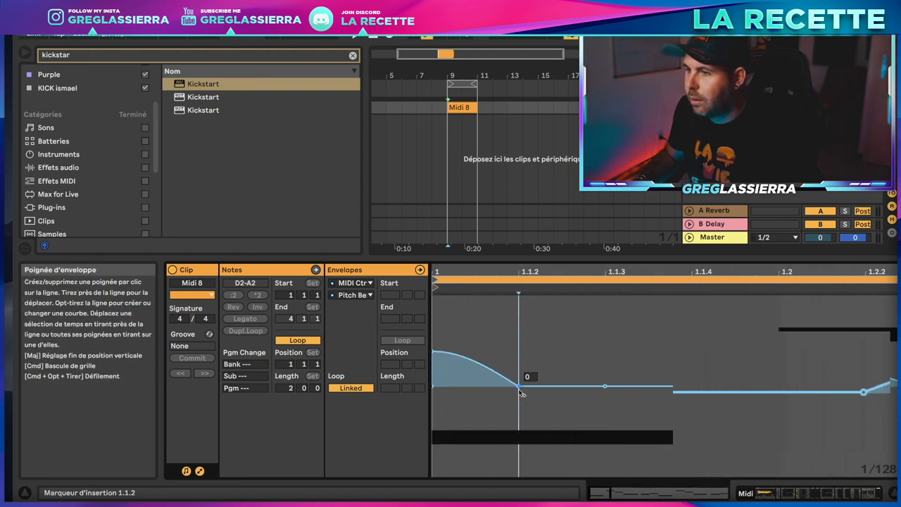
mouse_move(476, 386)
left_mouse_down()
mouse_move(454, 386)
mouse_move(475, 385)
left_mouse_up()
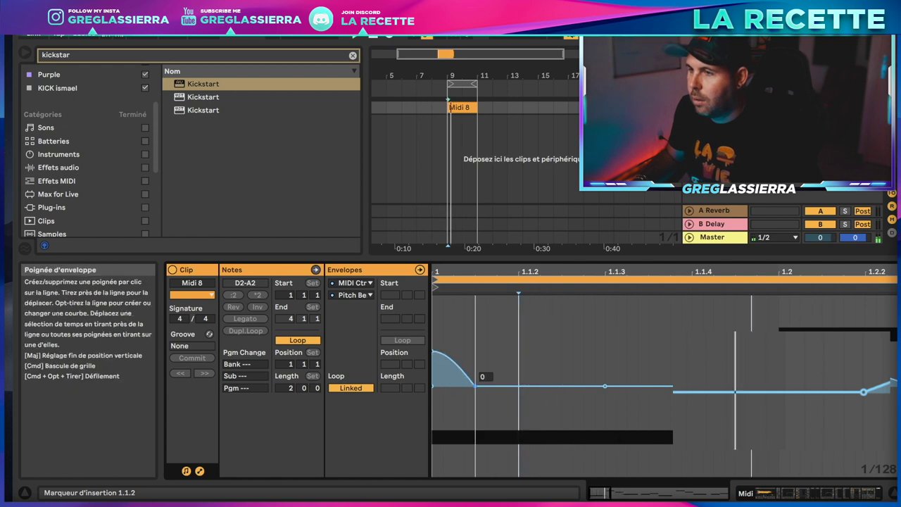
key("minus")
key("minus")
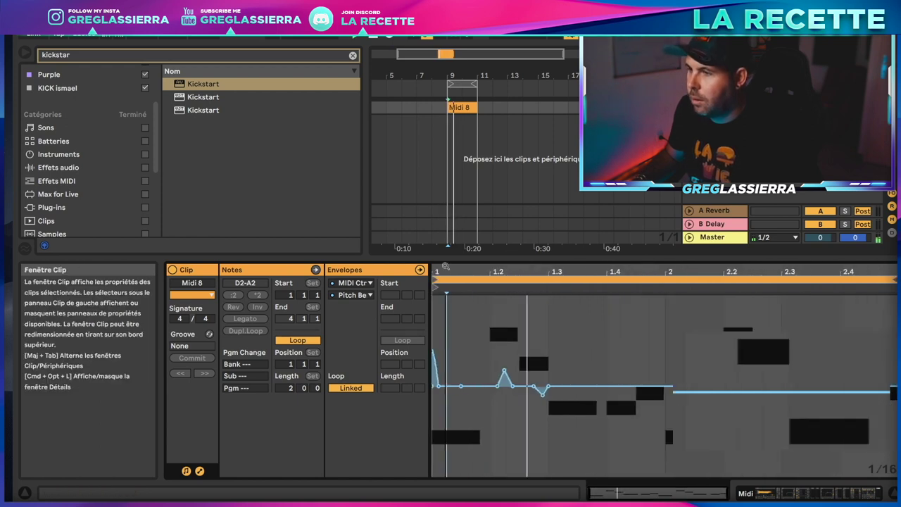
Insert bend shapes around 1.4, forming a small upward peak and a curved dip to -2667 at 1.4.1, and play it.
right_click(587, 388)
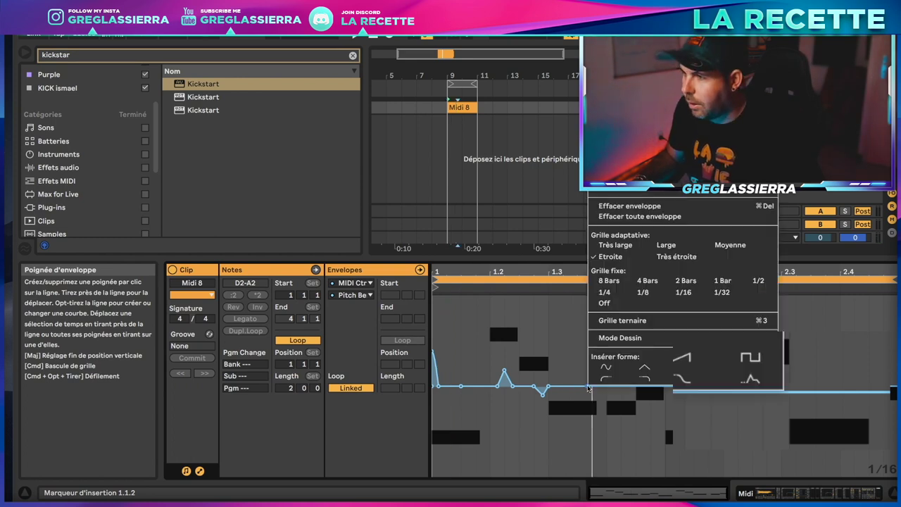
left_click(747, 359)
left_click_drag(592, 299, 592, 299)
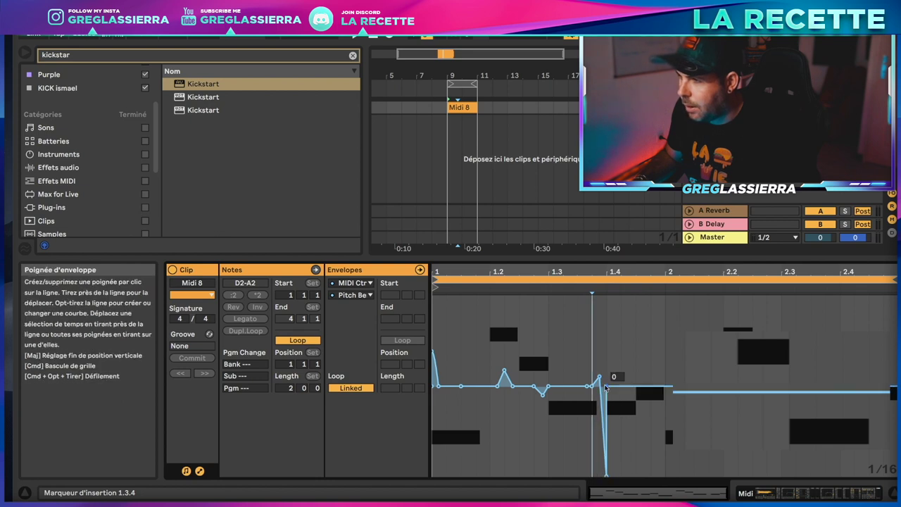
right_click(604, 387)
left_click(616, 428)
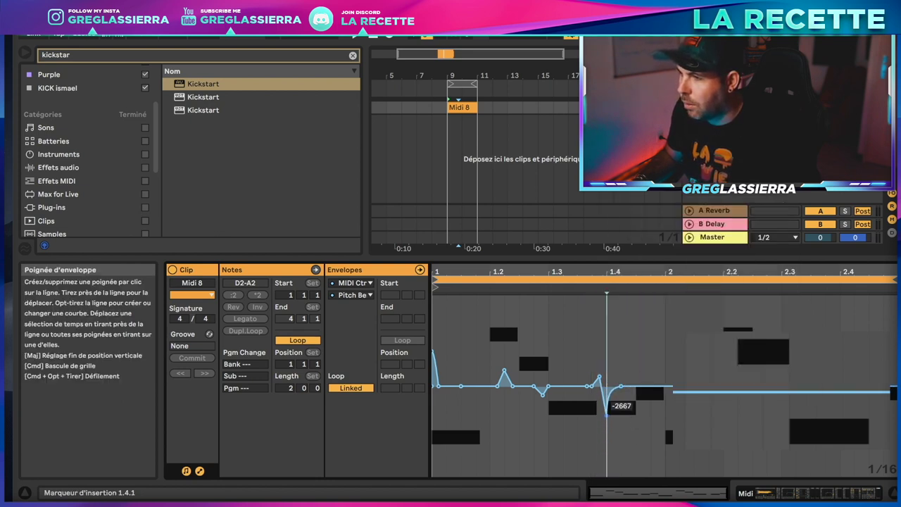
key("space")
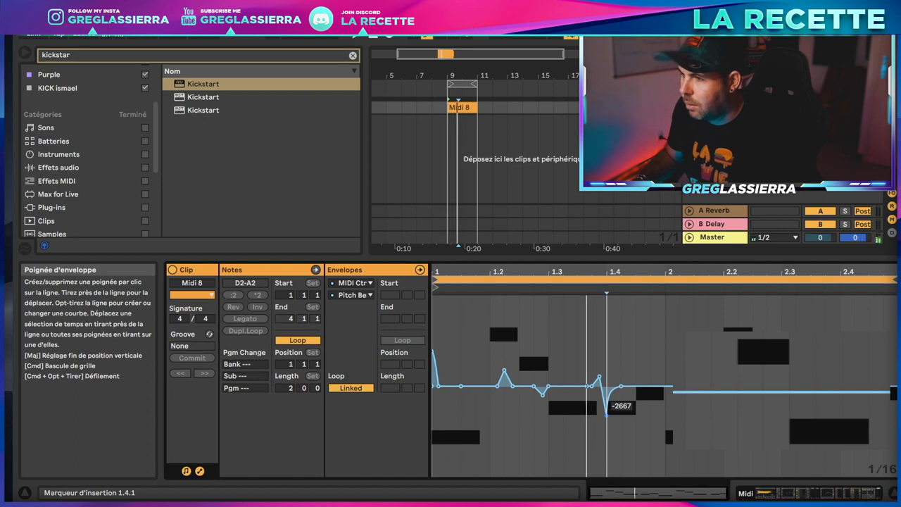
Insert a curved pitch bend shape ending at 2.1.1, falling to the minimum and returning to 0 there.
right_click(665, 388)
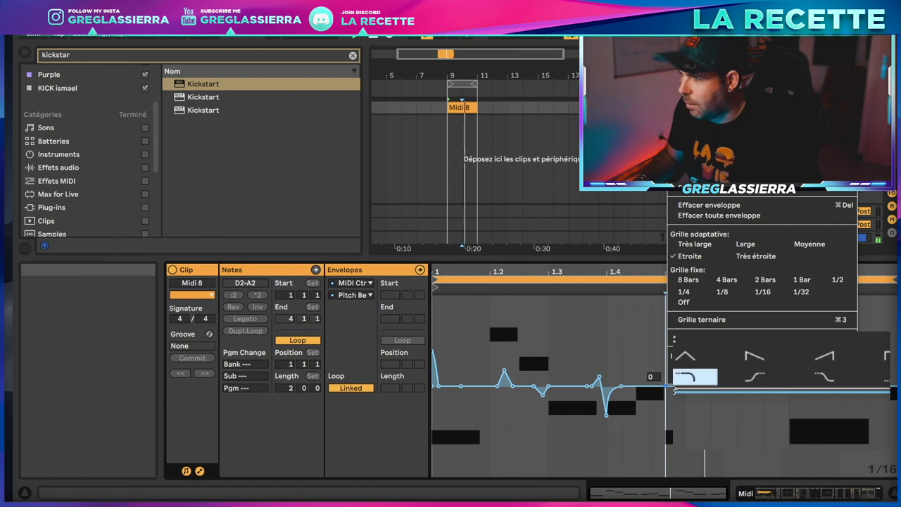
left_click(694, 367)
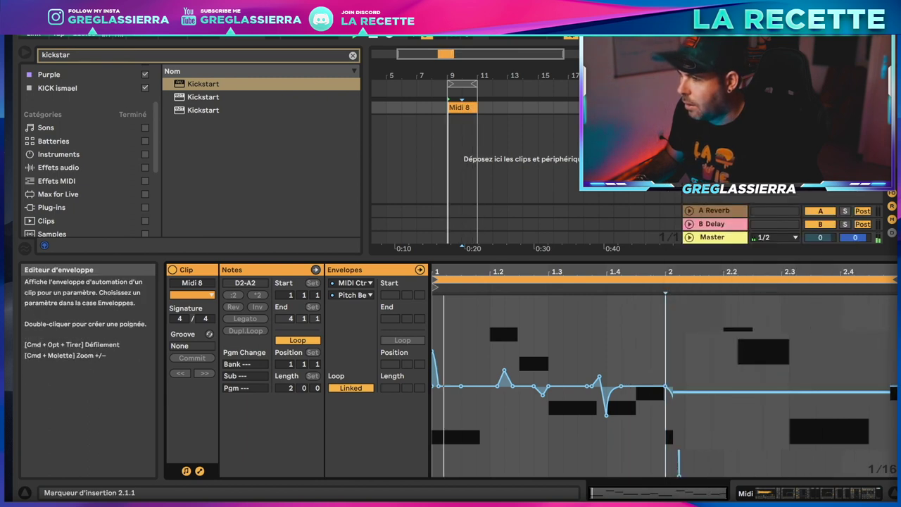
left_click_drag(666, 388, 666, 477)
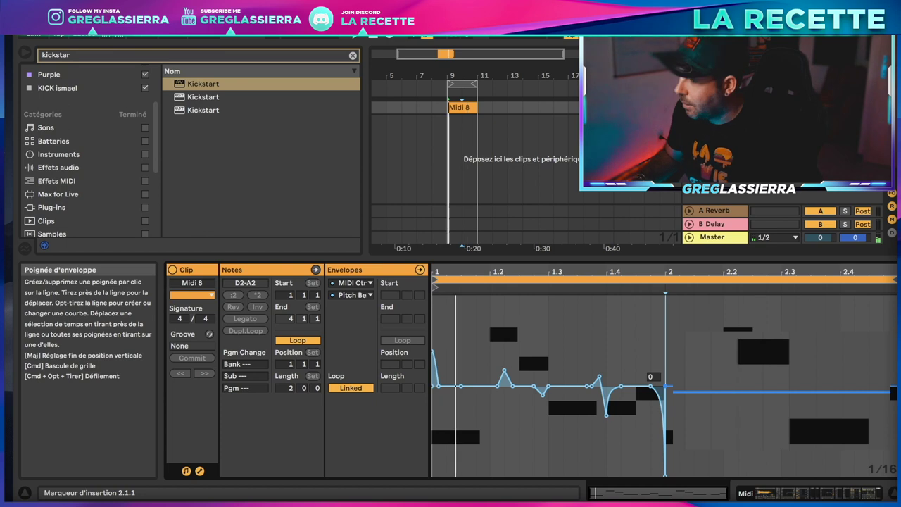
left_click(694, 392)
Copy the pitch bend peak between 1.2.1 and 1.2.3 and paste it at 2.2.1.
left_click_drag(521, 408, 486, 407)
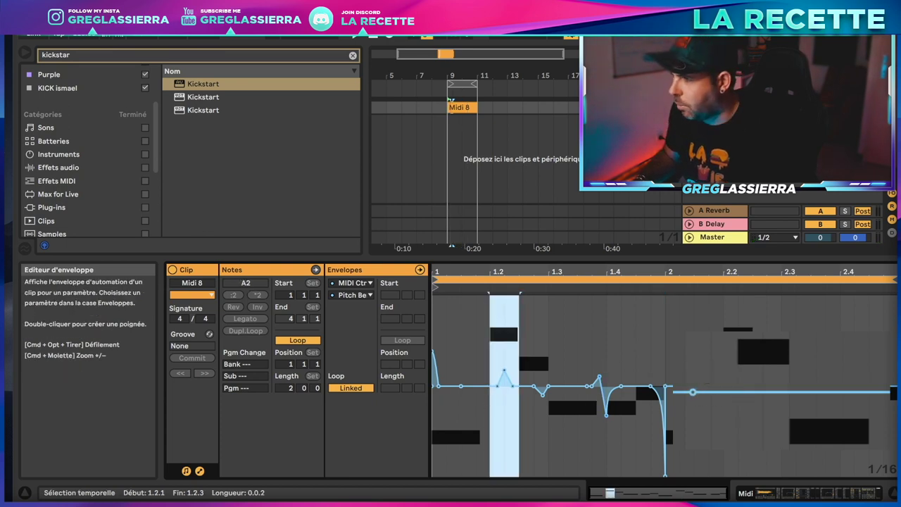
left_click(723, 317)
key("ctrl+v")
Insert a downward bend shape at 2.3.1, reduce its depth, and shorten its curved return to 0.
left_click(789, 392)
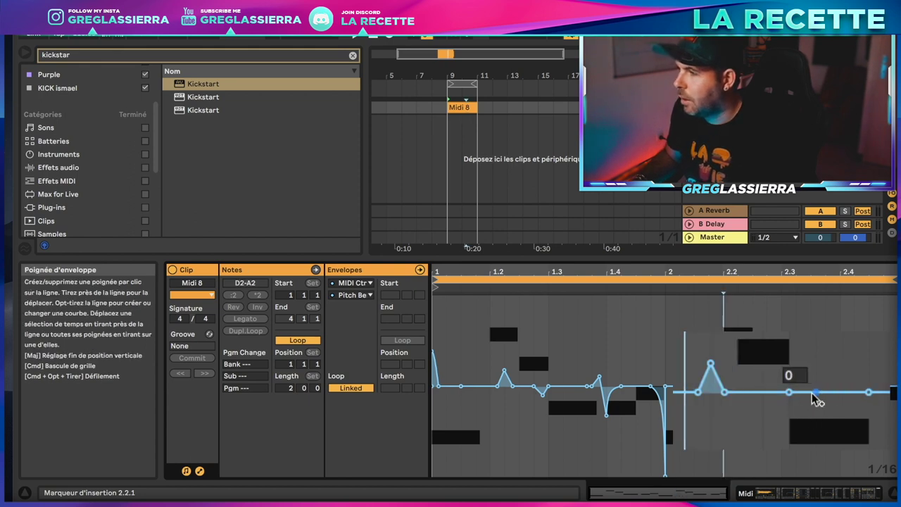
right_click(789, 394)
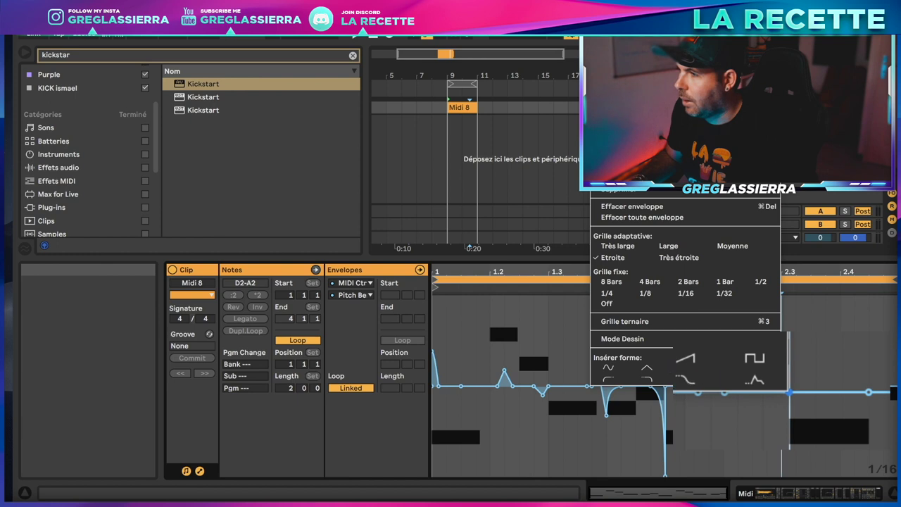
left_click(685, 357)
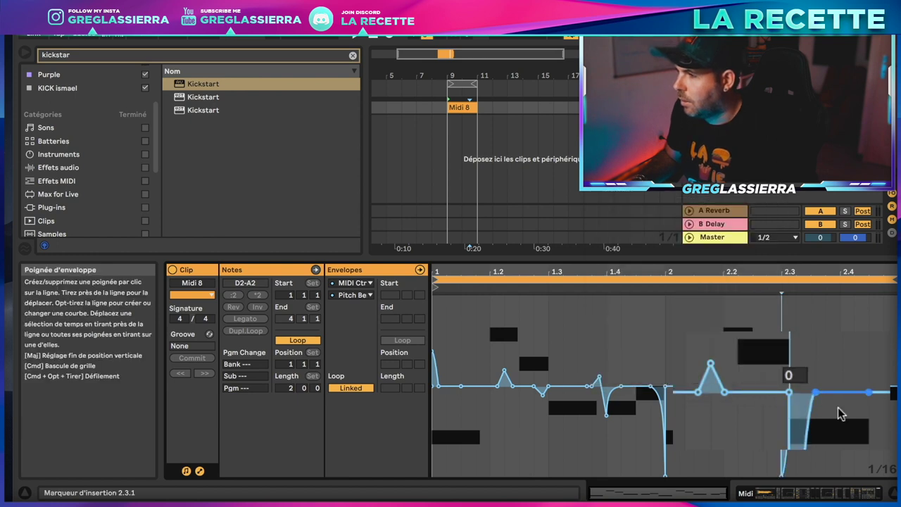
mouse_move(815, 392)
left_mouse_down()
mouse_move(790, 392)
mouse_move(802, 423)
left_mouse_up()
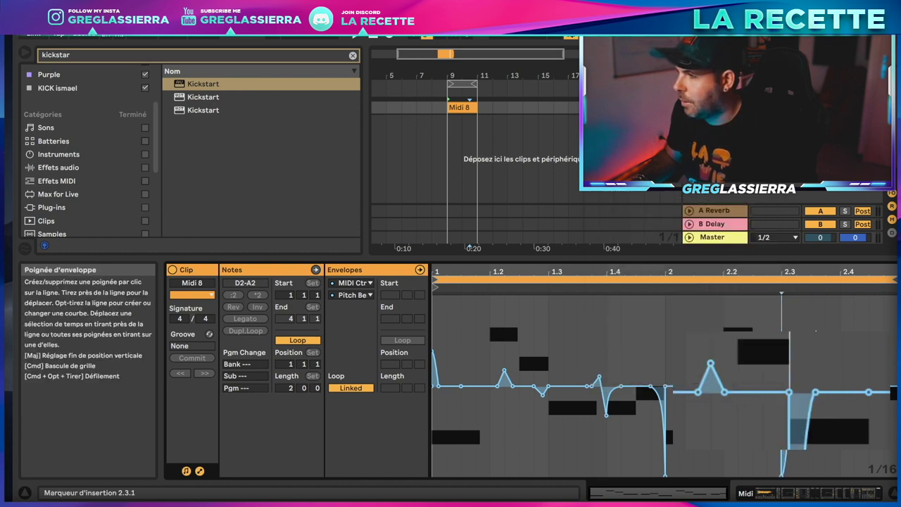
scroll(859, 404, "up", 5)
left_click_drag(860, 398, 789, 393)
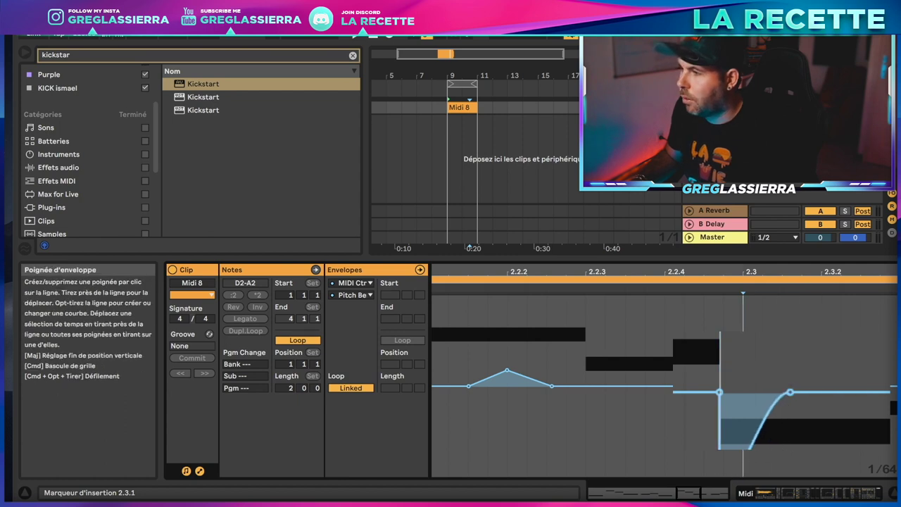
scroll(779, 285, "down", 5)
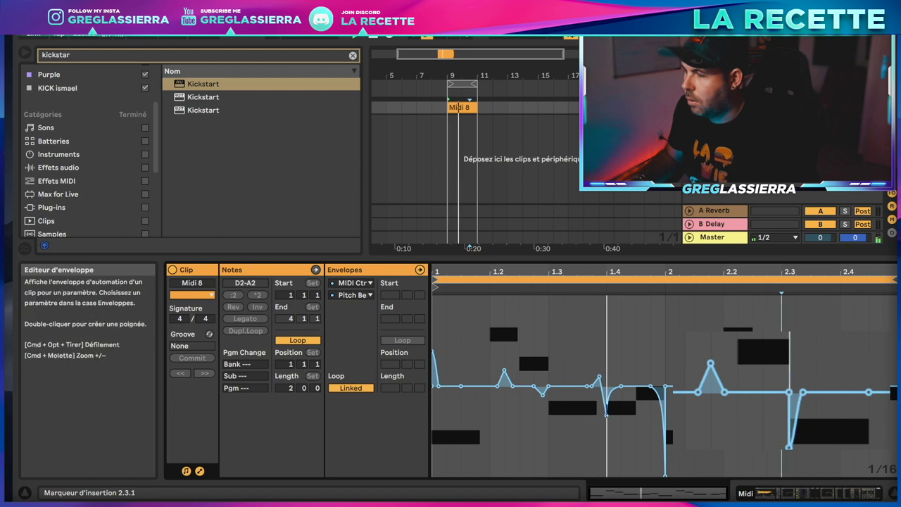
left_click(782, 442)
left_click(876, 313)
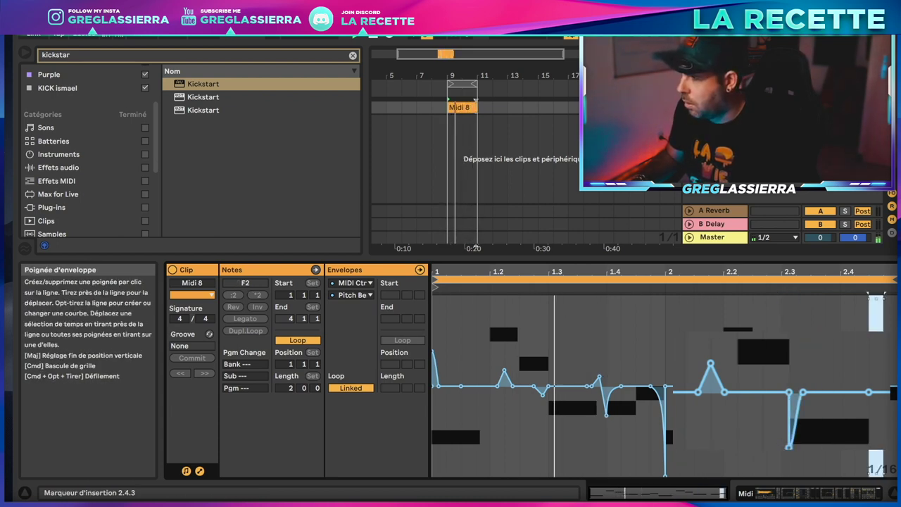
key("plus")
left_click_drag(872, 392, 875, 442)
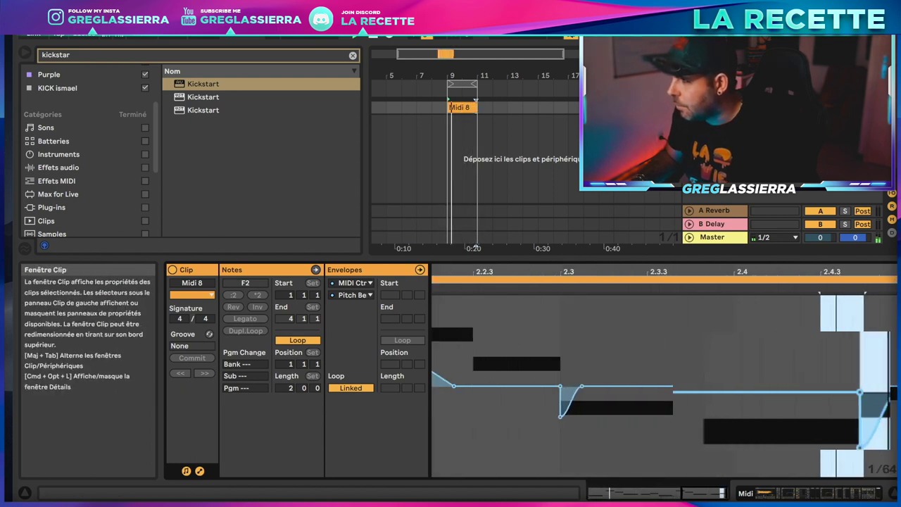
key("plus")
Insert a downward bend shape with a curved return between 2.4.2 and 2.4.3, and move its start closer to 2.4.3 at -8192.
left_click_drag(839, 392, 804, 391)
right_click(808, 397)
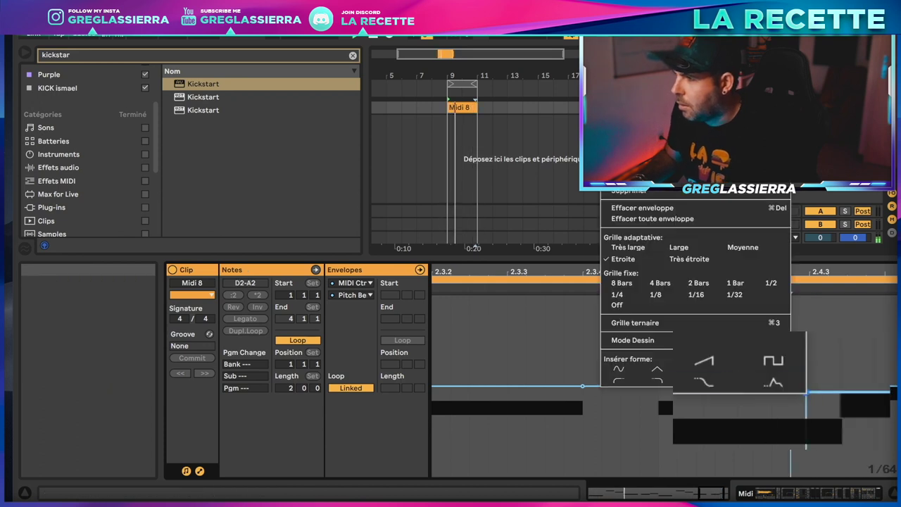
left_click(705, 382)
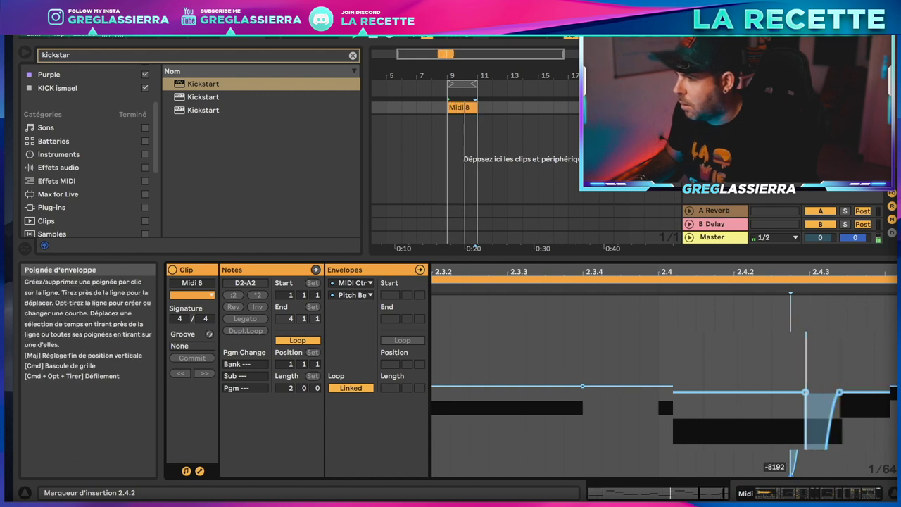
left_click_drag(798, 291, 627, 317)
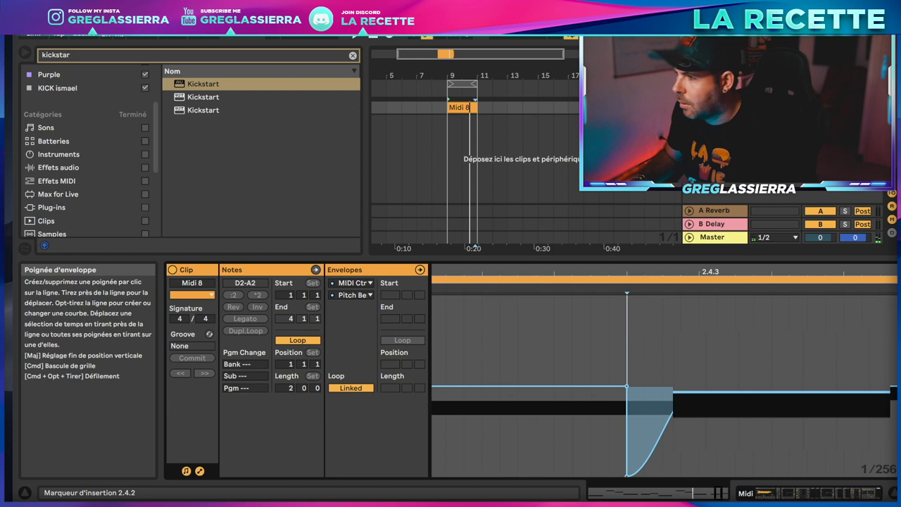
left_click(705, 391)
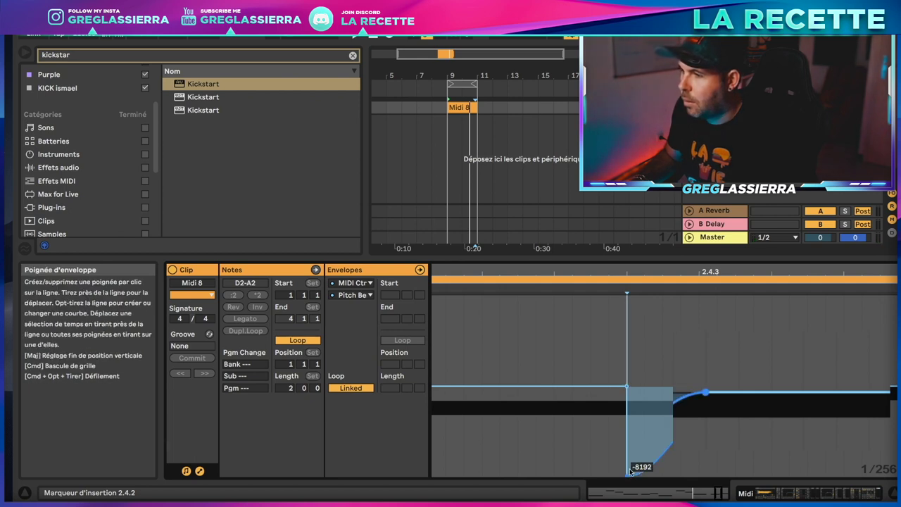
left_click_drag(629, 472, 680, 473)
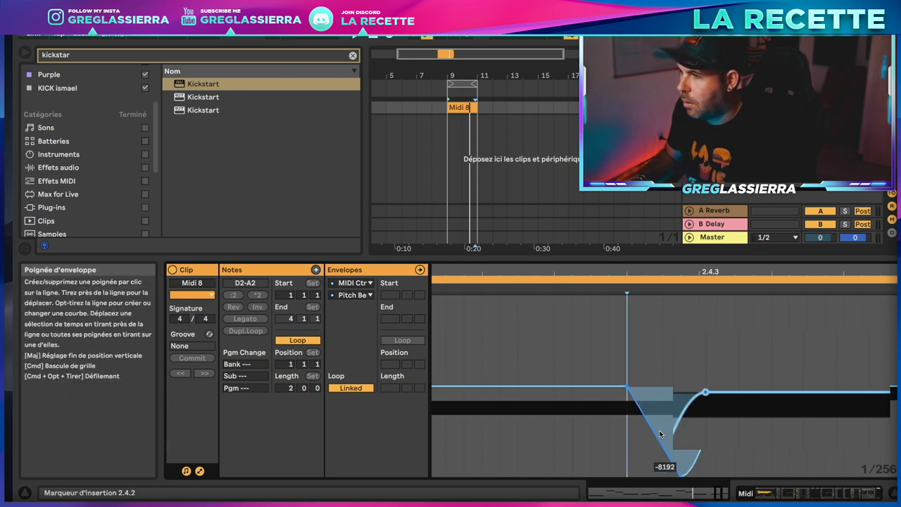
left_click_drag(628, 391, 673, 391)
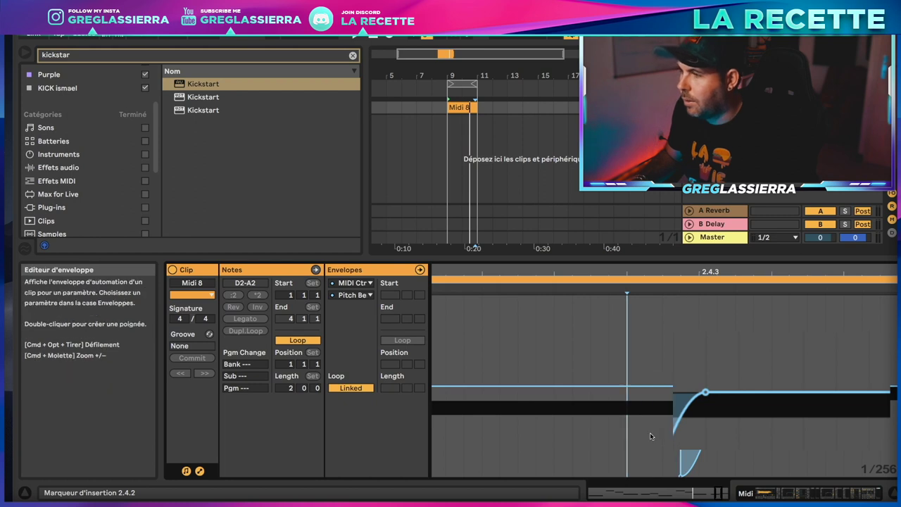
Play the clip and flip the downward pitch bend at 2.4.3 into an upward peak.
scroll(623, 290, "down", 3)
key("space")
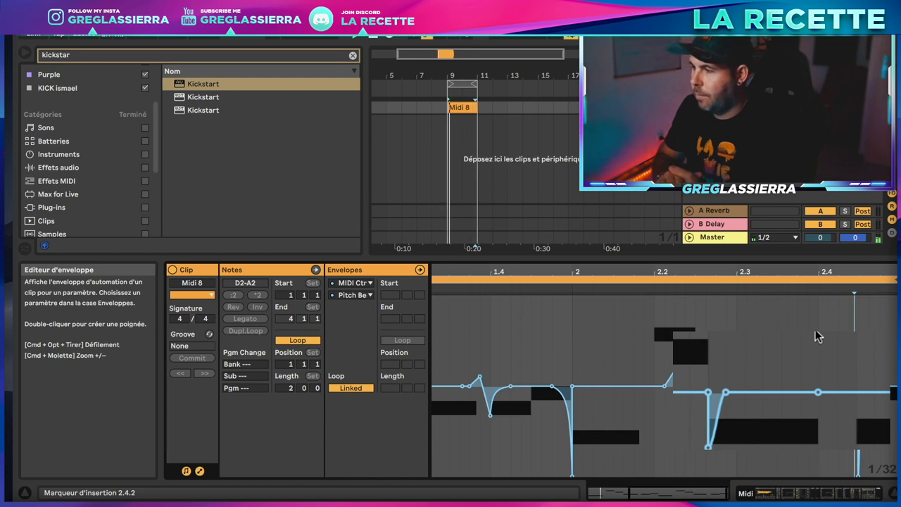
scroll(844, 482, "up", 3)
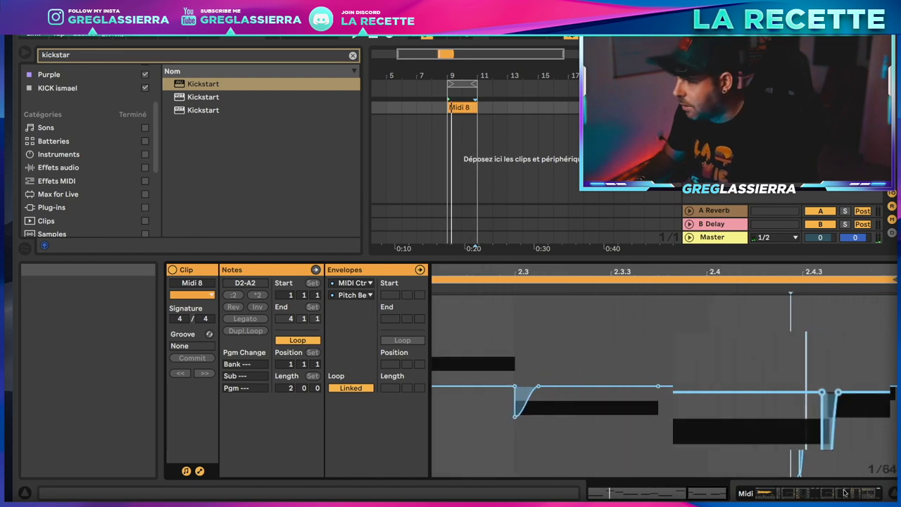
mouse_move(832, 446)
left_mouse_down()
mouse_move(804, 363)
mouse_move(837, 352)
mouse_move(841, 336)
left_mouse_up()
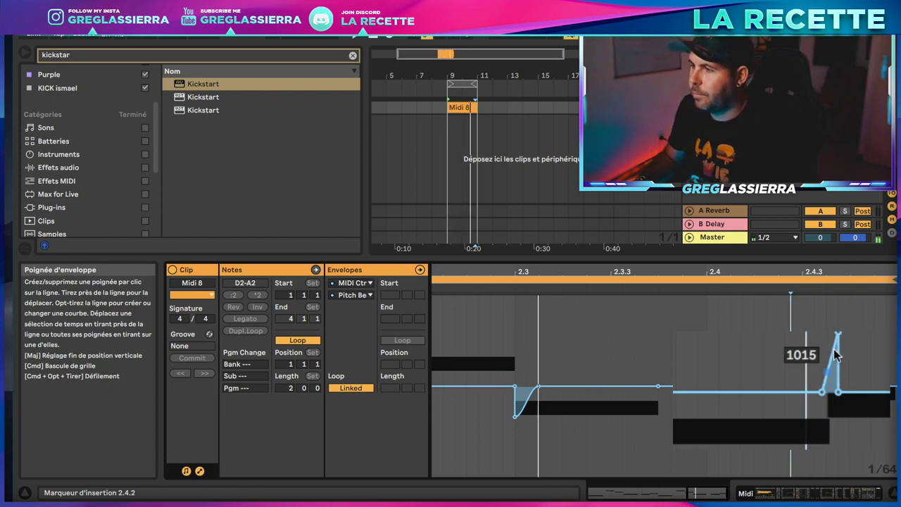
Move the pitch bend peak after 2.4.3 slightly later and place its return to 0 directly below it, making a vertical drop.
left_click_drag(814, 274, 724, 398)
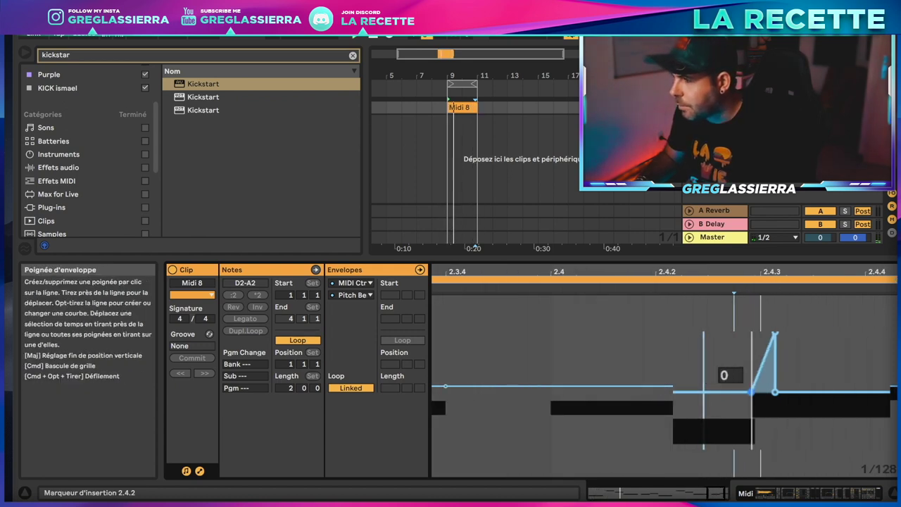
left_click_drag(774, 392, 845, 393)
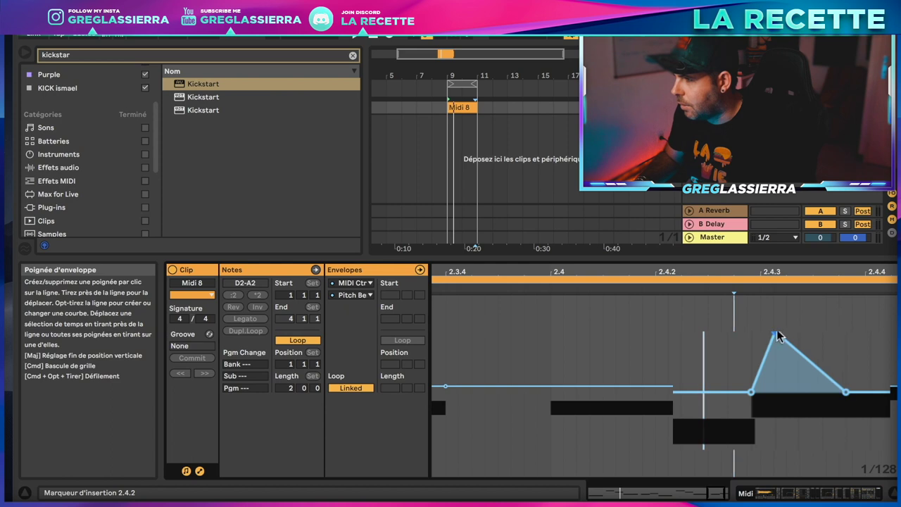
left_click_drag(777, 333, 798, 333)
left_click_drag(845, 393, 798, 392)
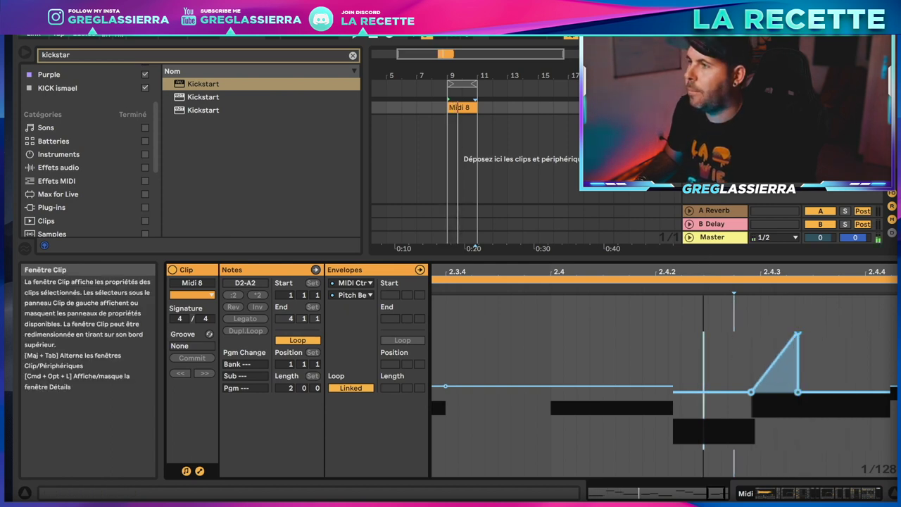
key("minus")
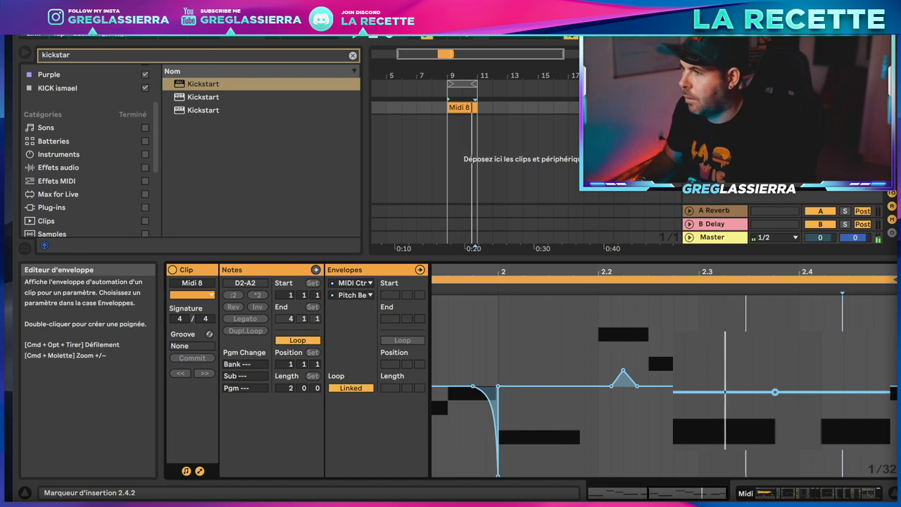
key("minus")
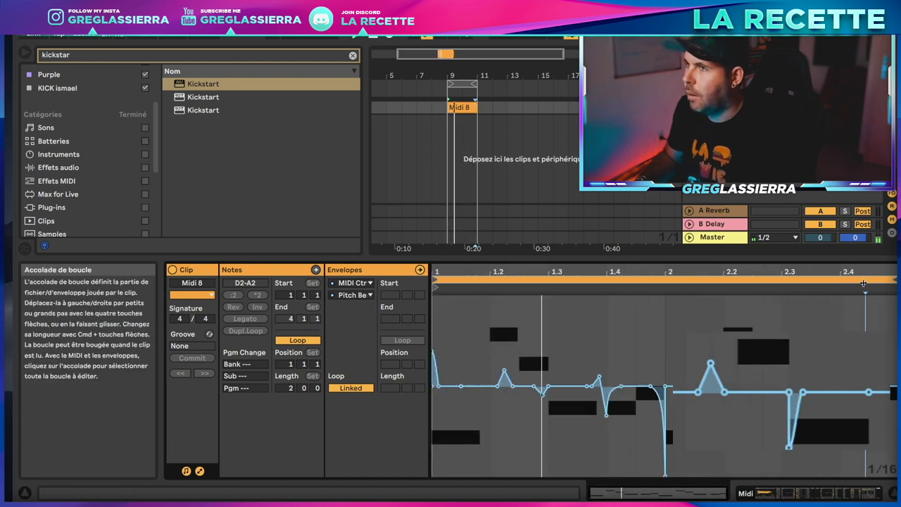
key("space")
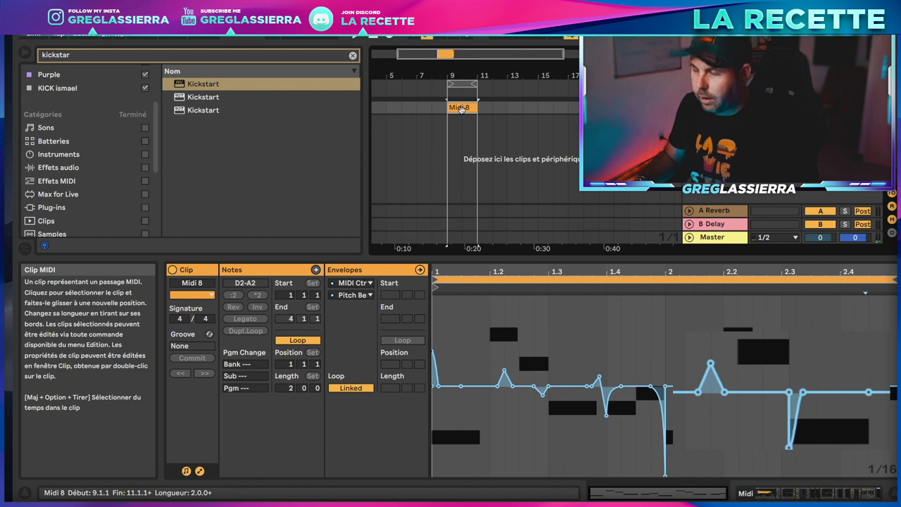
Duplicate the Midi 8 clip and delete the copy's entire pitch bend envelope.
key("ctrl+d")
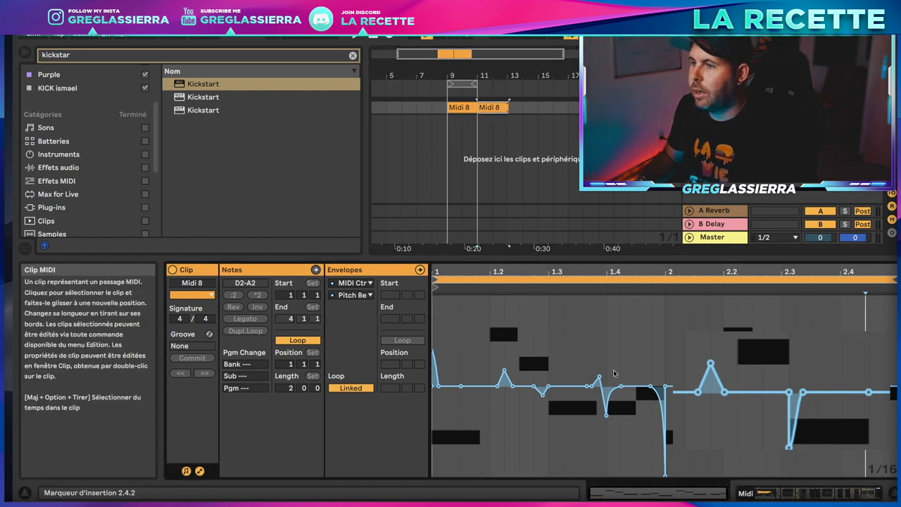
left_click_drag(890, 395, 519, 395)
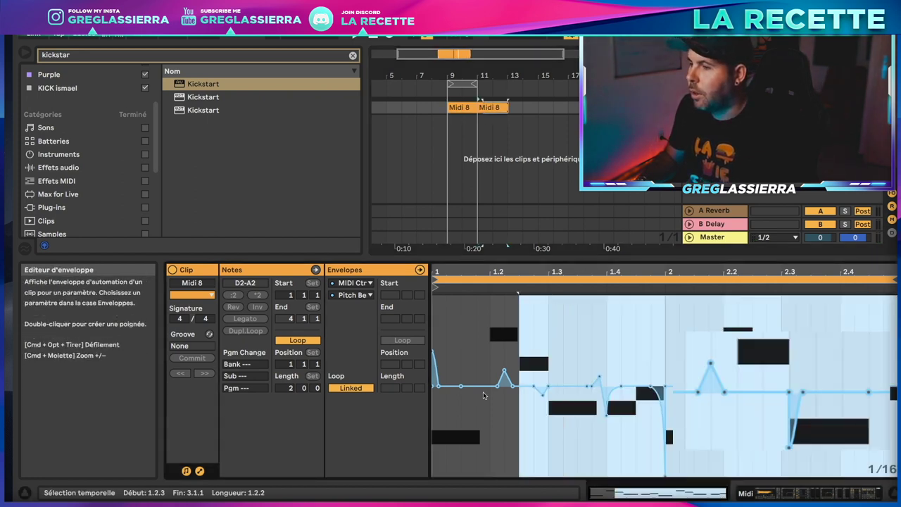
key("ctrl+a")
key("Delete")
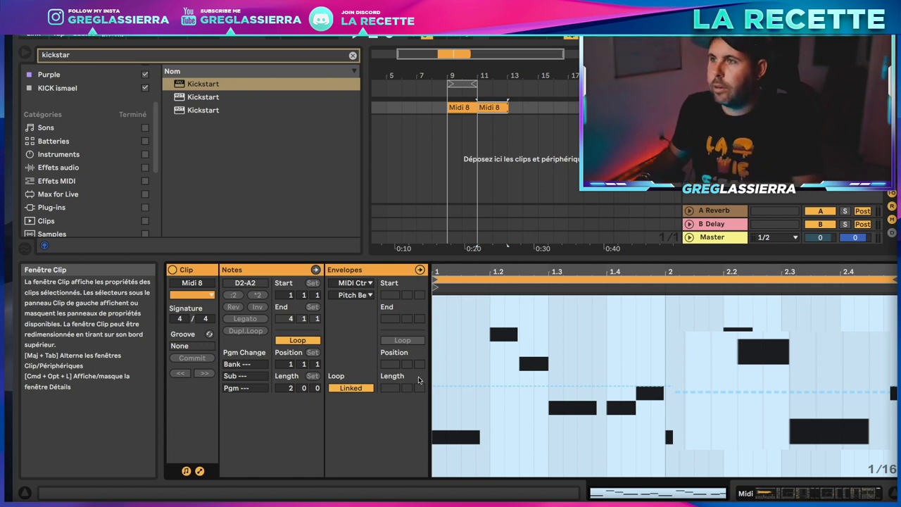
Move the copy without pitch bend to 7.1.1, directly before the original clip, and display the track's device chain.
left_click_drag(469, 109, 431, 117)
left_click(199, 470)
scroll(312, 413, "right", 10)
scroll(420, 133, "right", 2)
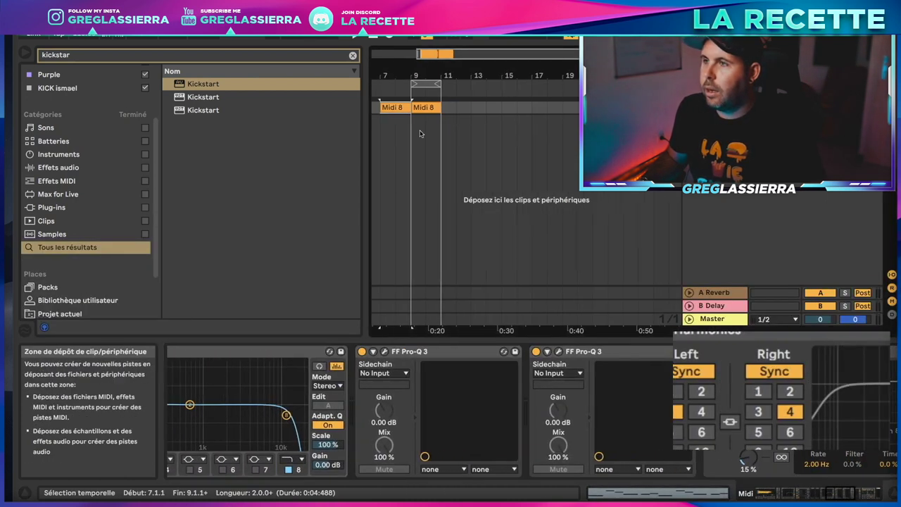
Play the arrangement from 7.1.1 to compare the clip without pitch bend with the automated one.
left_click(422, 110)
scroll(423, 113, "left", 3)
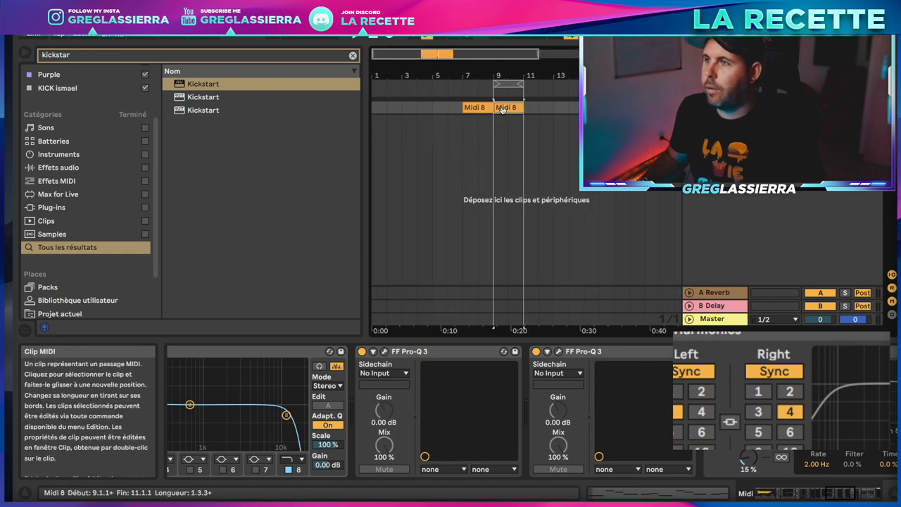
left_click(463, 109)
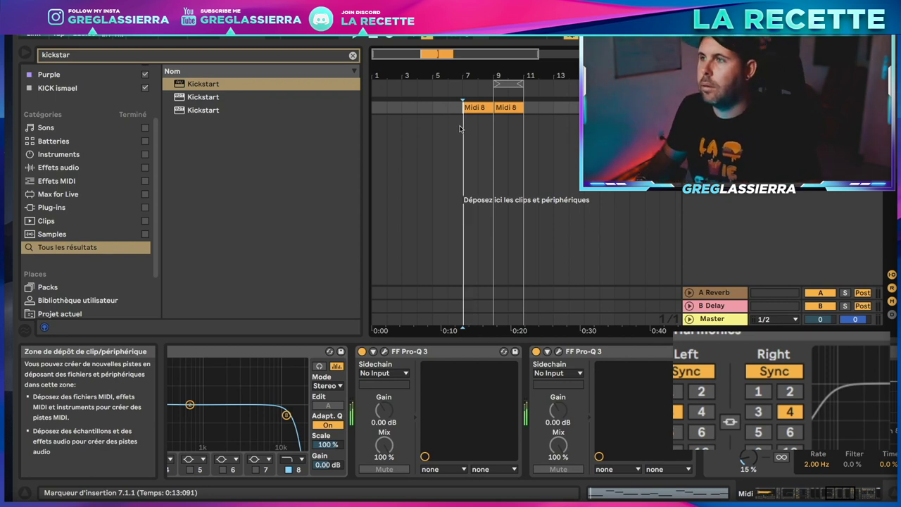
key("space")
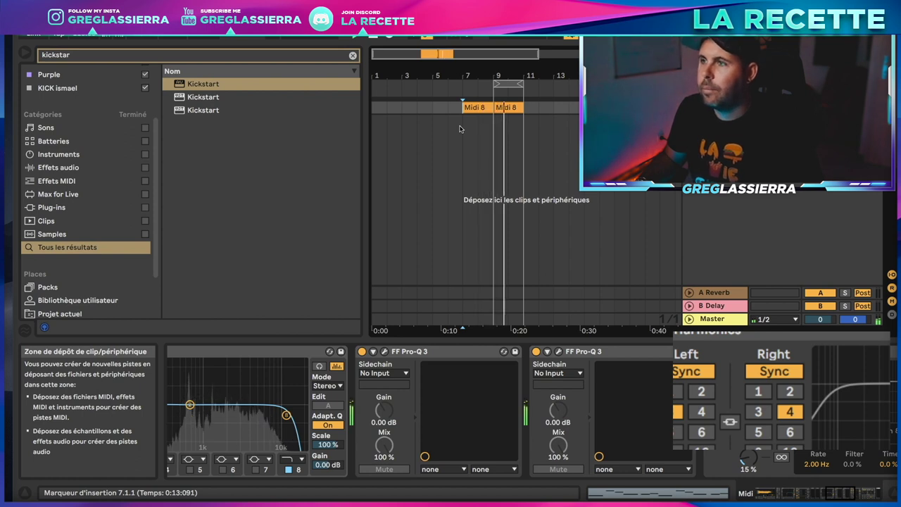
Unfold the MIDI track to show the notes in both clips, and play the arrangement from 6.4.1.
left_click_drag(494, 68, 484, 107)
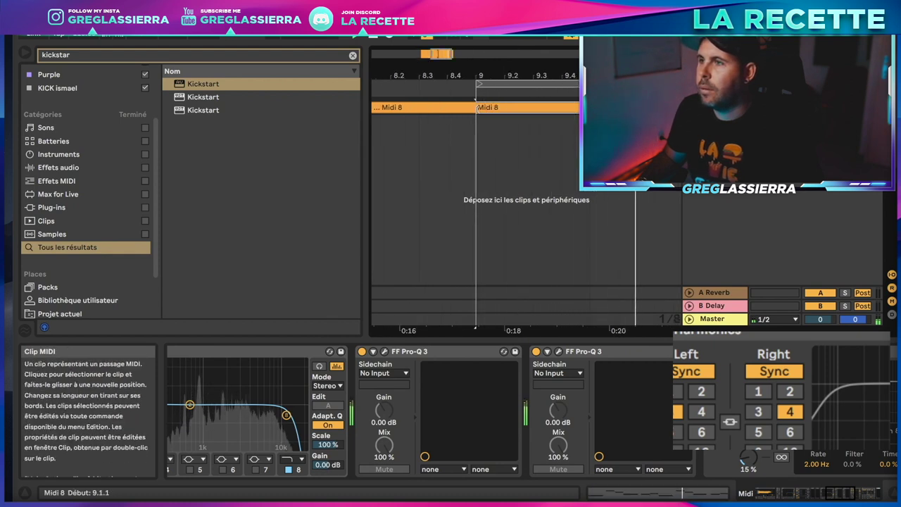
left_click_drag(493, 74, 493, 60)
left_click(689, 107)
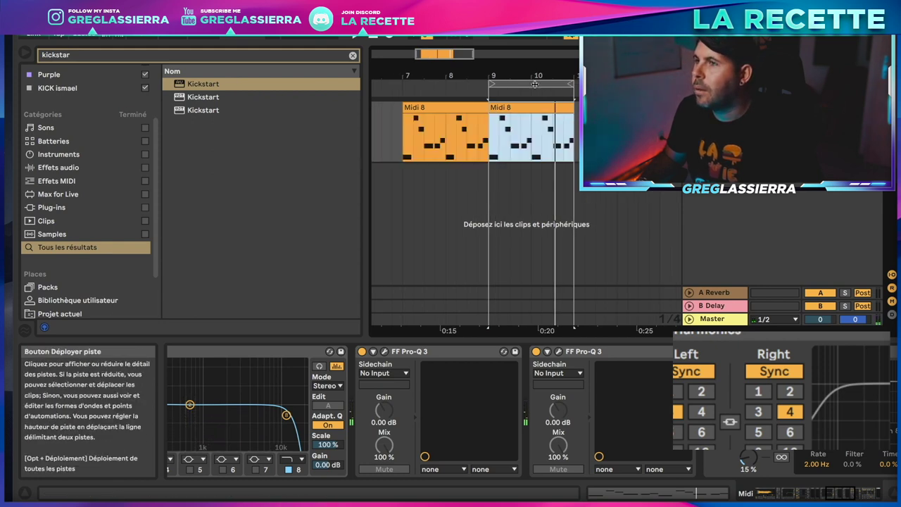
left_click(388, 158)
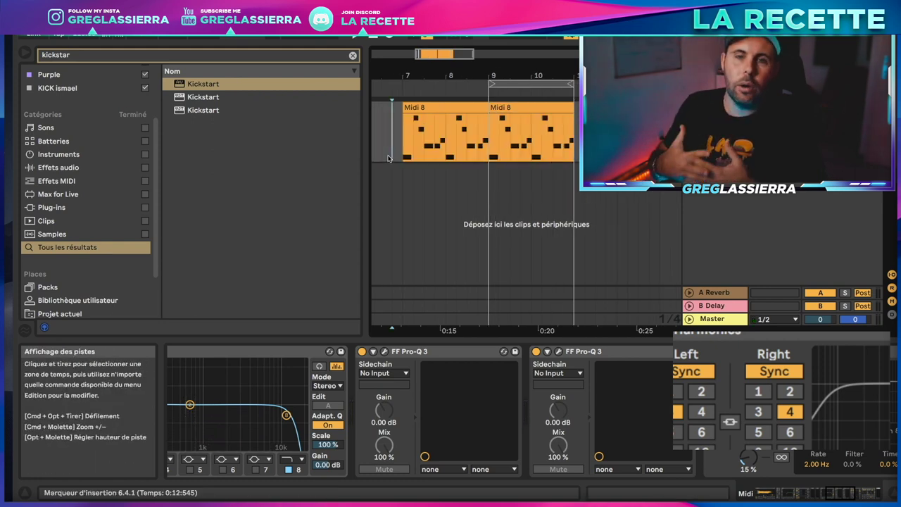
key("space")
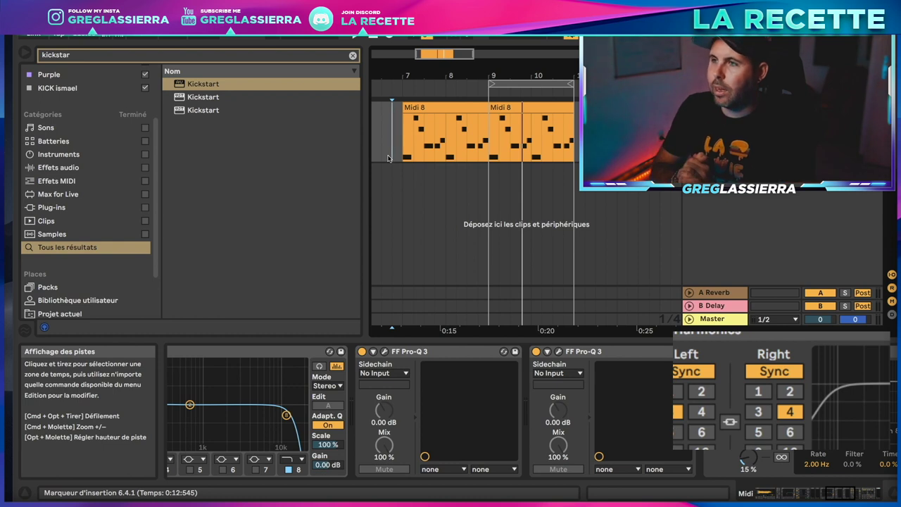
Return to the ONE SHOT 7 - D instrument at the start of the device chain and turn on its Pitch Envelope.
scroll(282, 408, "left", 3)
scroll(493, 211, "left", 2)
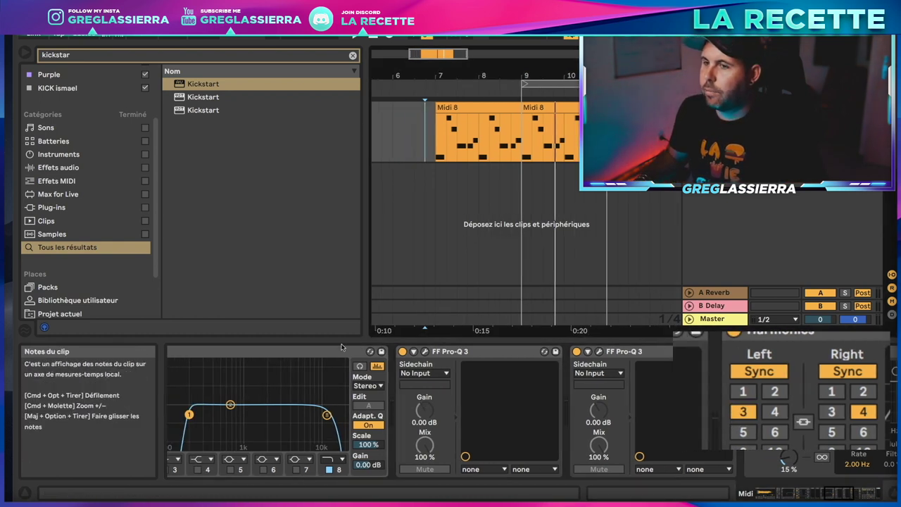
scroll(331, 431, "left", 10)
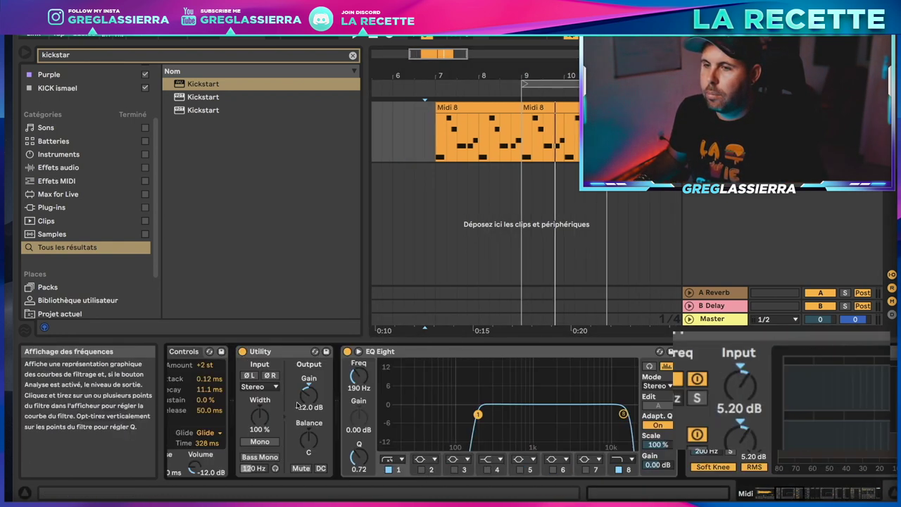
scroll(296, 406, "left", 5)
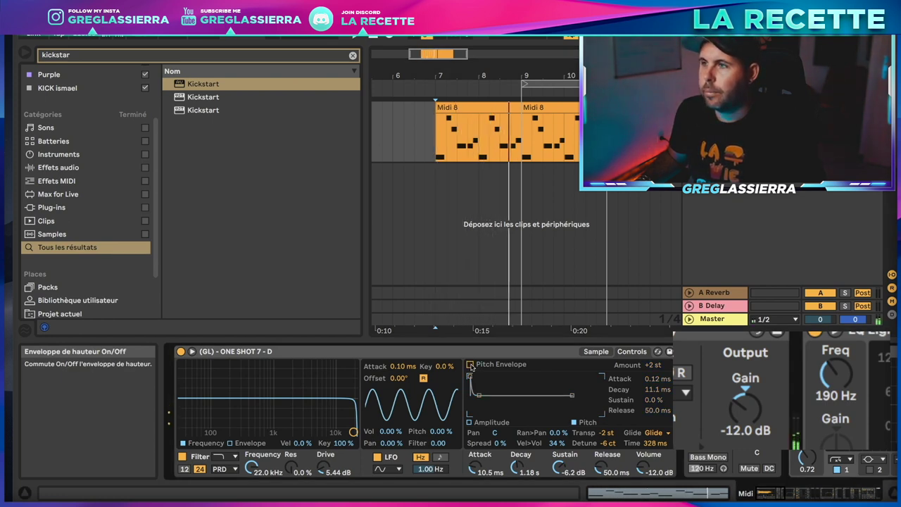
left_click(470, 364)
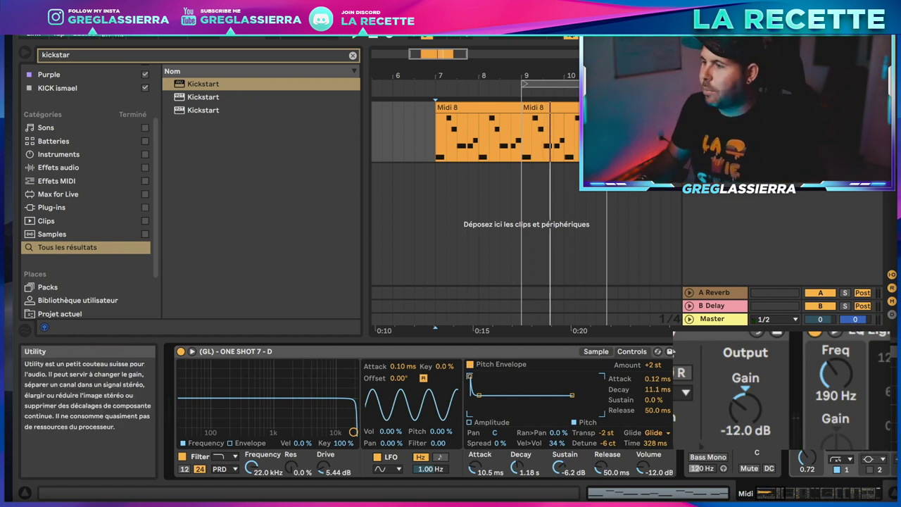
Review the track's effects chain from OTT through Decapitator, EQ Eight and Pro-Q 3 to Harmonics and Reverb.
scroll(533, 412, "right", 10)
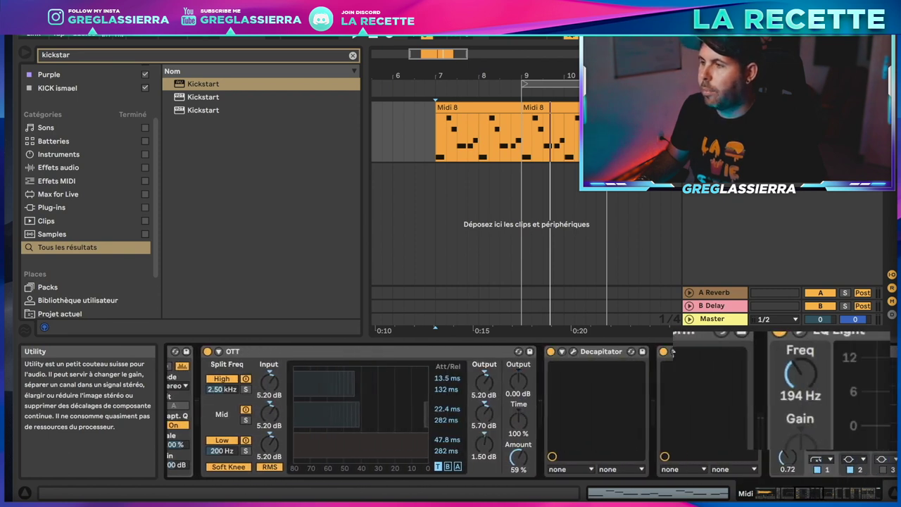
scroll(505, 372, "right", 2)
scroll(506, 373, "left", 6)
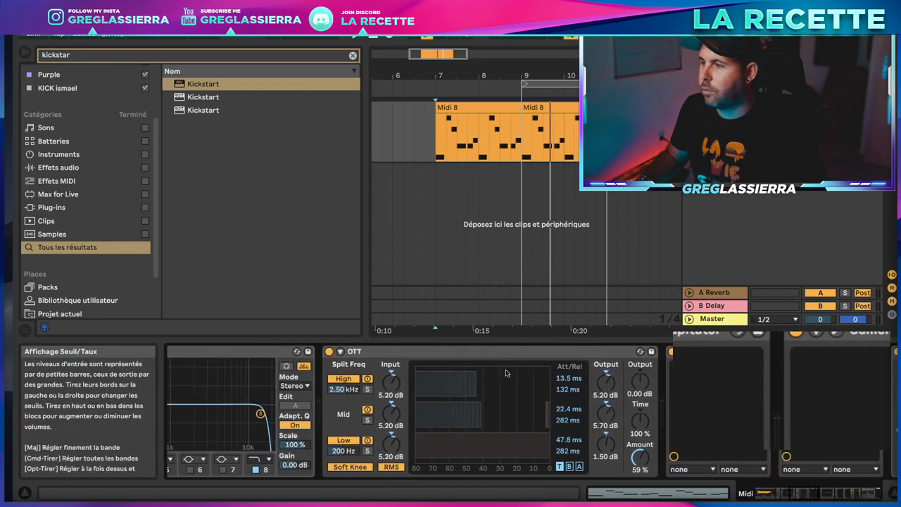
scroll(505, 372, "right", 4)
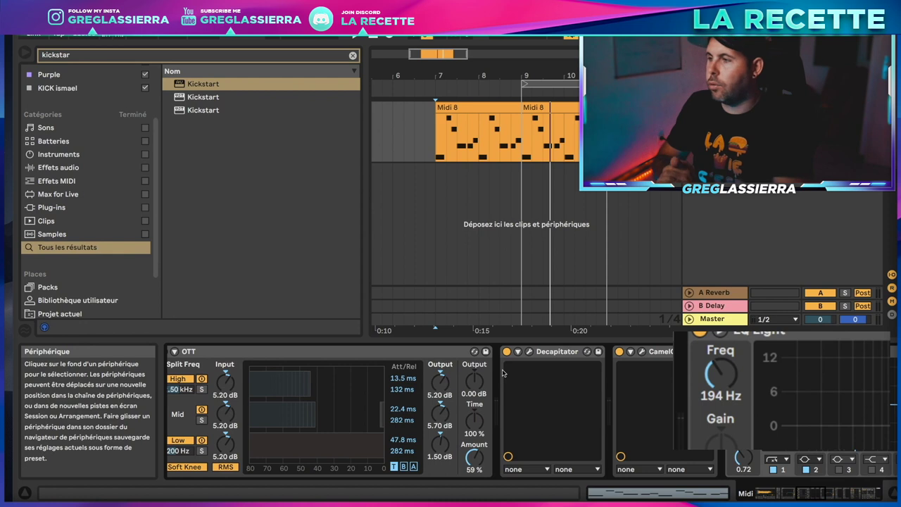
scroll(503, 373, "right", 12)
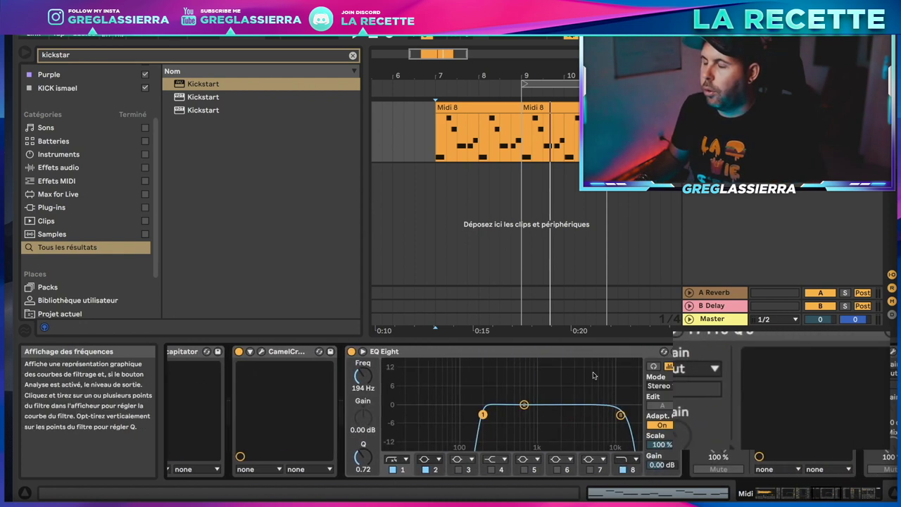
scroll(573, 377, "right", 6)
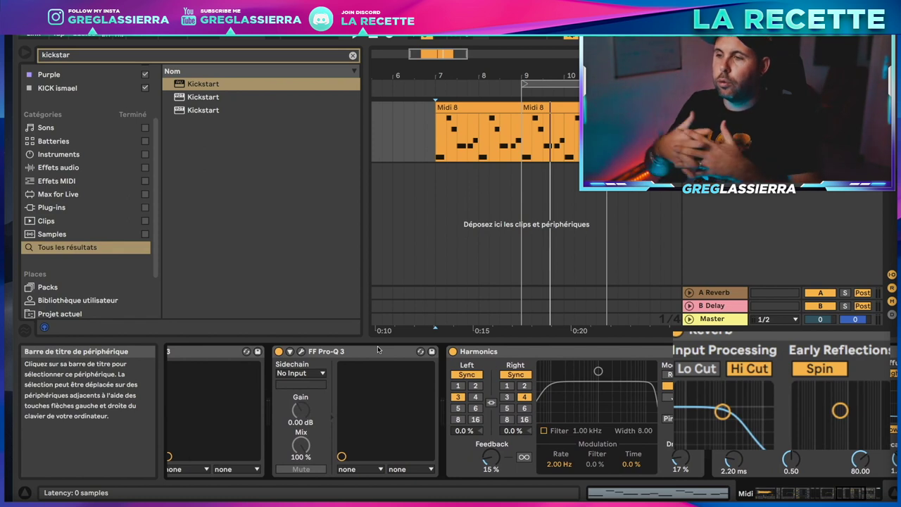
scroll(378, 350, "right", 8)
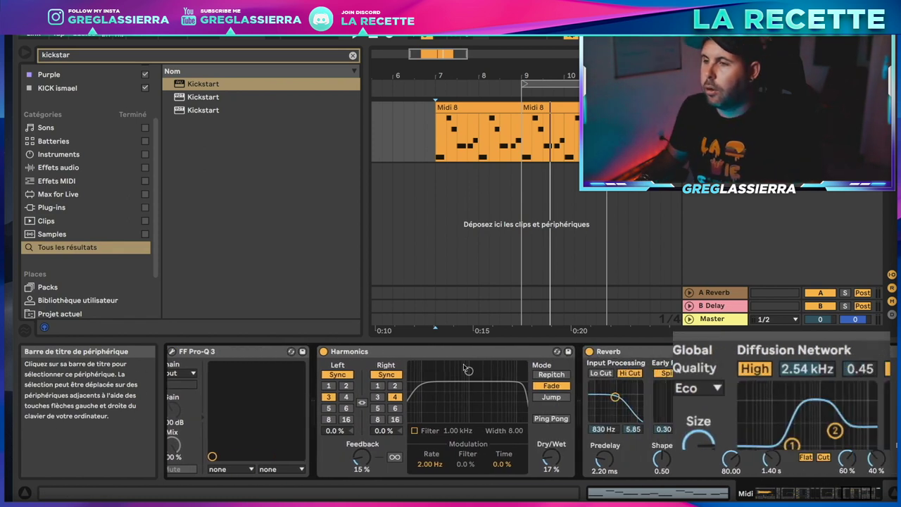